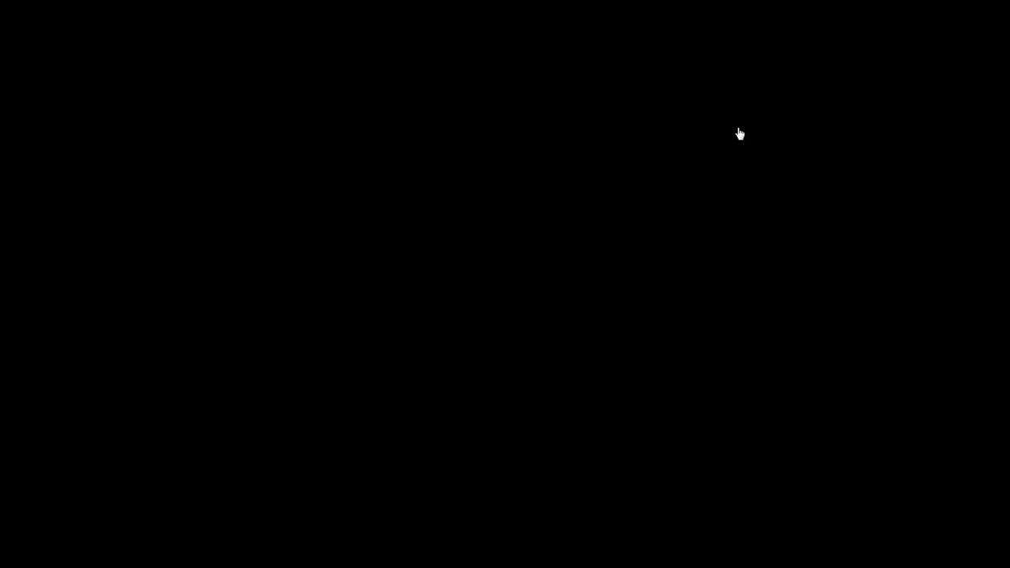
Step: Open the site's Help page in a separate tab and go to the LegalServer Community Site from there
right_click(740, 134)
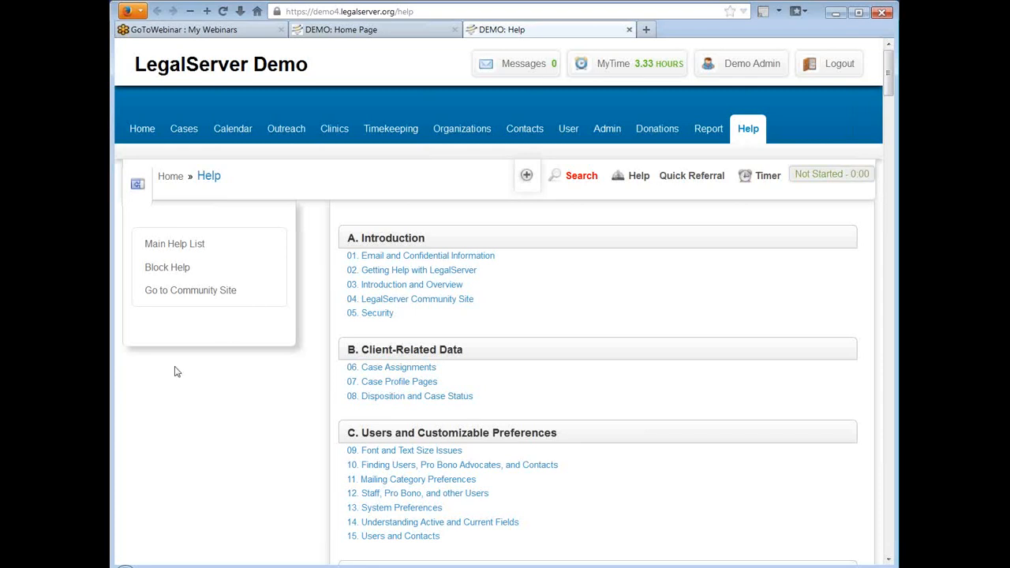
left_click(198, 295)
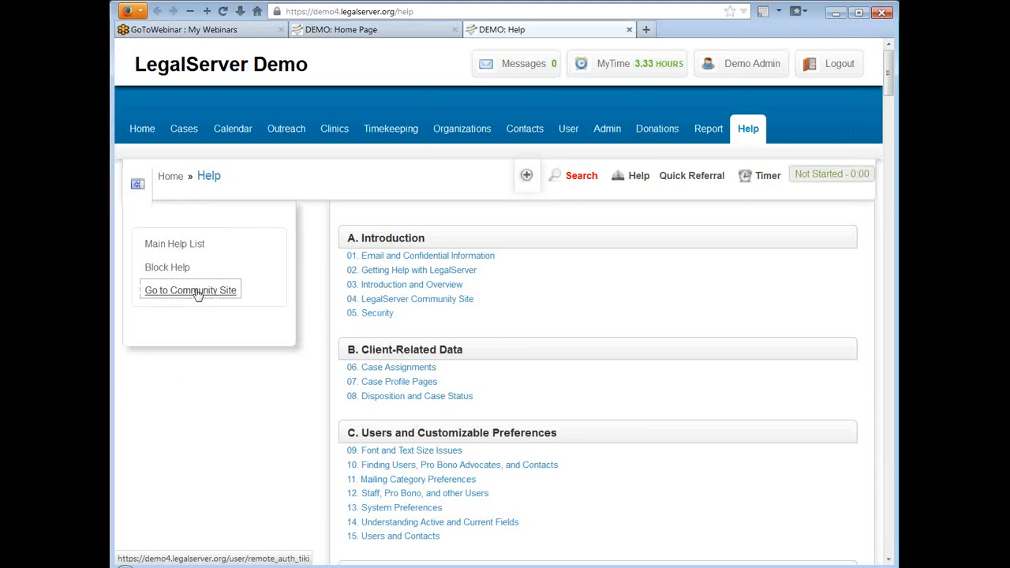
left_click(197, 296)
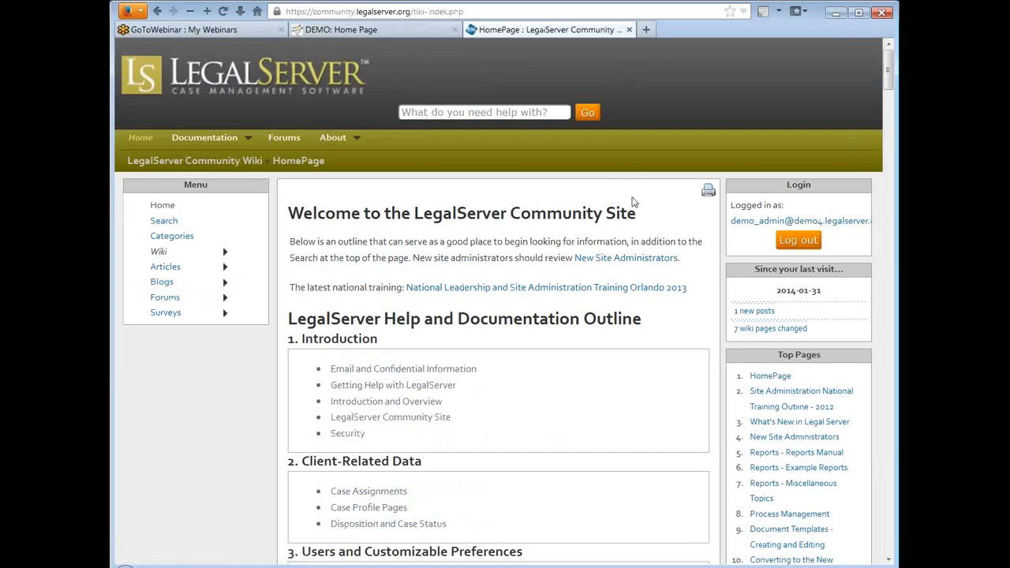
Step: Browse the help and documentation outline to the Administration Tools section and open the Process Management topic
scroll(628, 200, "down", 2)
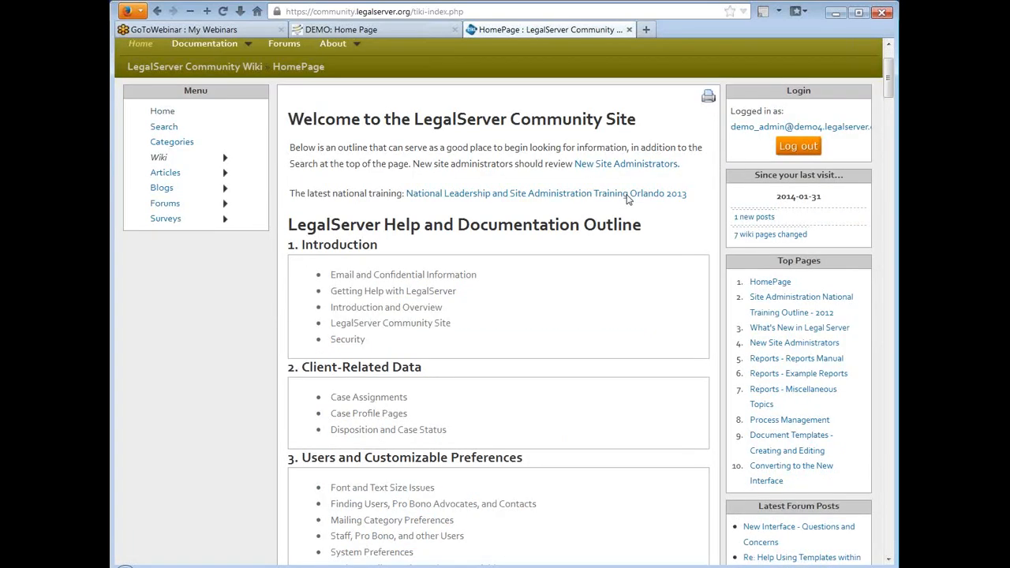
scroll(628, 200, "down", 10)
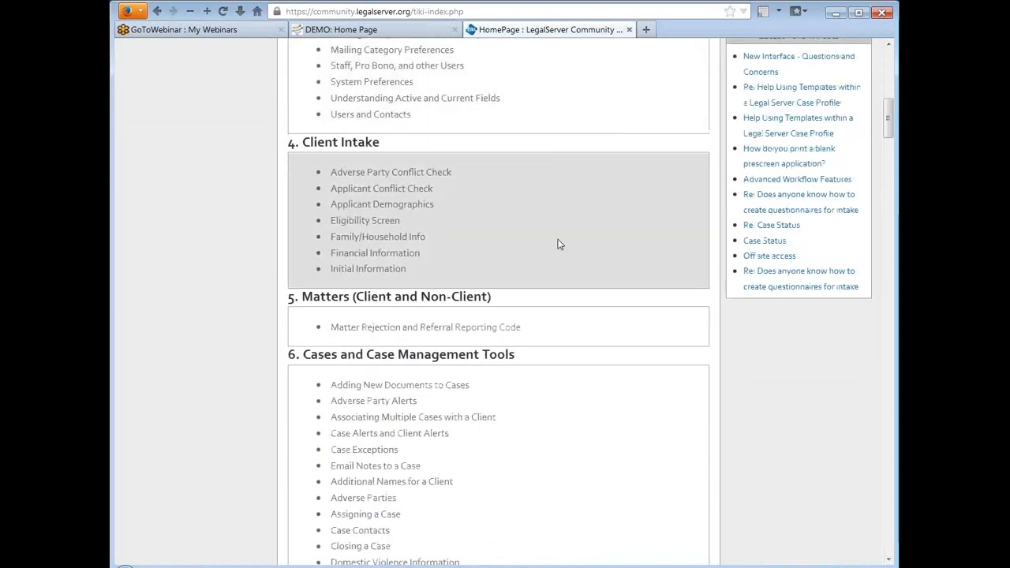
scroll(584, 268, "down", 2)
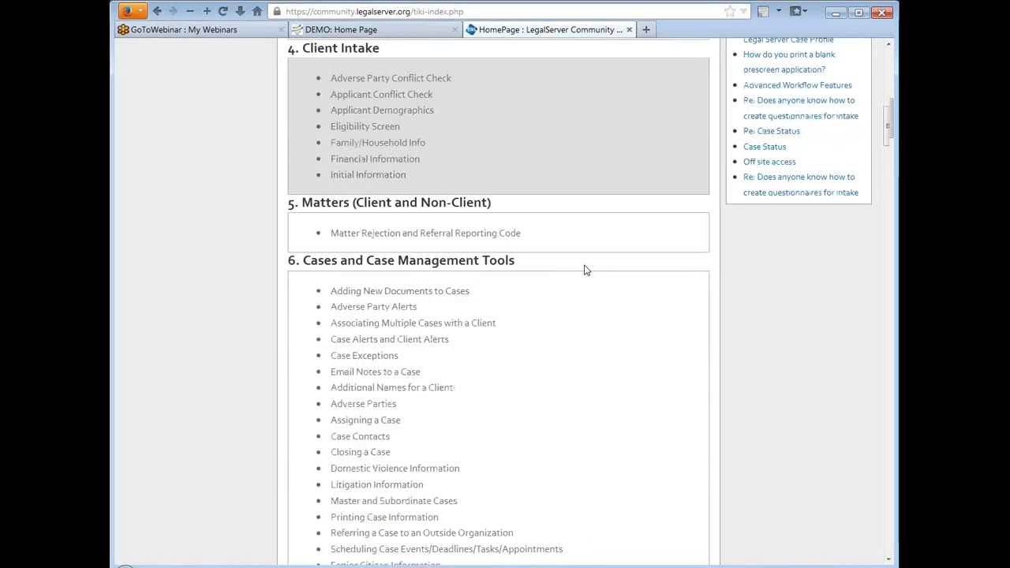
scroll(585, 270, "down", 20)
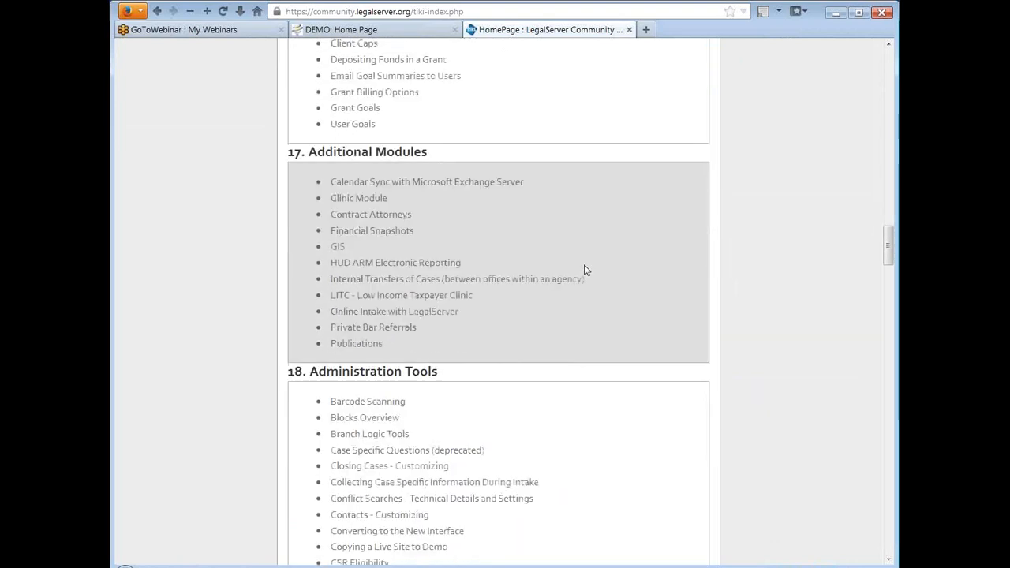
scroll(585, 270, "down", 3)
scroll(585, 269, "down", 5)
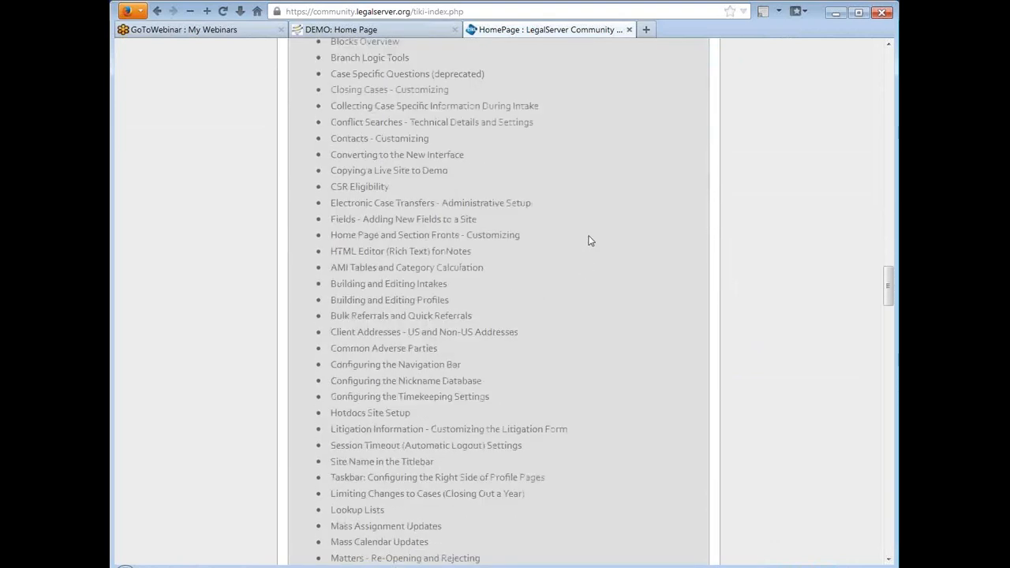
scroll(589, 241, "down", 4)
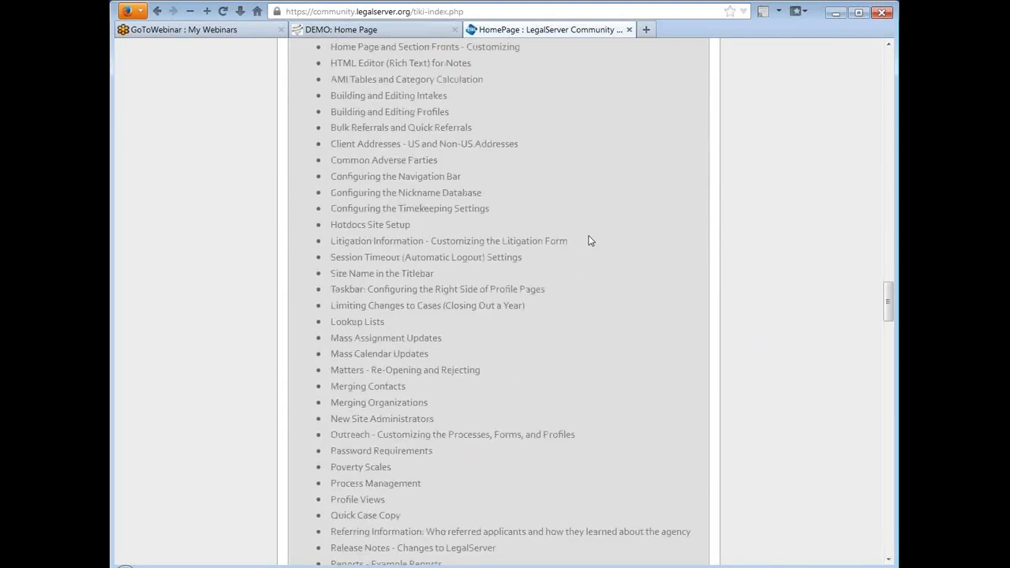
scroll(588, 240, "down", 4)
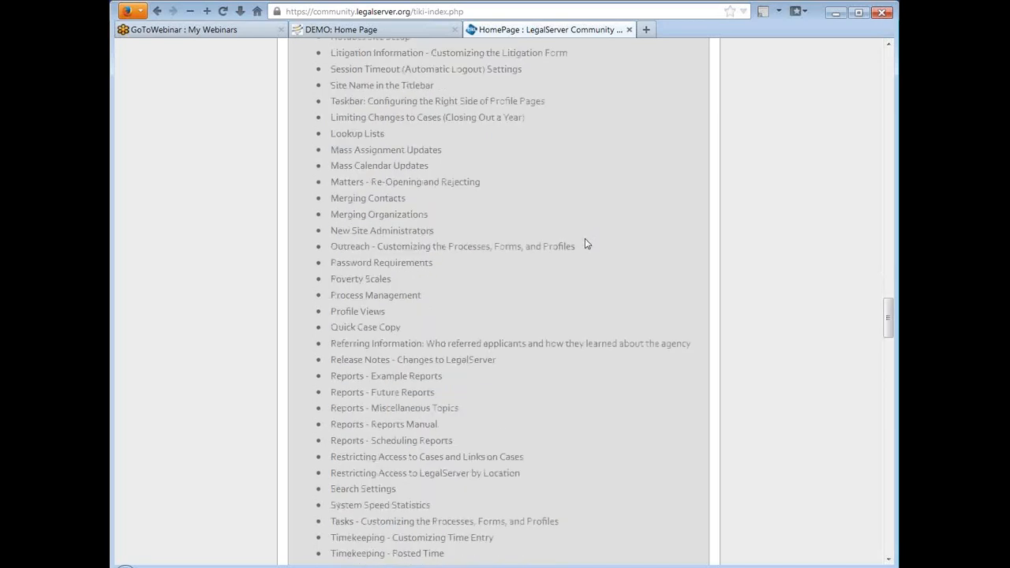
left_click(389, 298)
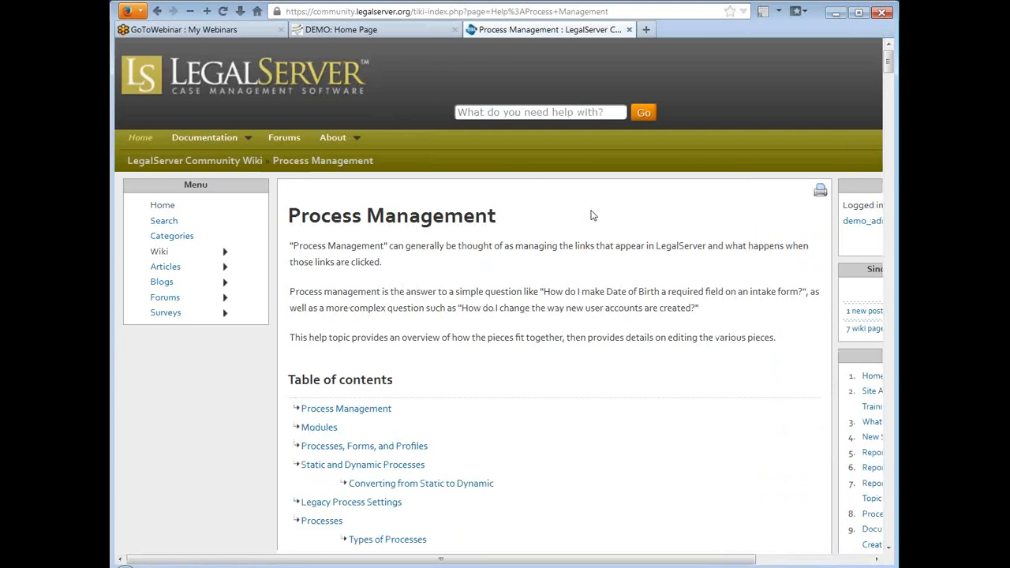
Step: Jump to the Profiles section of the Process Management topic, and close the community site after viewing it
scroll(594, 216, "down", 10)
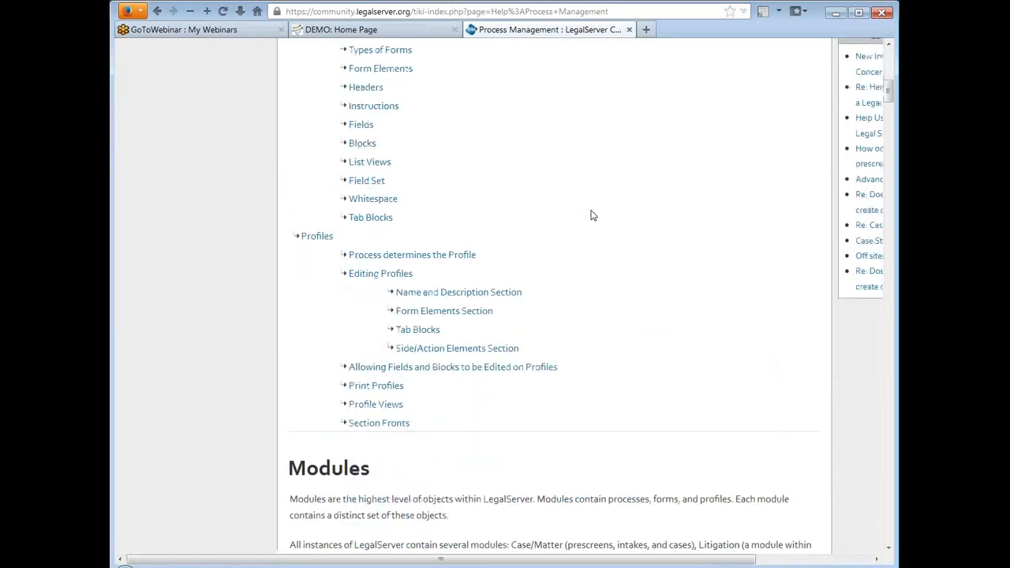
left_click(317, 236)
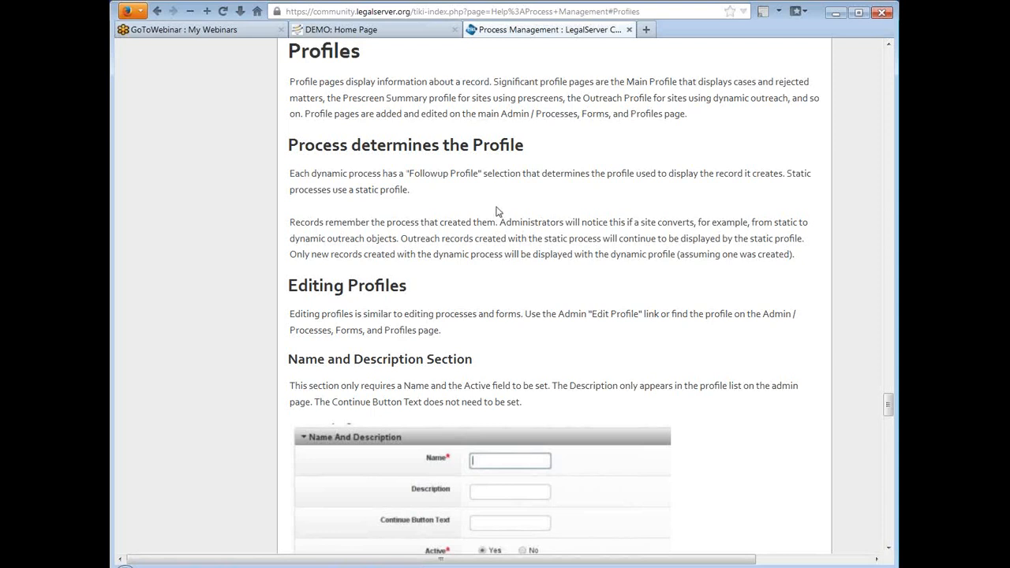
left_click(629, 30)
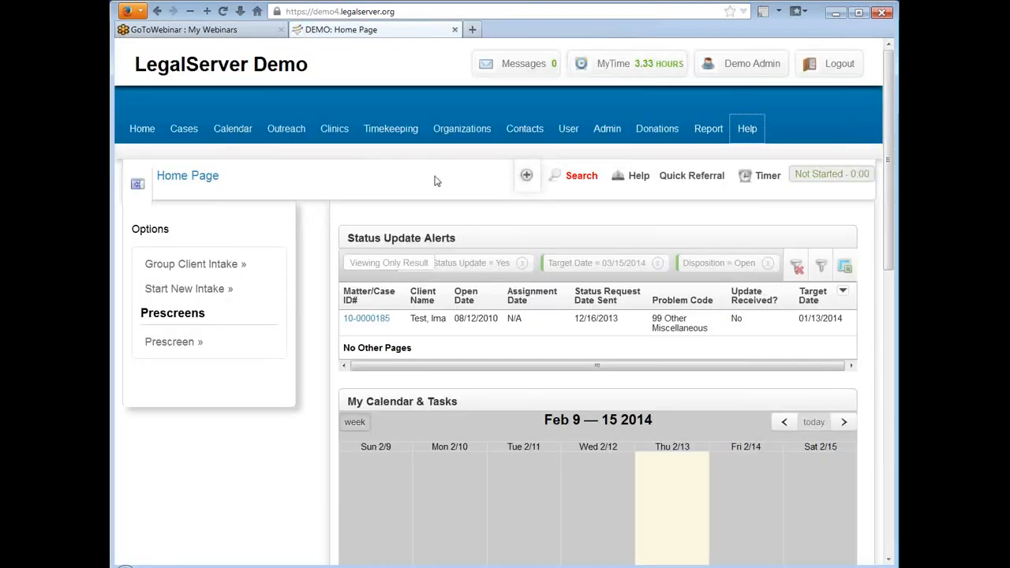
Step: Open the Processes, Forms, and Profiles page from the Process Management group of the site administration
left_click(607, 129)
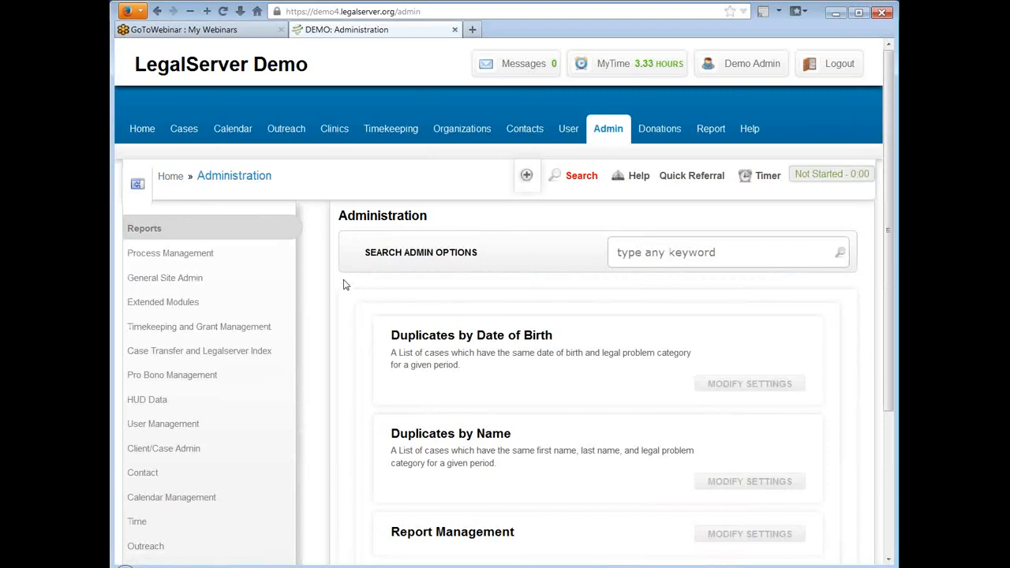
left_click(188, 257)
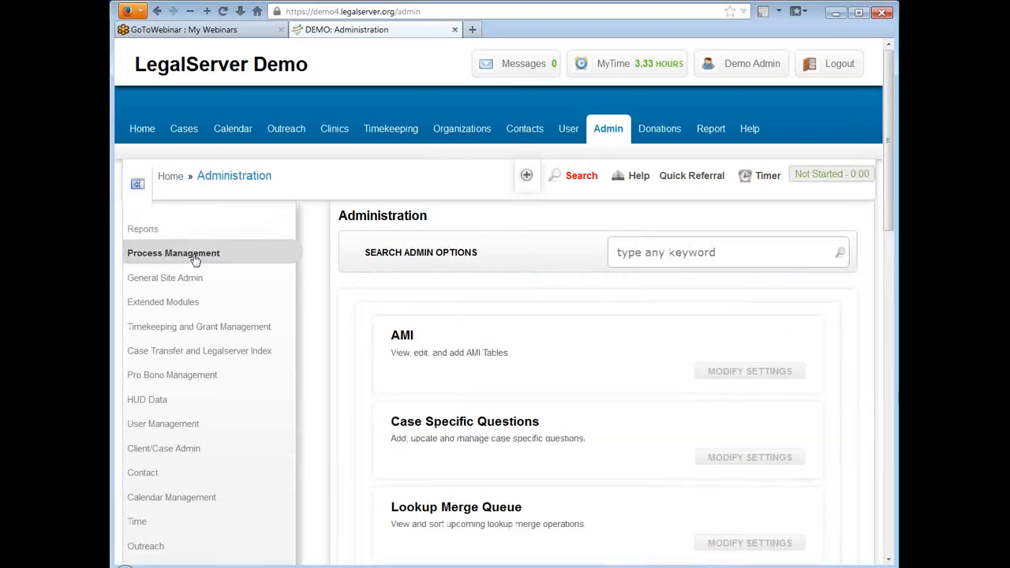
scroll(332, 284, "down", 7)
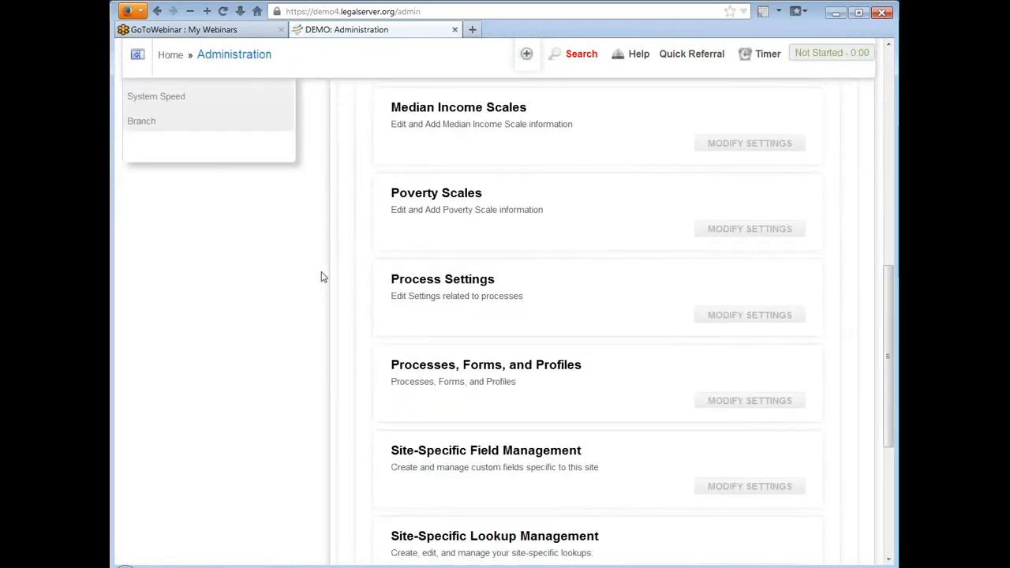
left_click(513, 373)
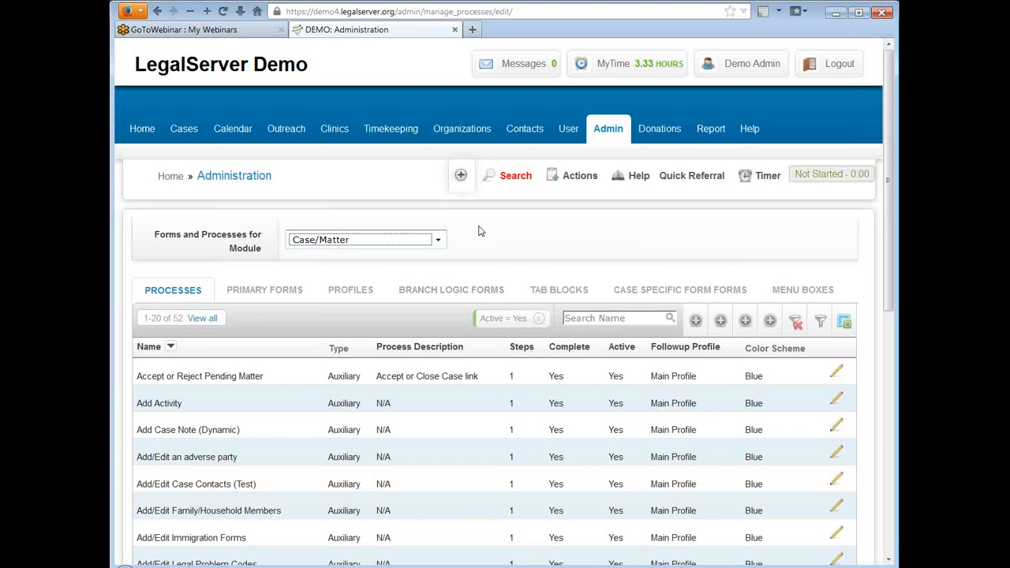
Step: Switch the forms and processes module to Timekeeping and list its profiles
left_click(437, 241)
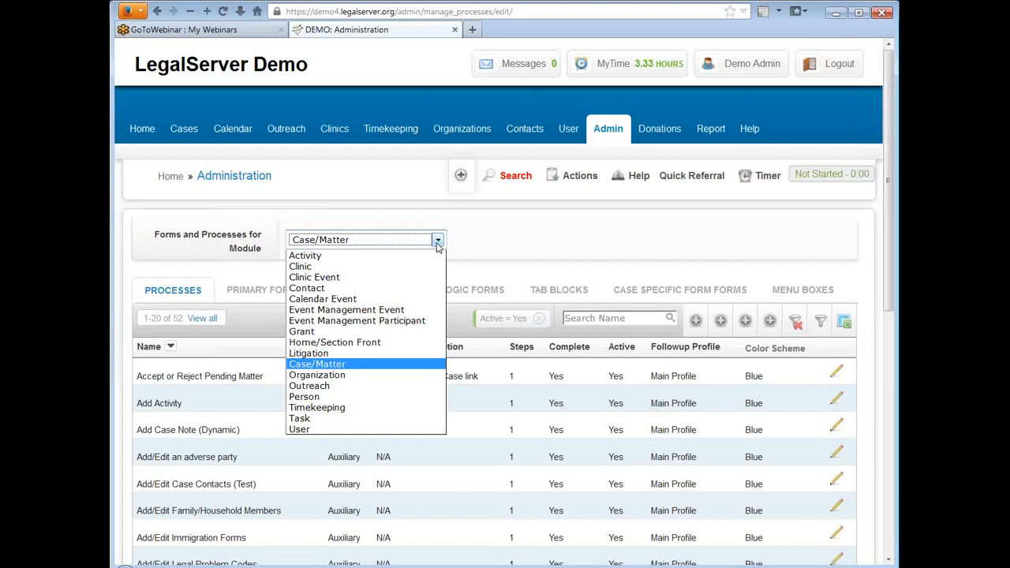
left_click(391, 412)
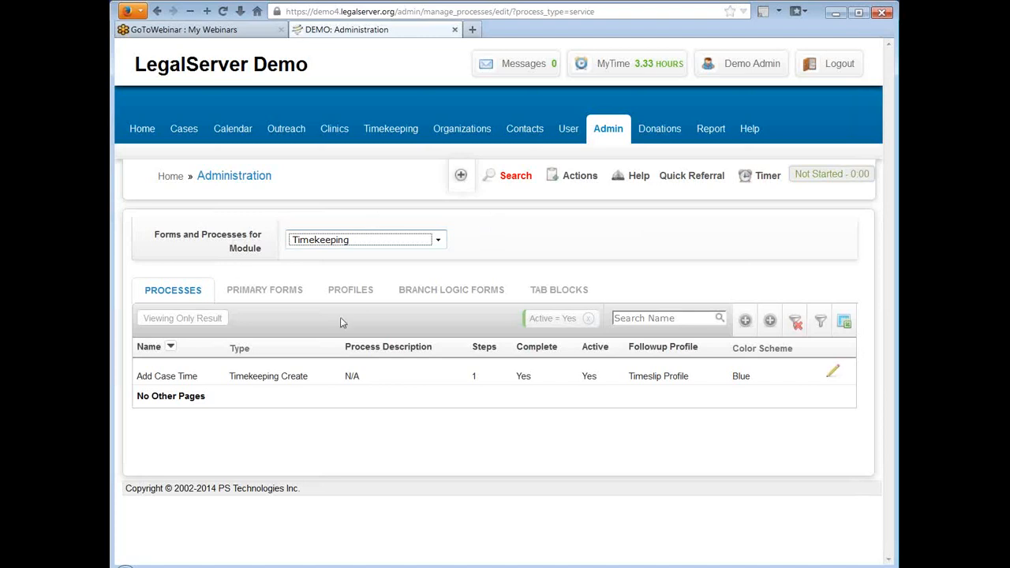
left_click(357, 294)
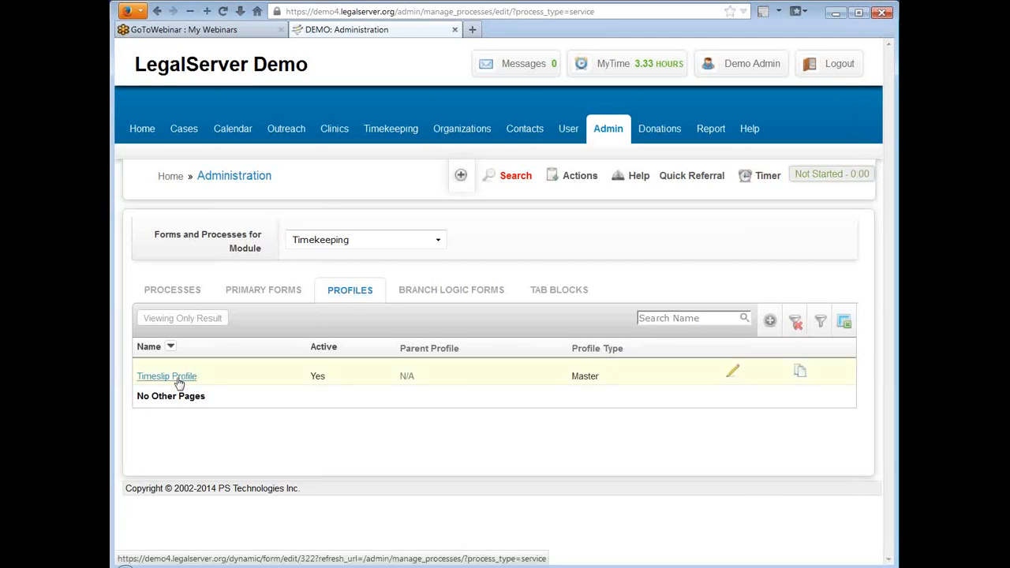
Step: Switch to the Outreach module and check the active status of the y Outreach Profile
left_click(397, 245)
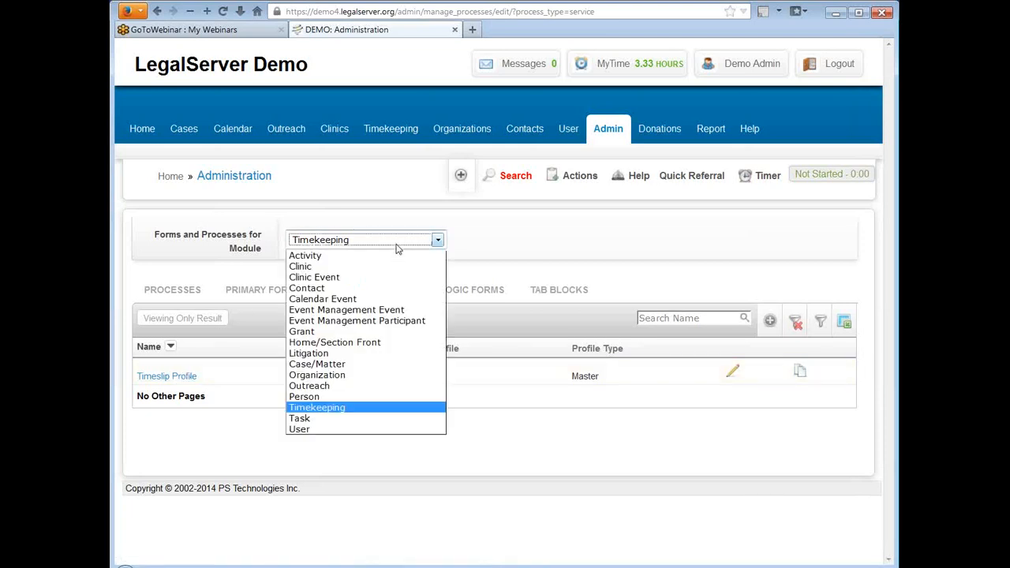
left_click(394, 386)
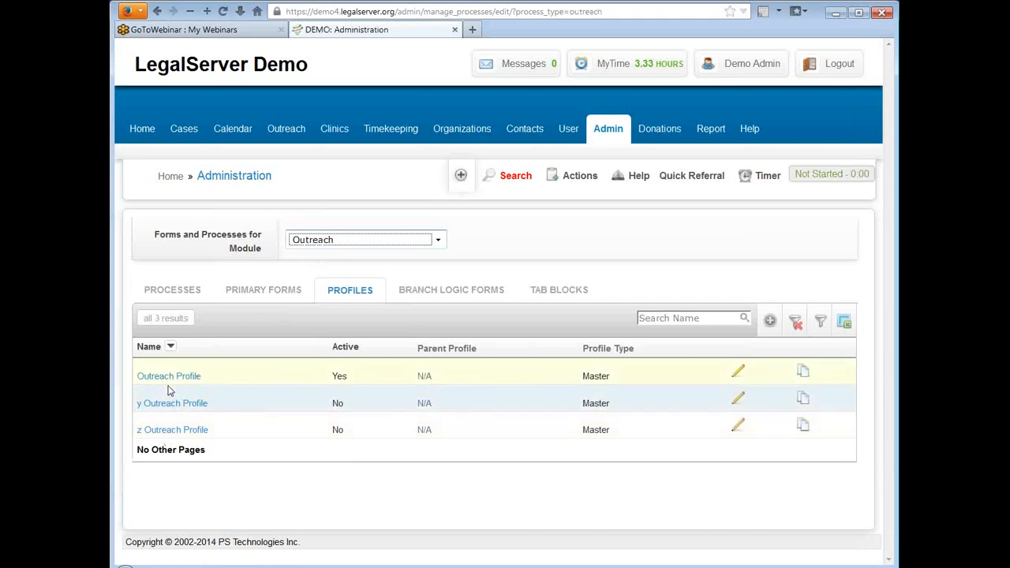
double_click(337, 403)
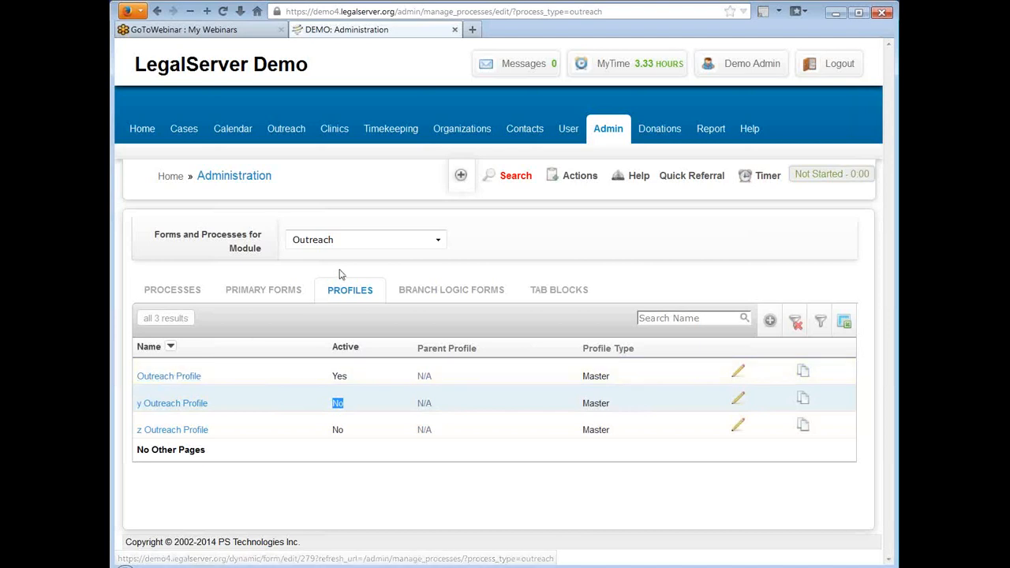
Step: Switch to the Case/Matter module and list its profiles
left_click(393, 239)
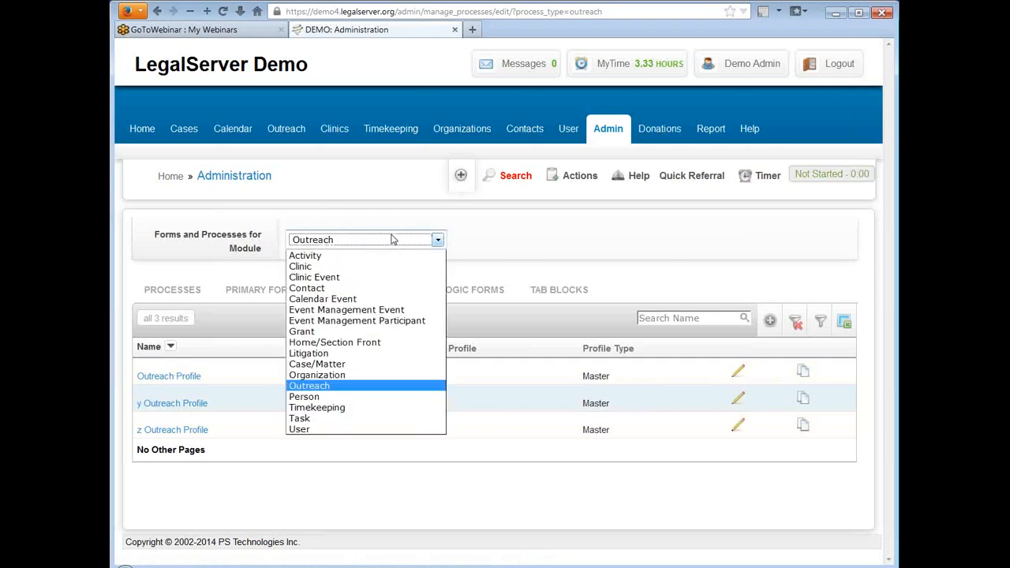
left_click(381, 365)
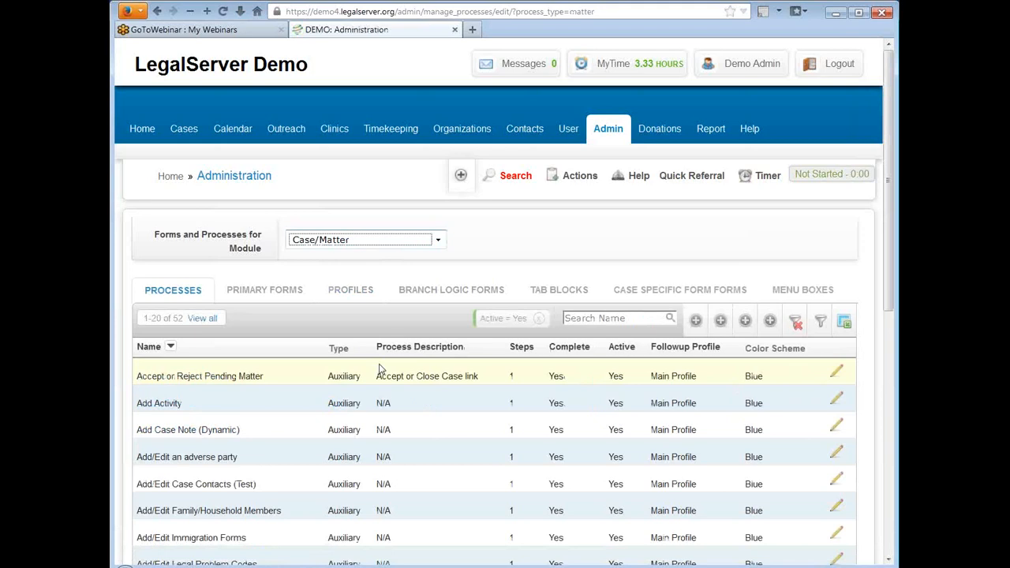
left_click(357, 292)
Step: Examine the Case/Matter profile list, comparing each entry's active status, parent profile and profile type
scroll(563, 237, "down", 2)
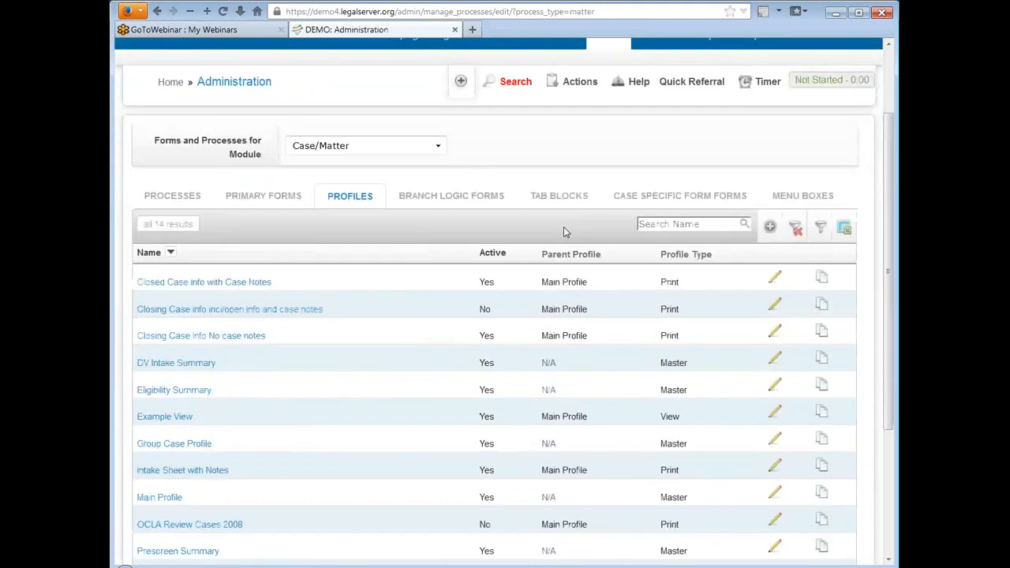
scroll(563, 231, "down", 2)
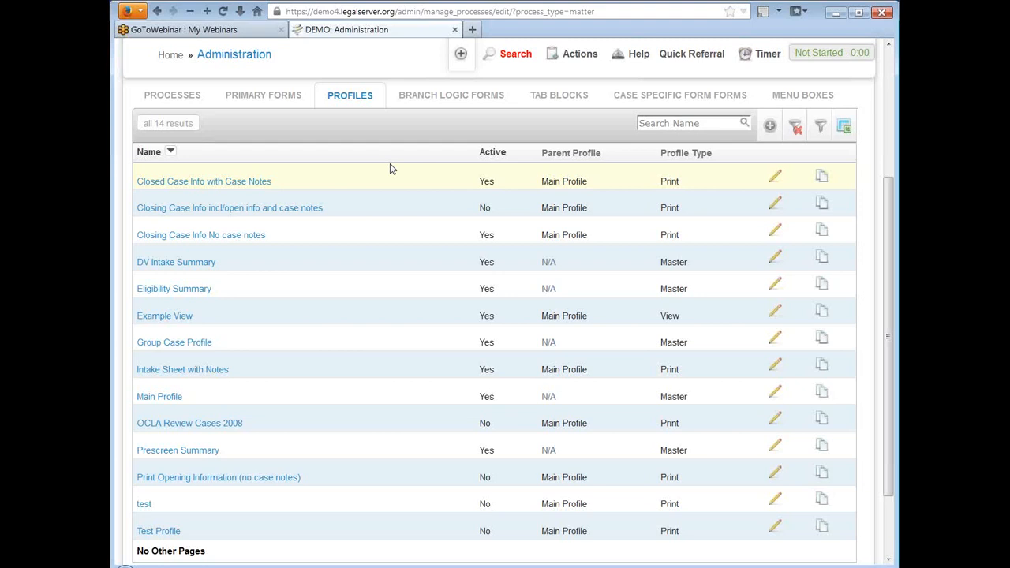
scroll(390, 169, "down", 2)
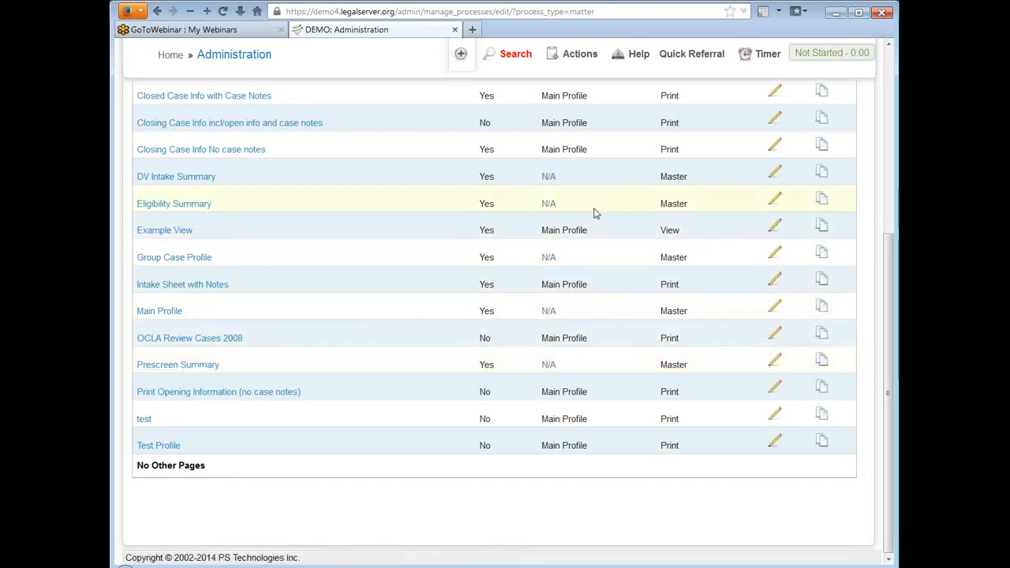
scroll(593, 210, "up", 2)
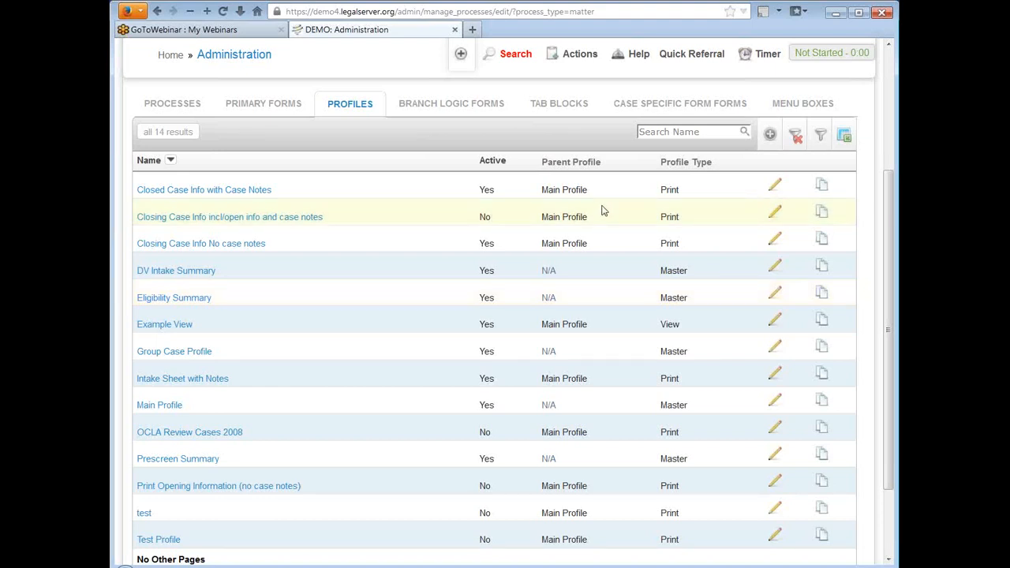
left_click_drag(660, 190, 685, 191)
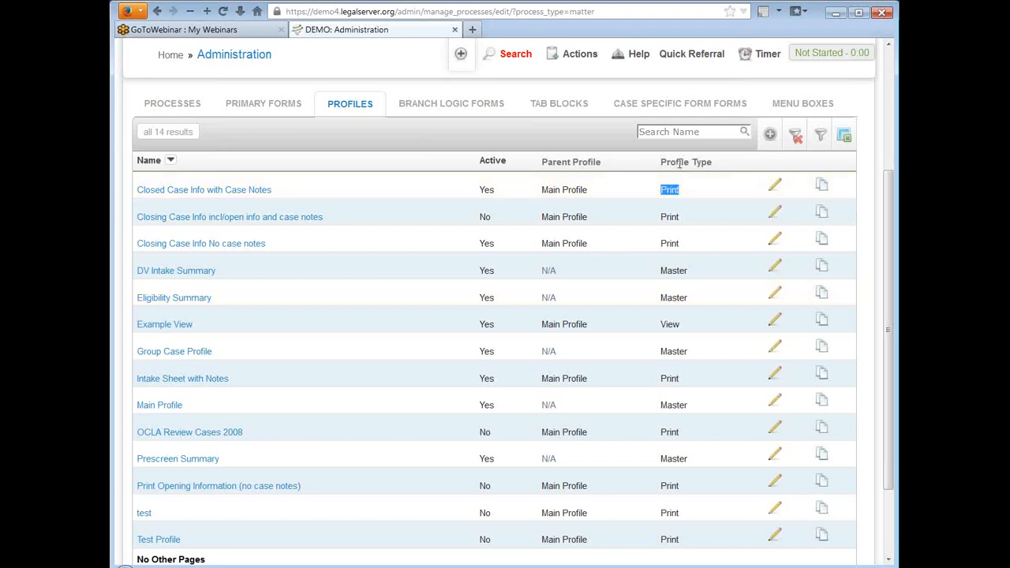
left_click(668, 189)
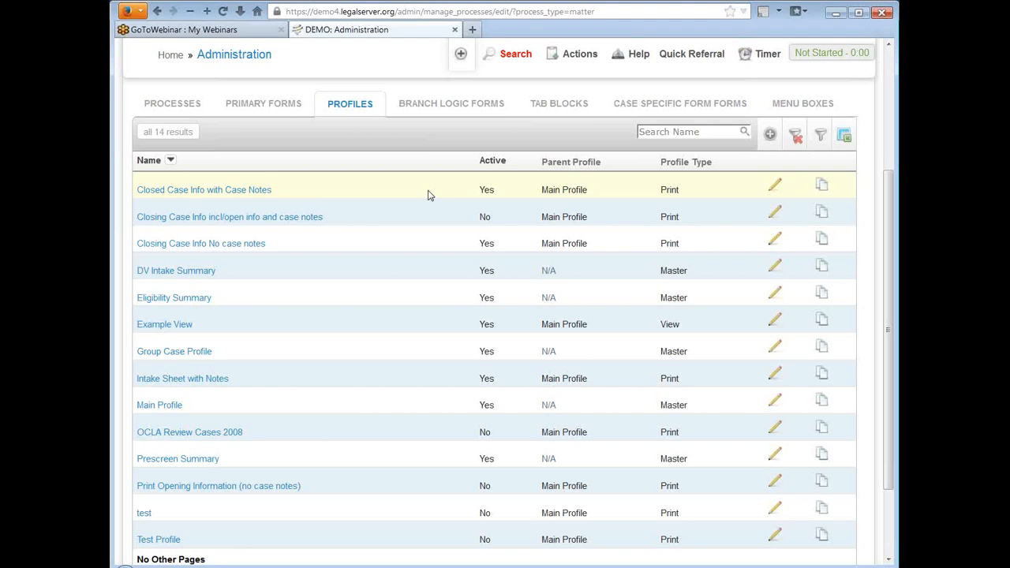
scroll(428, 195, "up", 2)
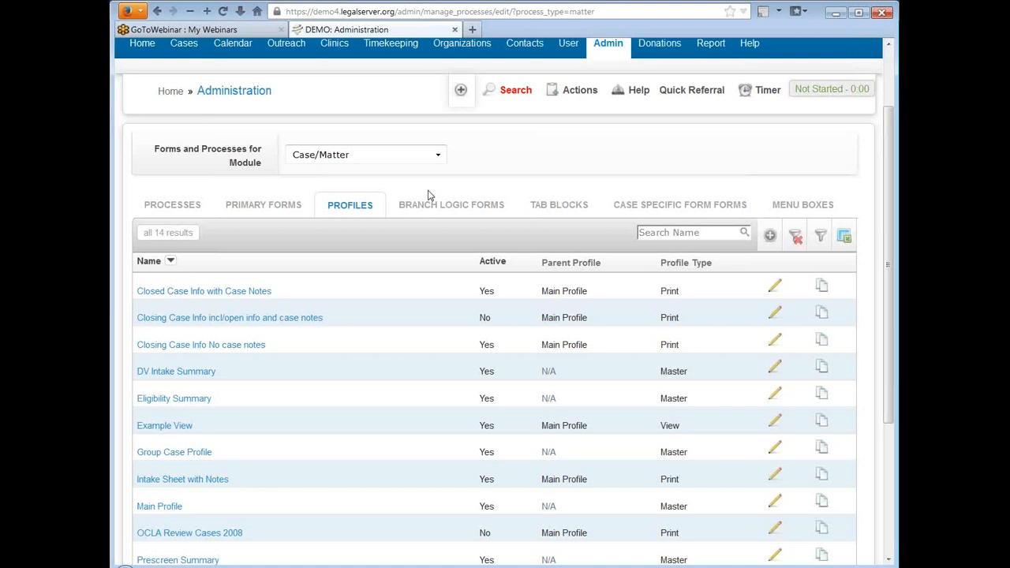
scroll(429, 195, "up", 2)
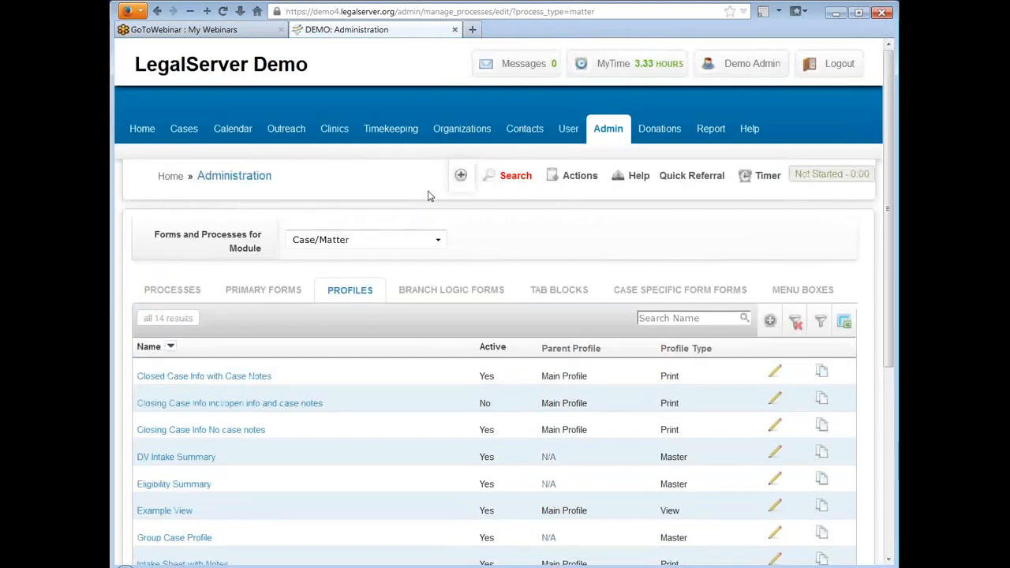
Step: Return to the Timekeeping module and list its processes to check which follow-up profile they use
left_click(436, 240)
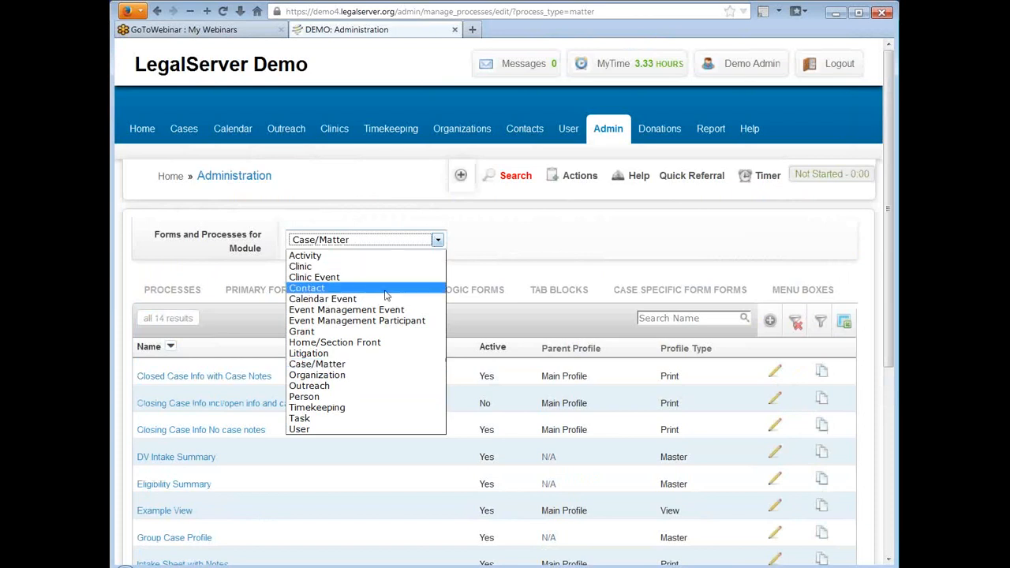
left_click(387, 408)
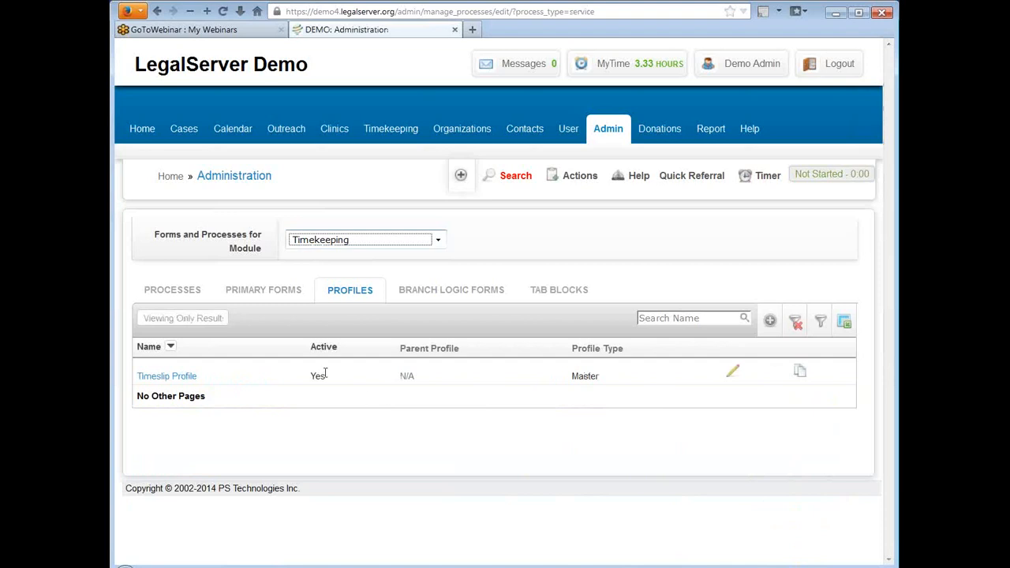
left_click(166, 293)
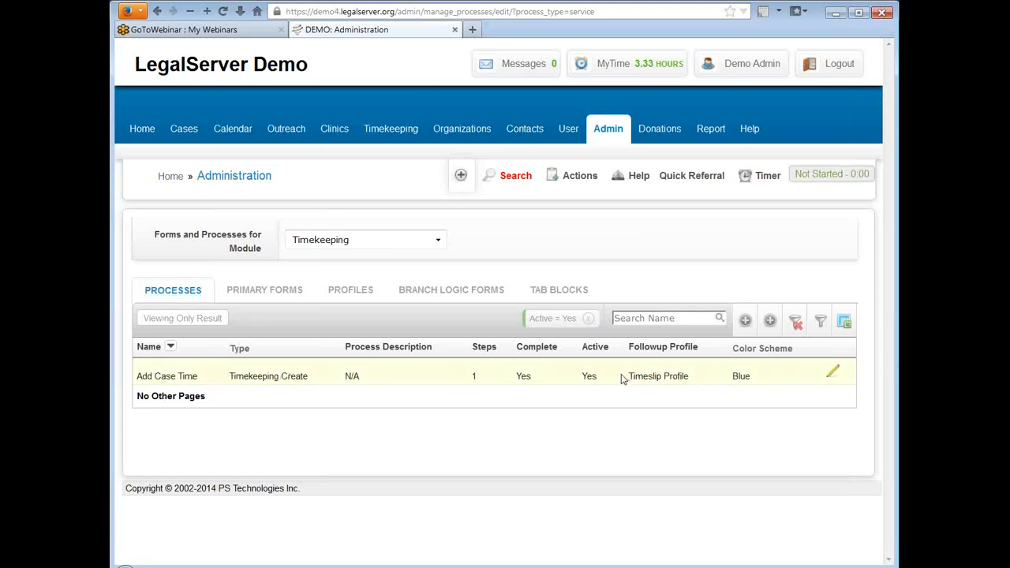
Step: Open the Add Case Time process for editing and review its attributes, permissions, enabled forms and follow-up profile
left_click_drag(630, 376, 689, 377)
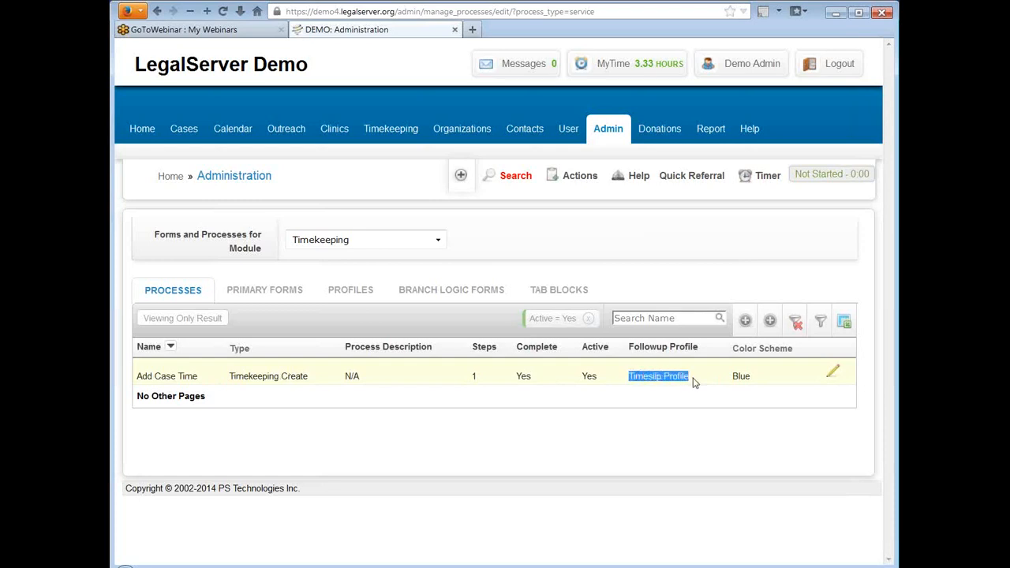
left_click(833, 374)
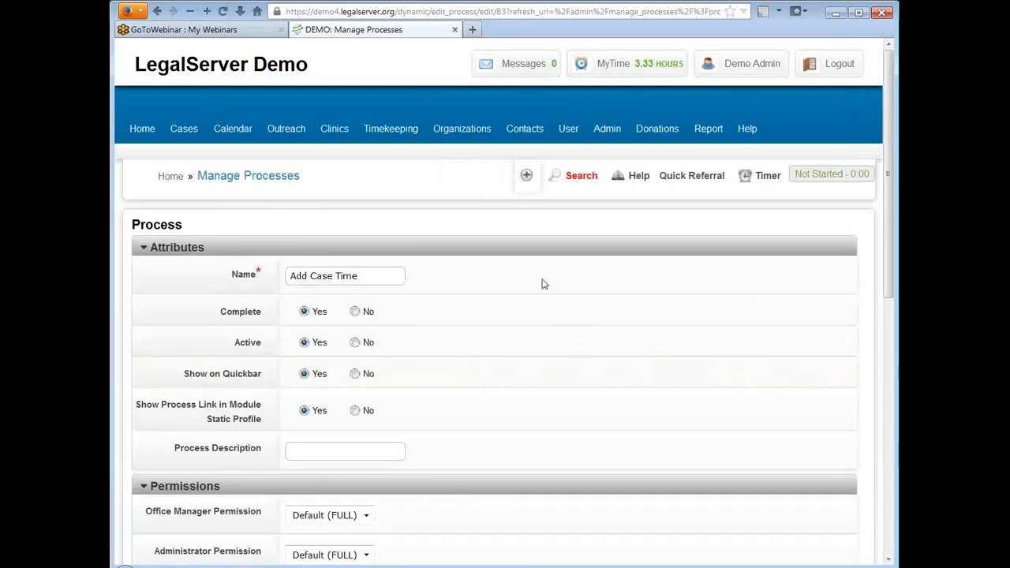
scroll(543, 286, "down", 3)
scroll(543, 284, "down", 4)
scroll(541, 284, "up", 1)
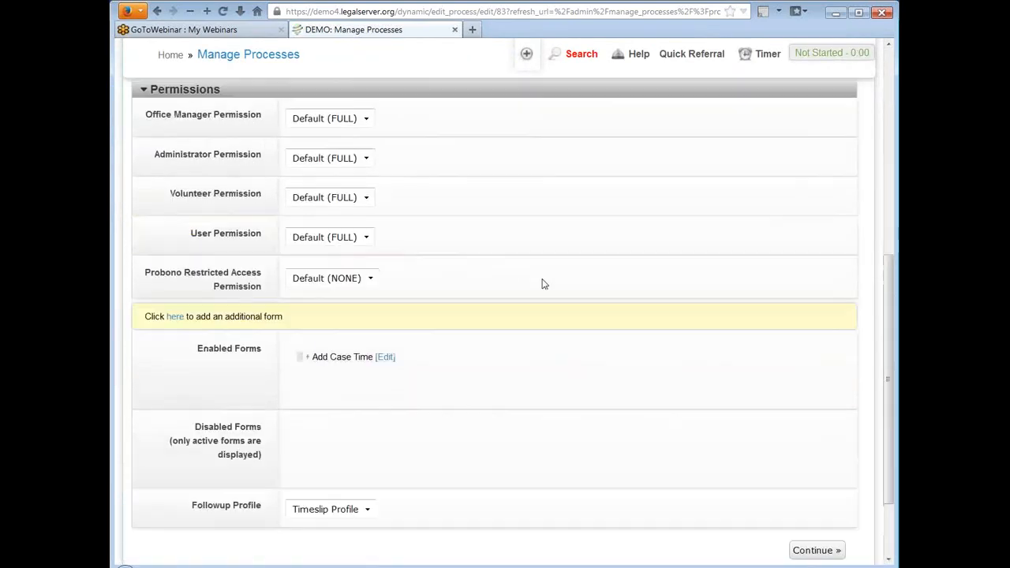
scroll(505, 281, "down", 1)
scroll(454, 278, "up", 1)
scroll(412, 316, "down", 1)
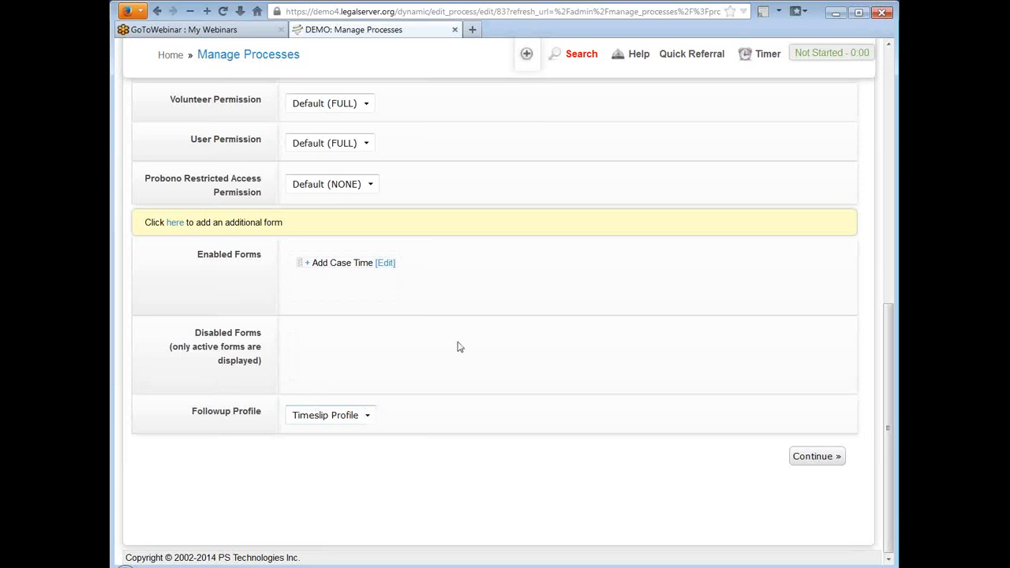
scroll(513, 160, "up", 2)
scroll(513, 161, "up", 3)
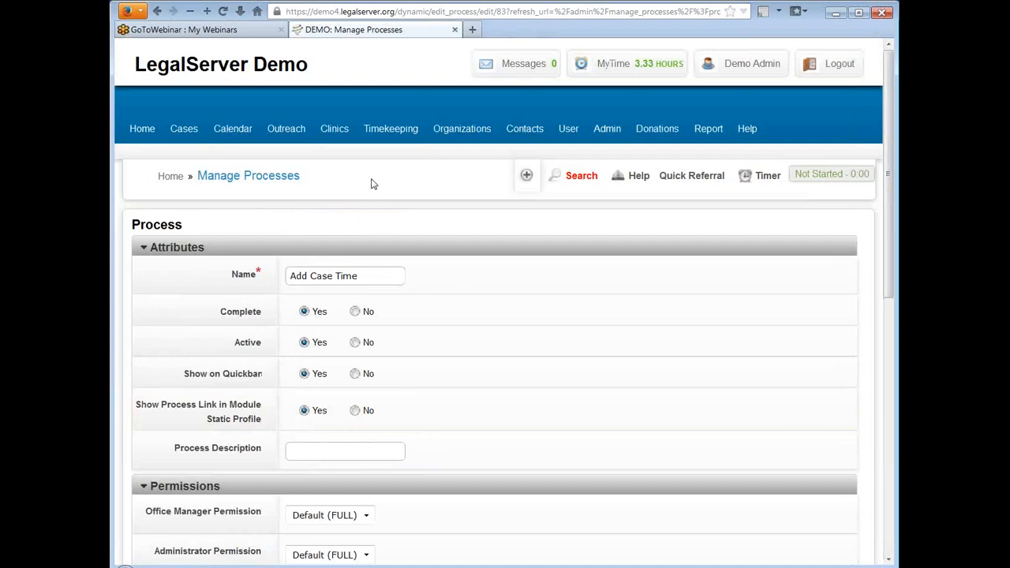
Step: Open the logged timeslip from the Timekeeping module and check the page address for its dynamic profile
left_click(398, 134)
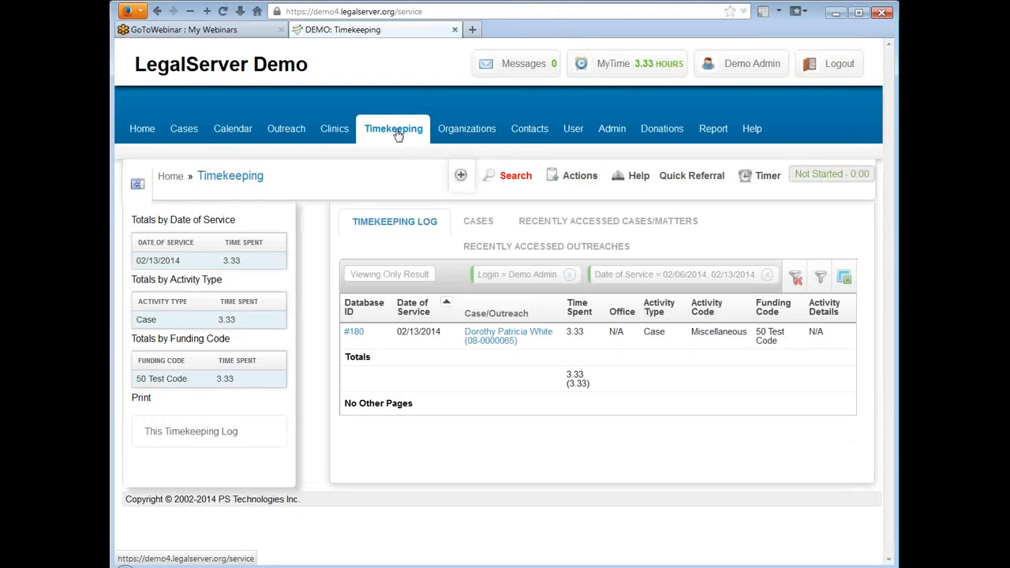
left_click(355, 334)
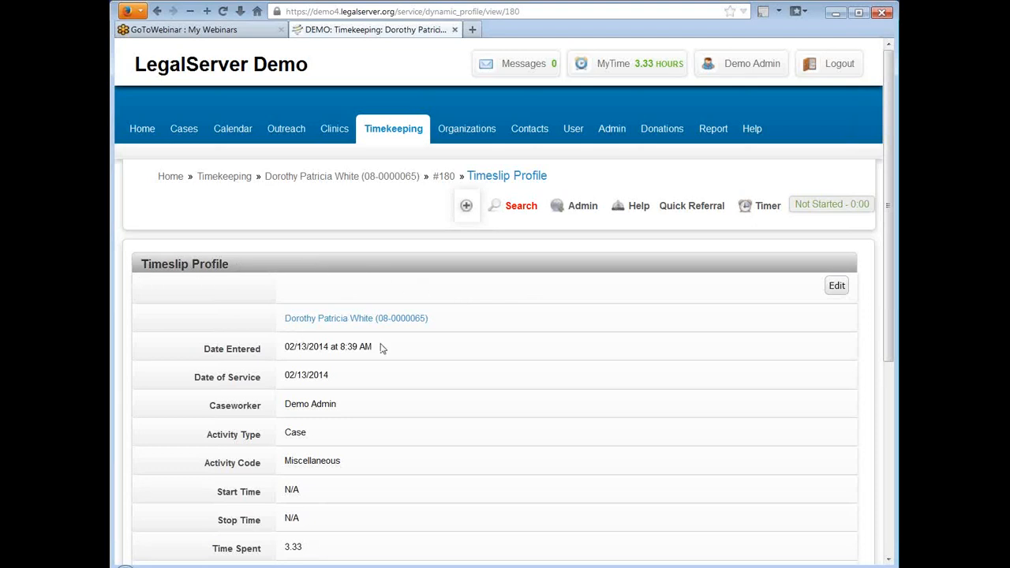
left_click(466, 11)
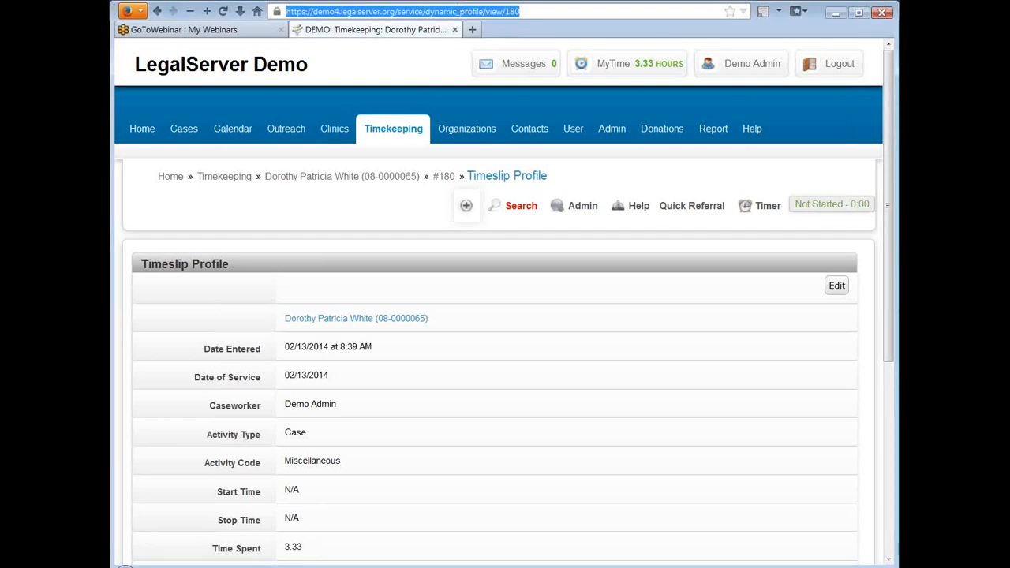
left_click(454, 11)
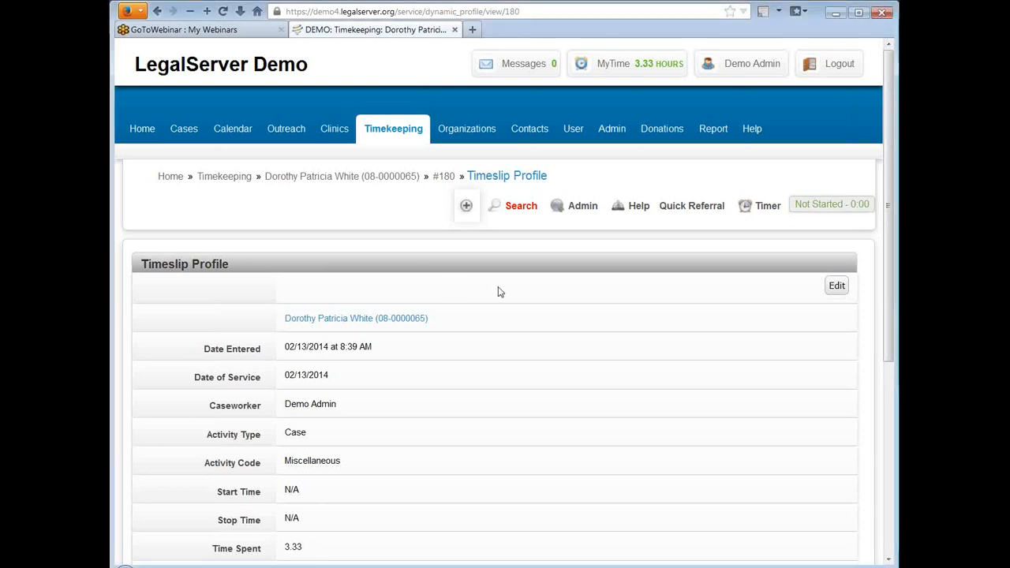
Step: Examine the Timeslip Profile's fields from the date entered through the case notes and the Edits section
scroll(498, 292, "down", 3)
scroll(498, 292, "down", 5)
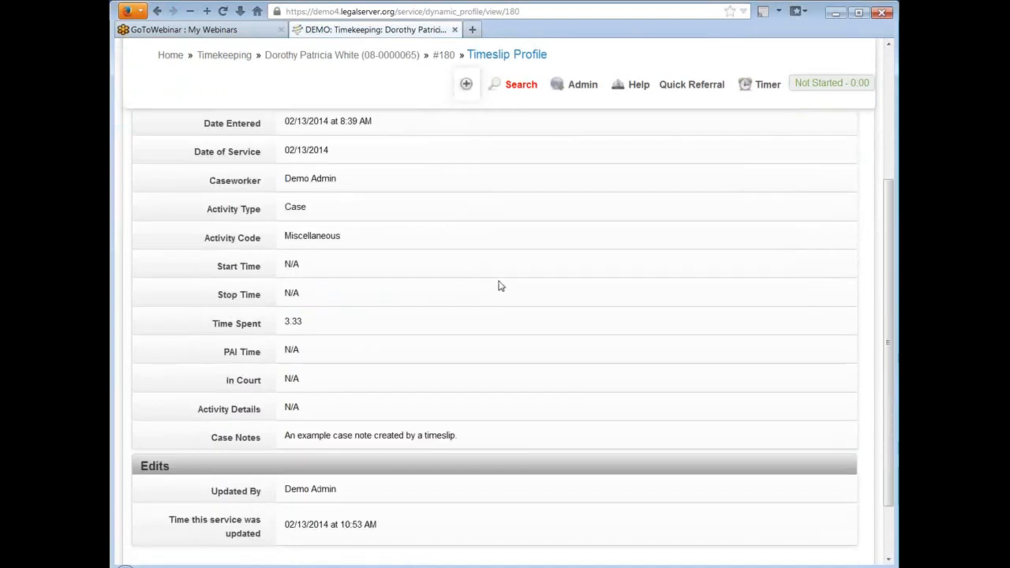
scroll(498, 288, "up", 5)
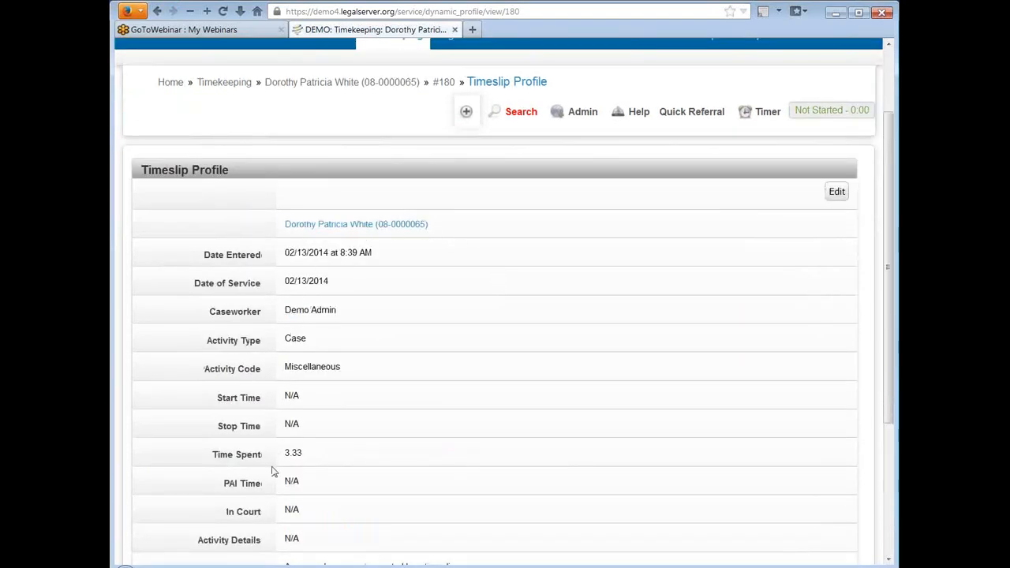
scroll(463, 350, "down", 4)
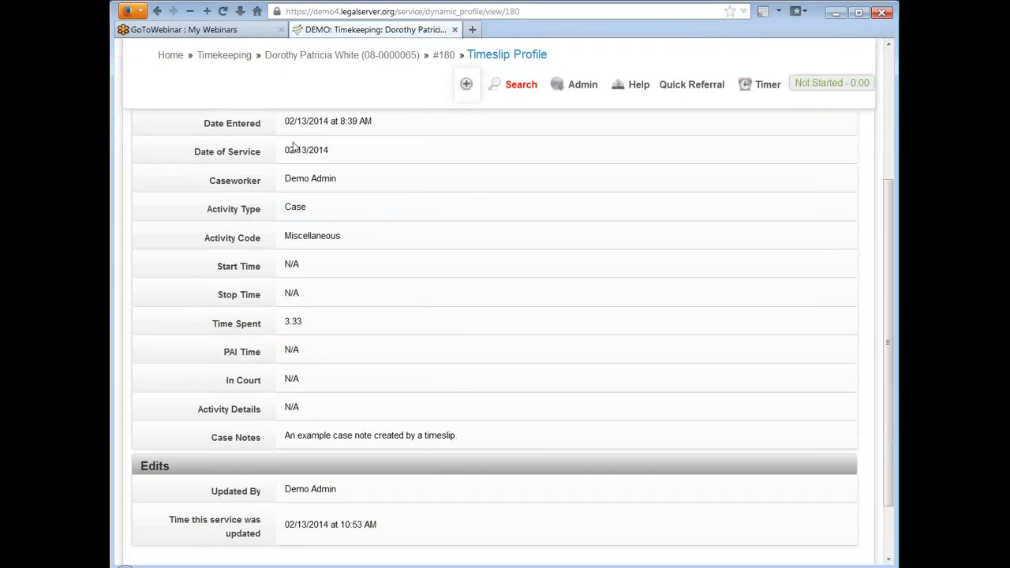
scroll(578, 262, "down", 2)
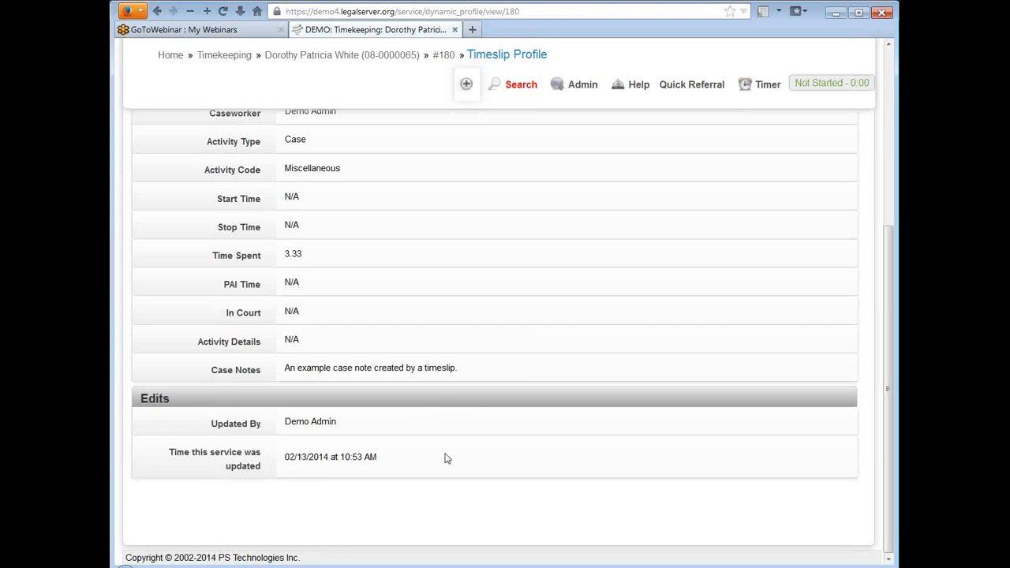
scroll(520, 323, "up", 2)
scroll(519, 323, "up", 3)
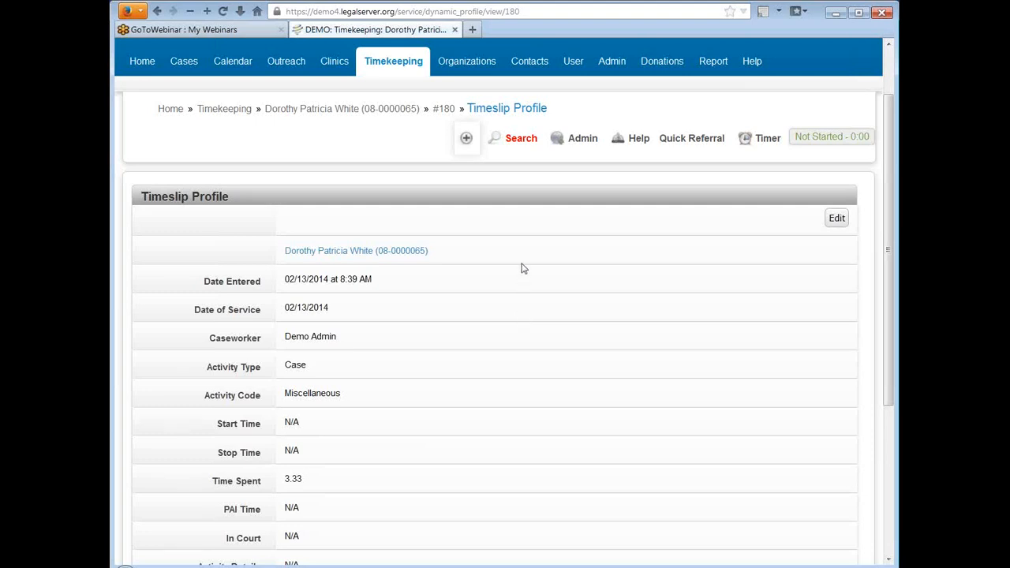
Step: Open the Timeslip Profile for editing and review its name, description and active settings
left_click(585, 144)
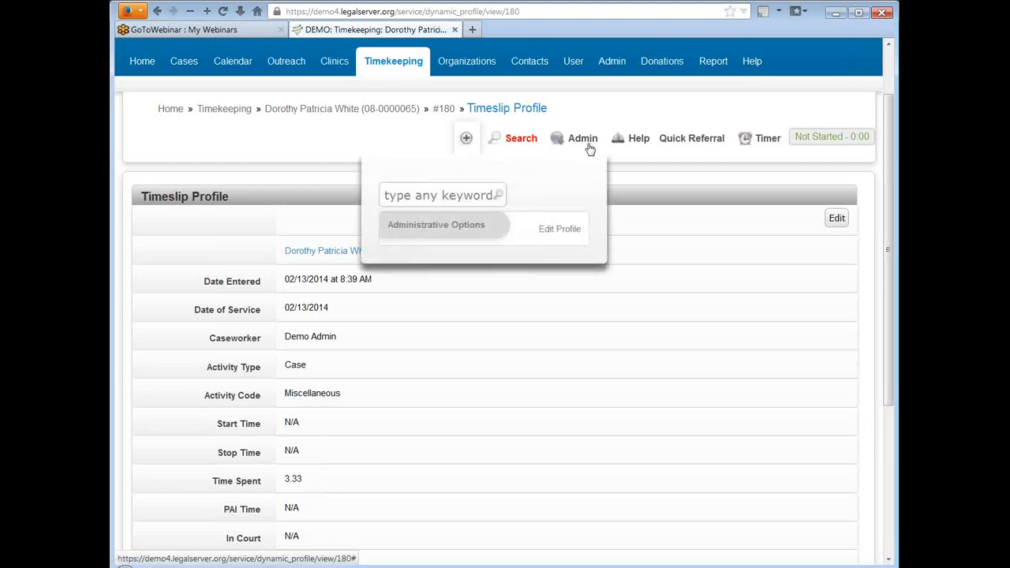
left_click(558, 231)
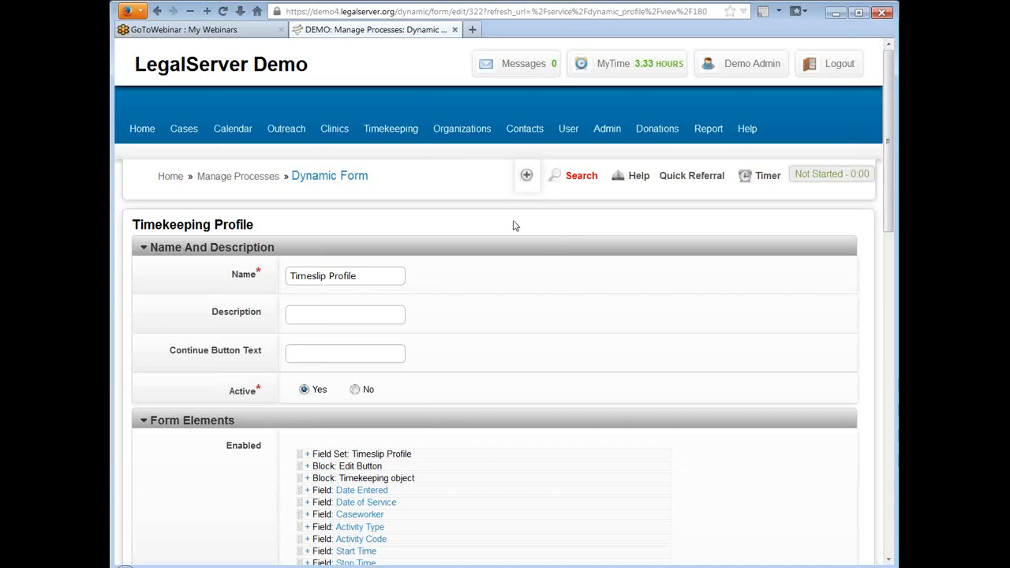
scroll(453, 221, "down", 2)
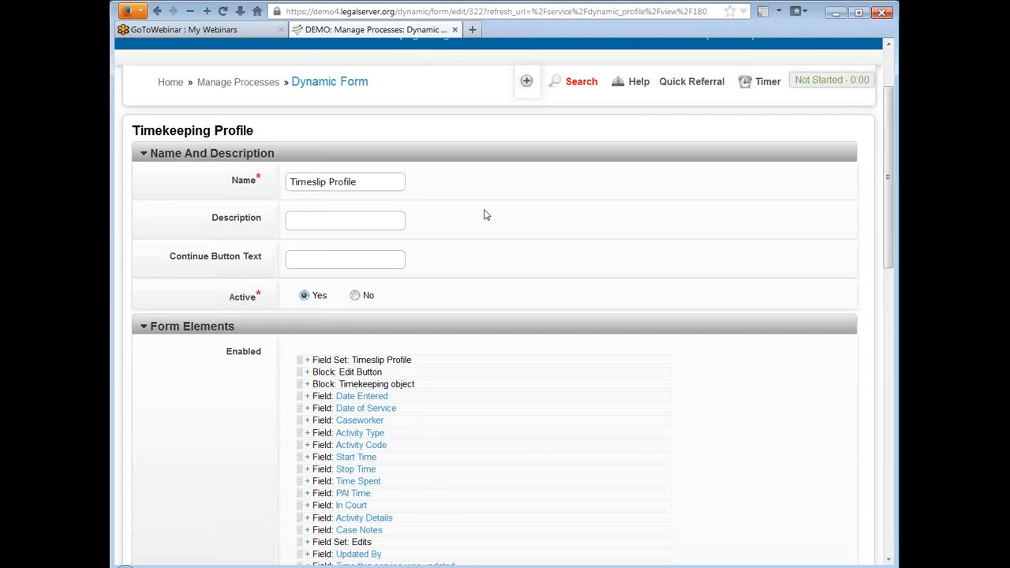
left_click(369, 182)
left_click(356, 222)
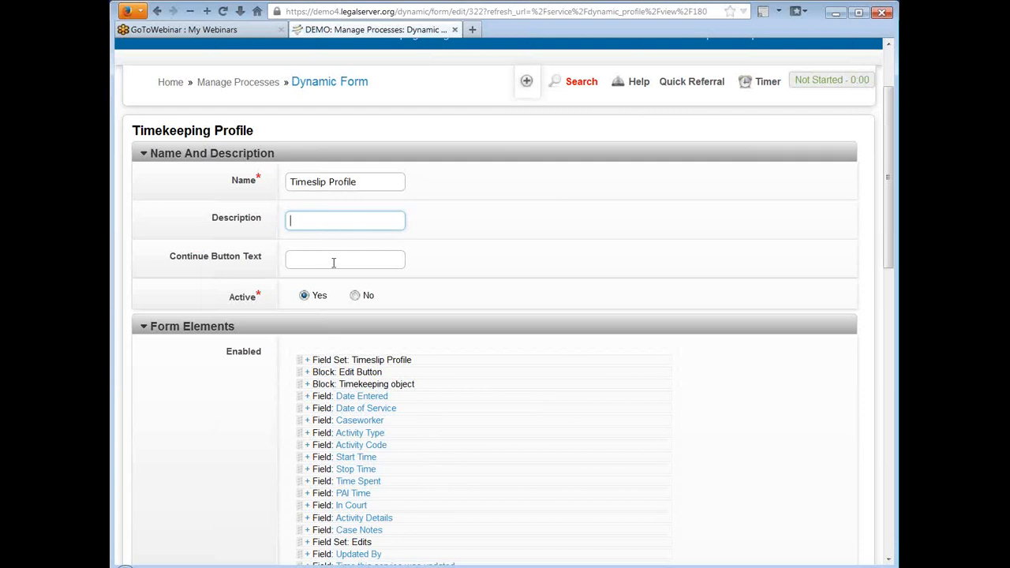
scroll(634, 237, "down", 2)
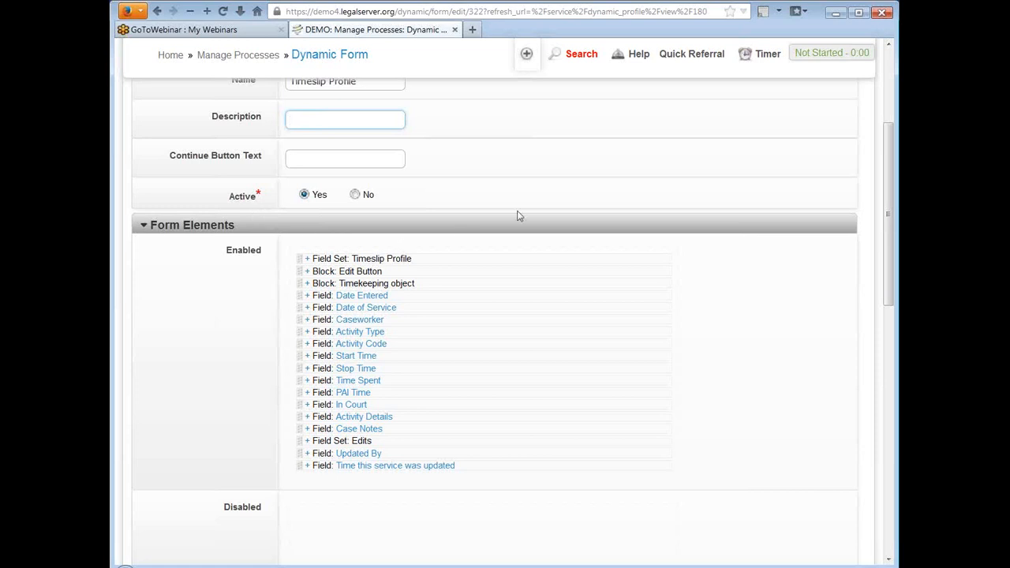
Step: Review the profile's enabled form elements and the element types that can be added, such as Header, Field Set and Block
scroll(614, 163, "down", 2)
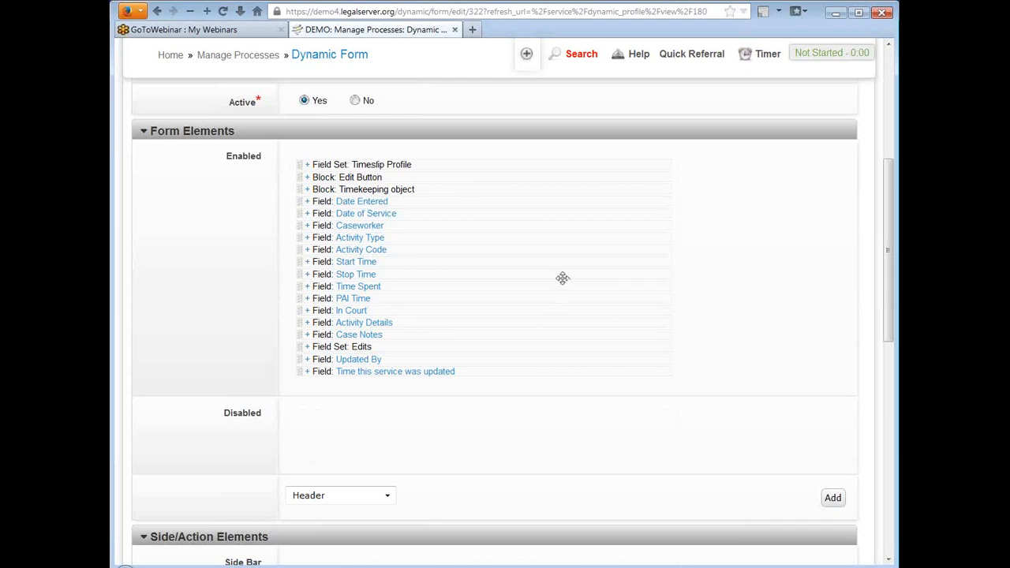
scroll(612, 240, "down", 2)
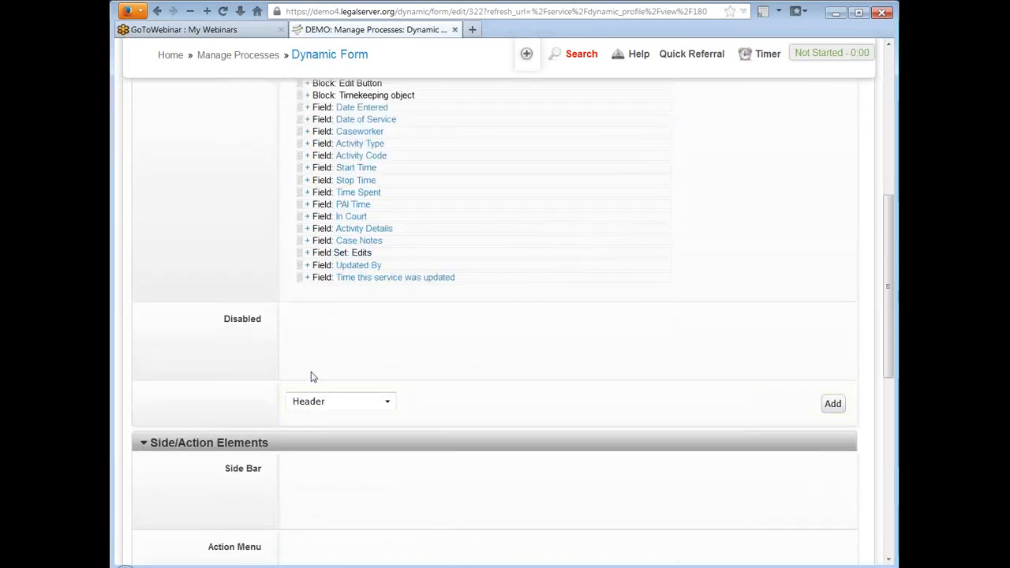
left_click(355, 404)
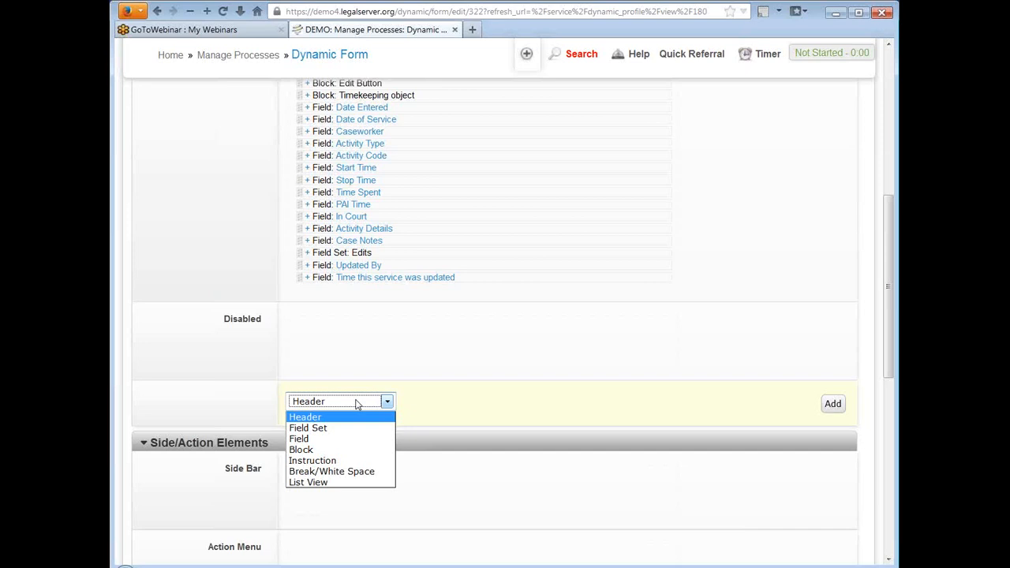
left_click(356, 404)
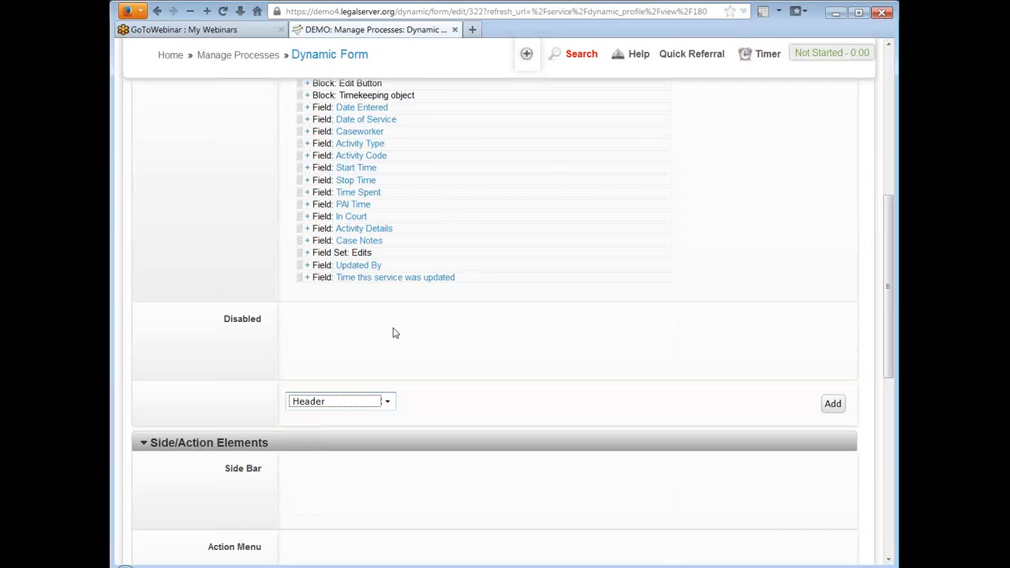
left_click(359, 405)
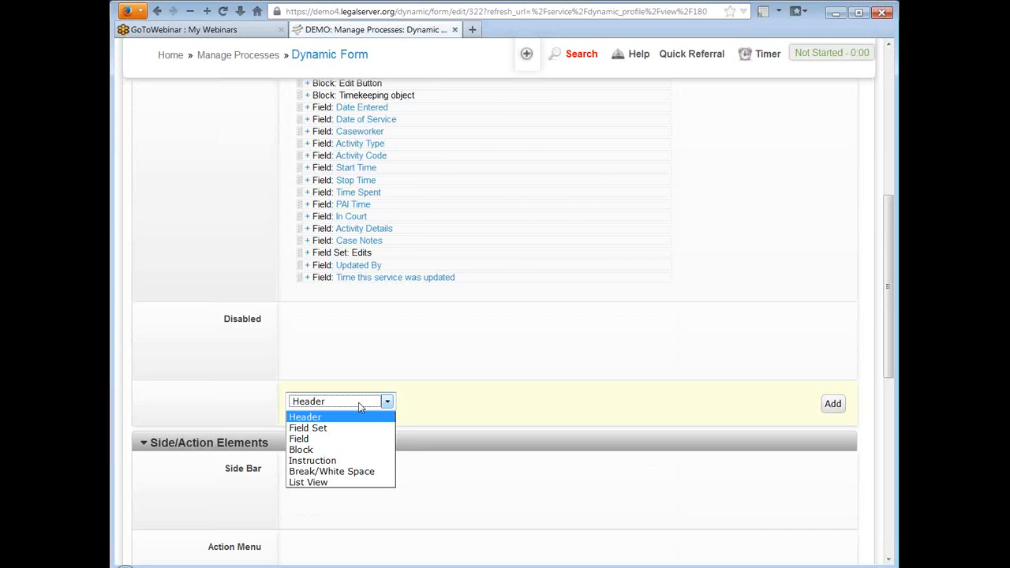
left_click(359, 407)
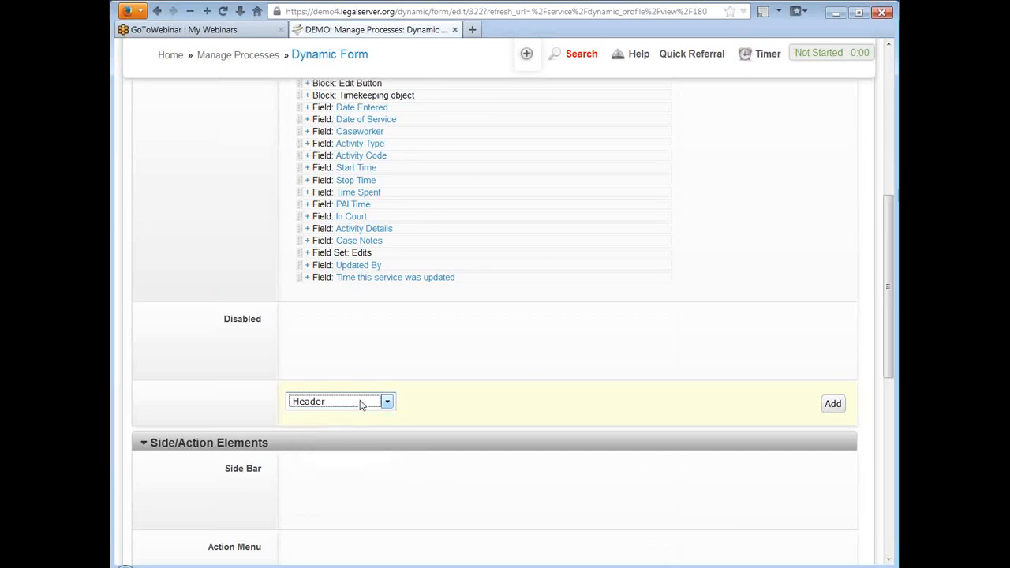
Step: Inspect the display and editing options of the Date Entered field among the enabled form elements, then collapse them
scroll(592, 342, "up", 2)
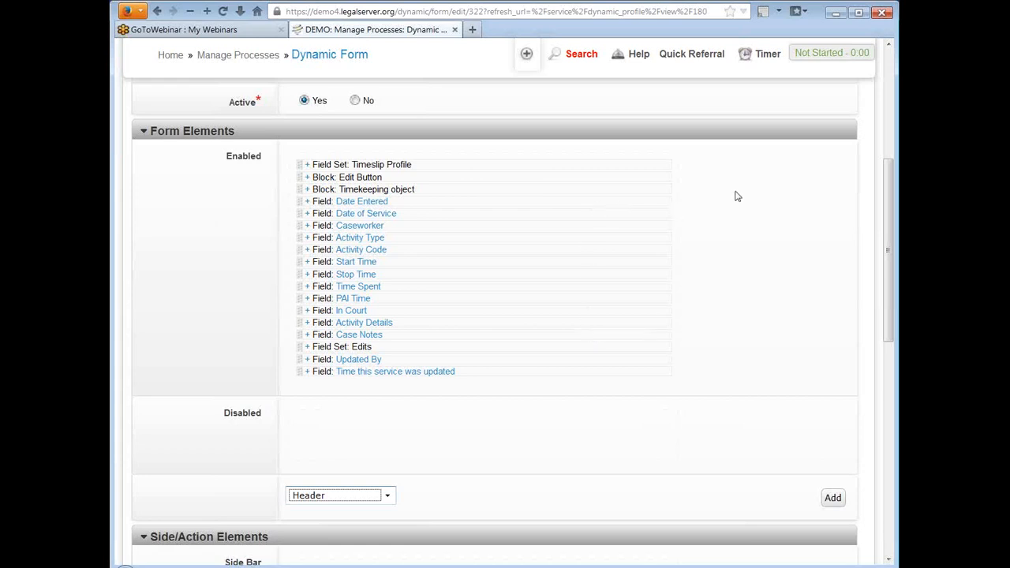
scroll(686, 197, "down", 2)
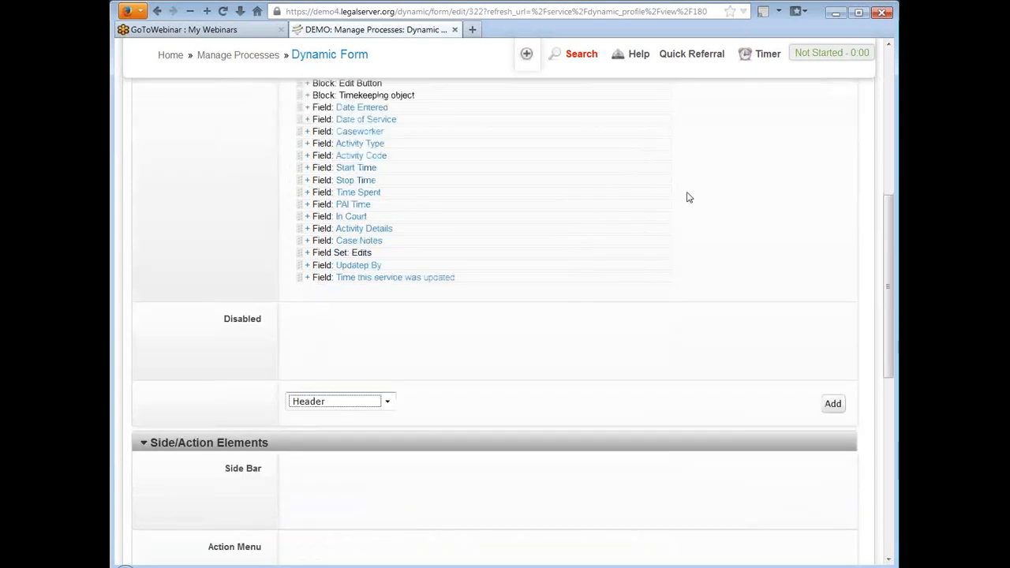
scroll(687, 197, "up", 2)
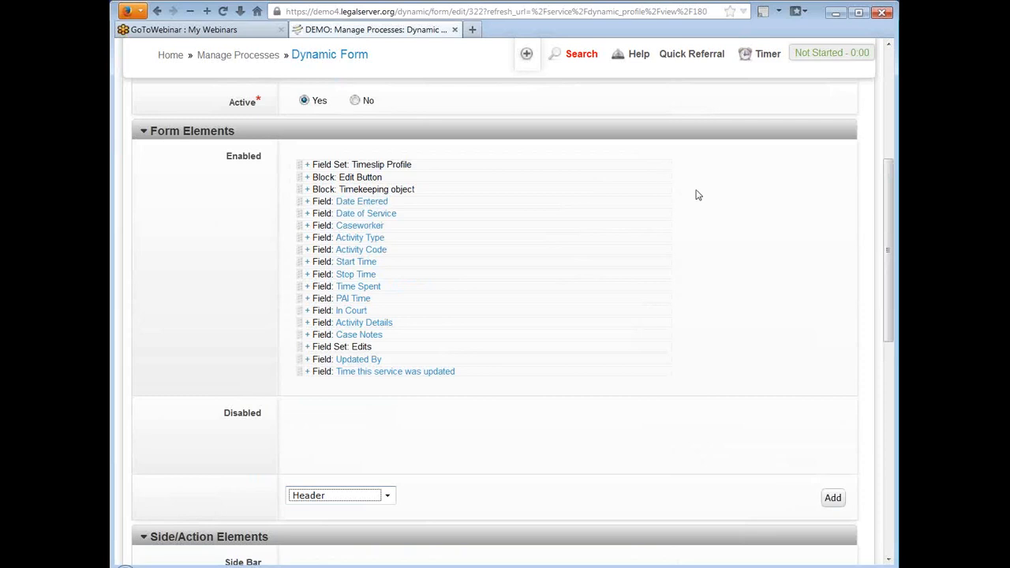
left_click(308, 203)
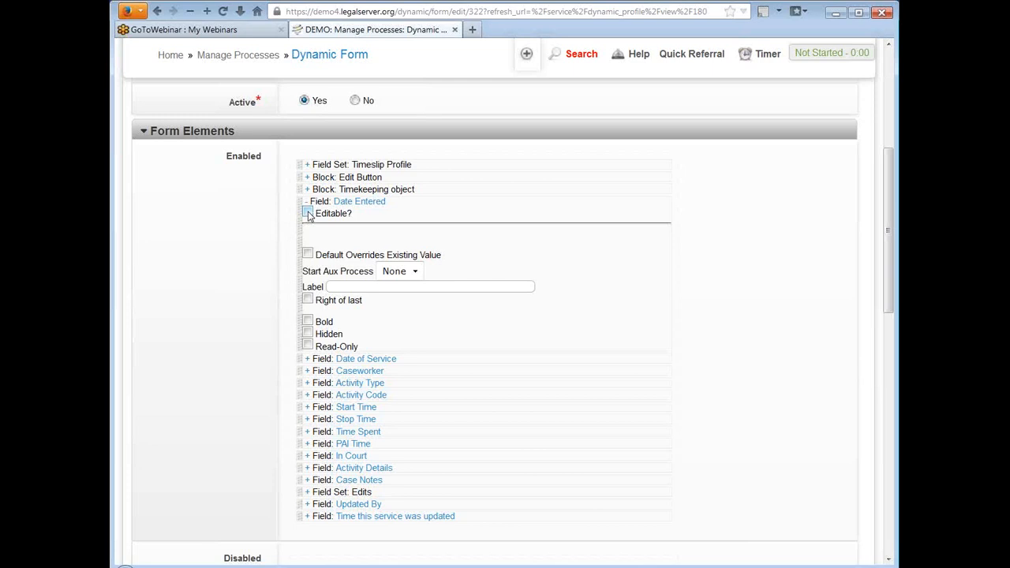
left_click(307, 203)
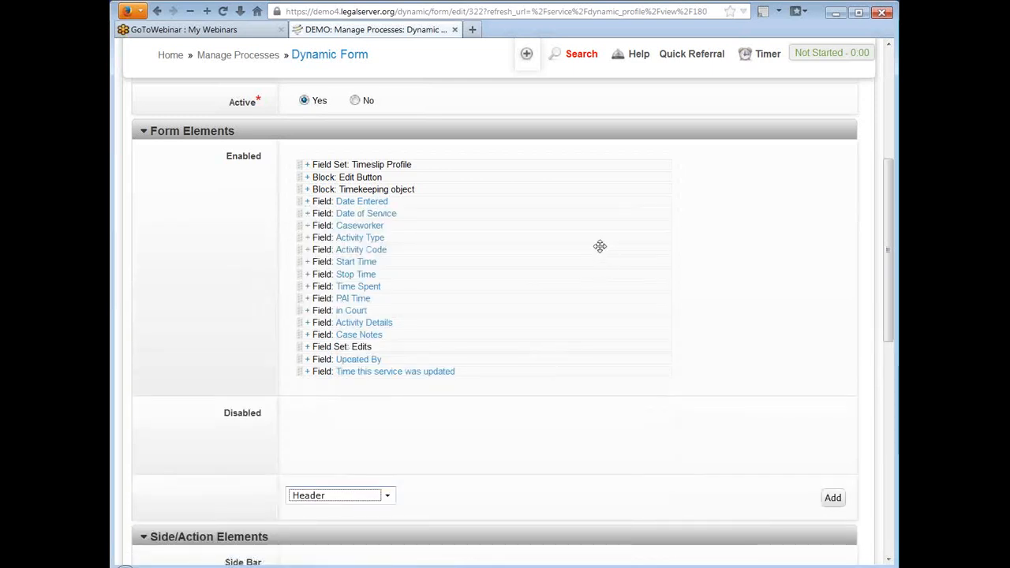
Step: Examine the profile's Side/Action Elements areas, the option for deleting disabled elements on save, and the change log link
scroll(600, 246, "down", 3)
scroll(600, 246, "down", 9)
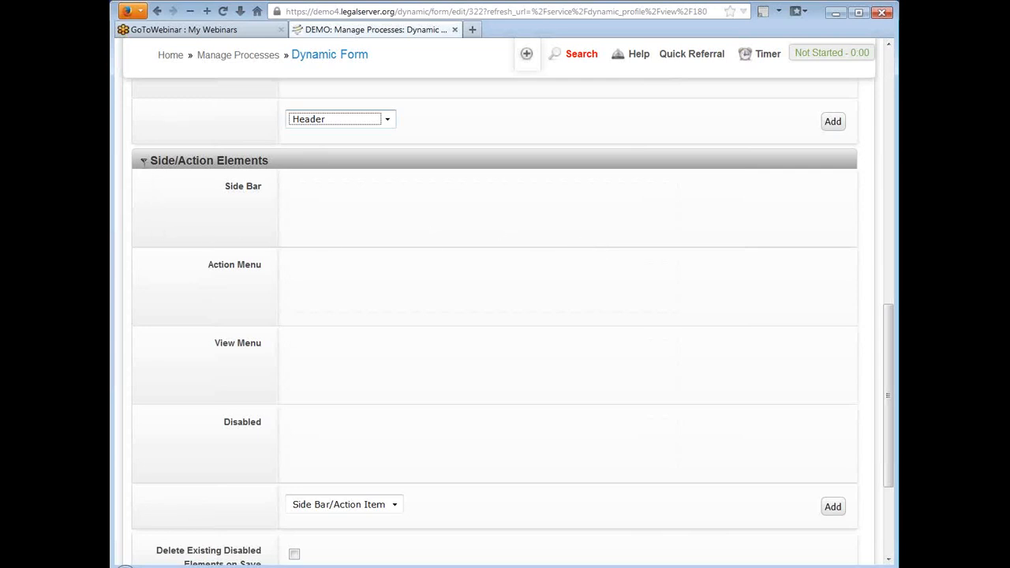
scroll(510, 247, "down", 5)
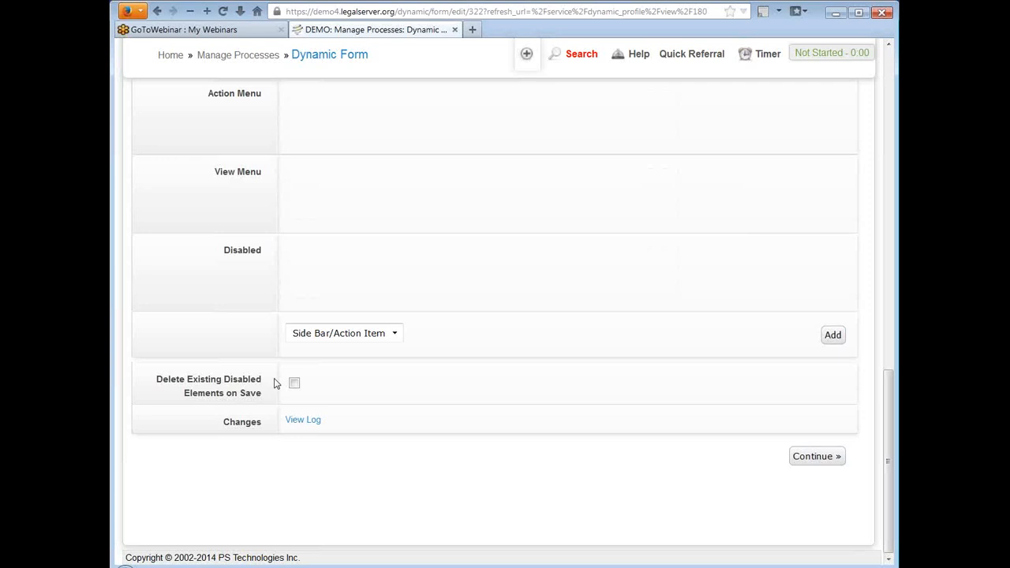
scroll(463, 281, "up", 8)
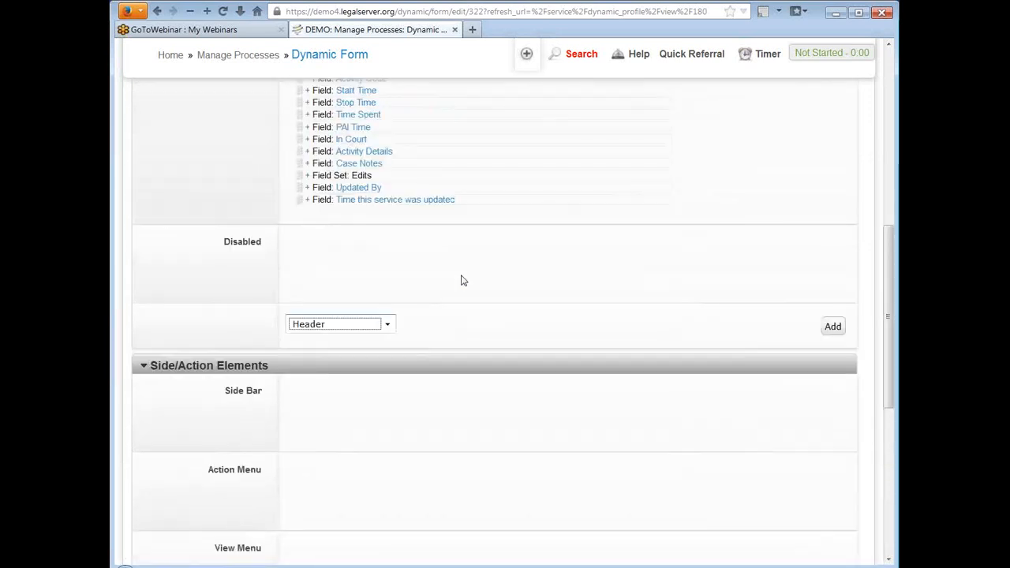
scroll(462, 280, "up", 2)
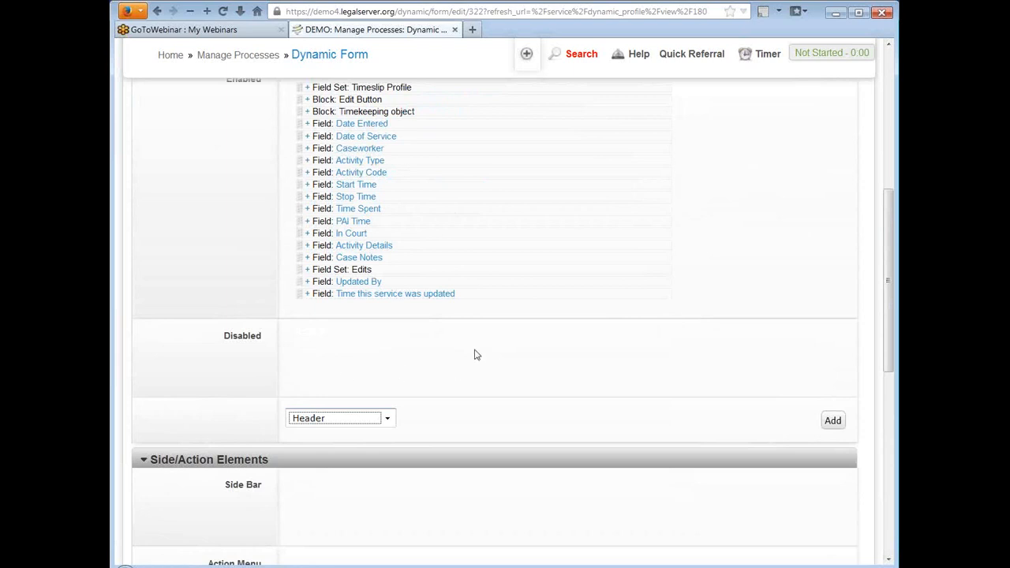
scroll(520, 305, "down", 2)
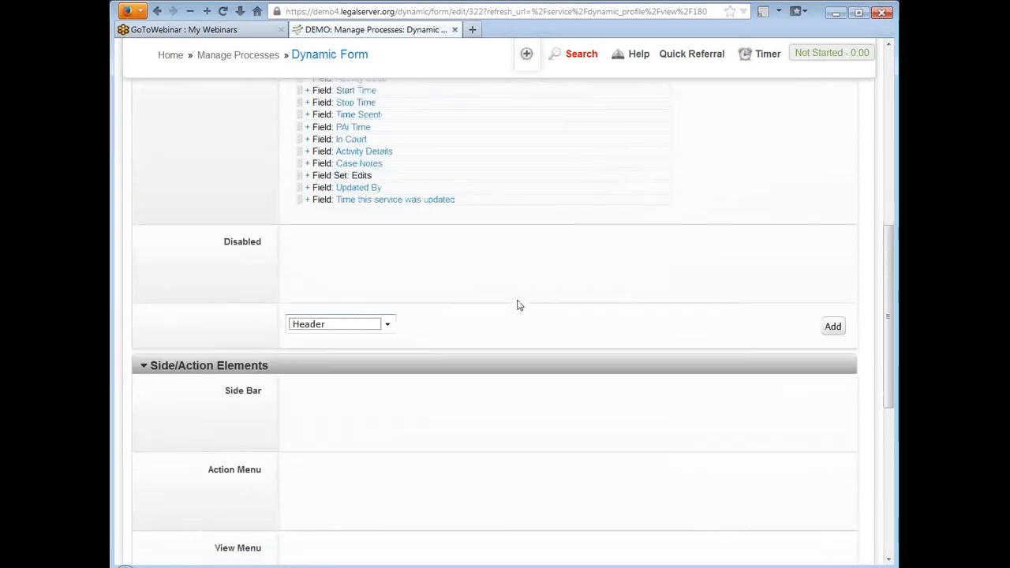
scroll(519, 306, "down", 8)
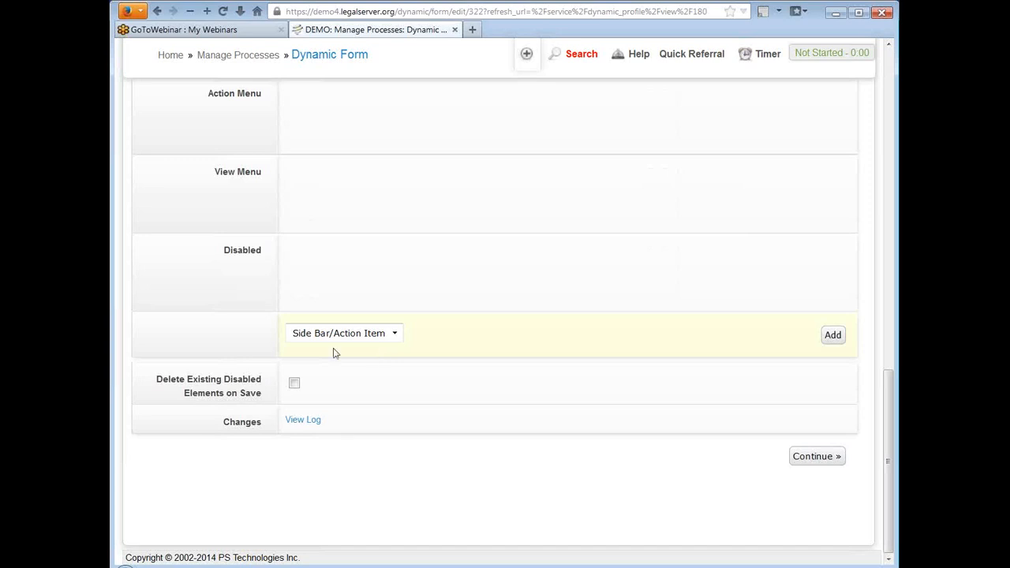
Step: Review the Timeslip Profile's change log in its separate tab, close it, and save the profile
left_click(313, 422)
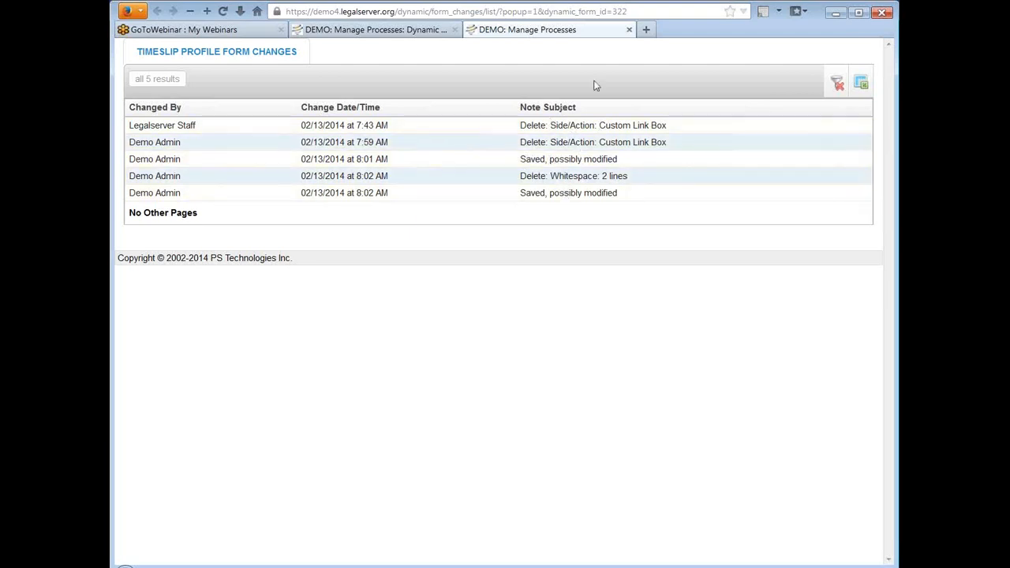
left_click(629, 30)
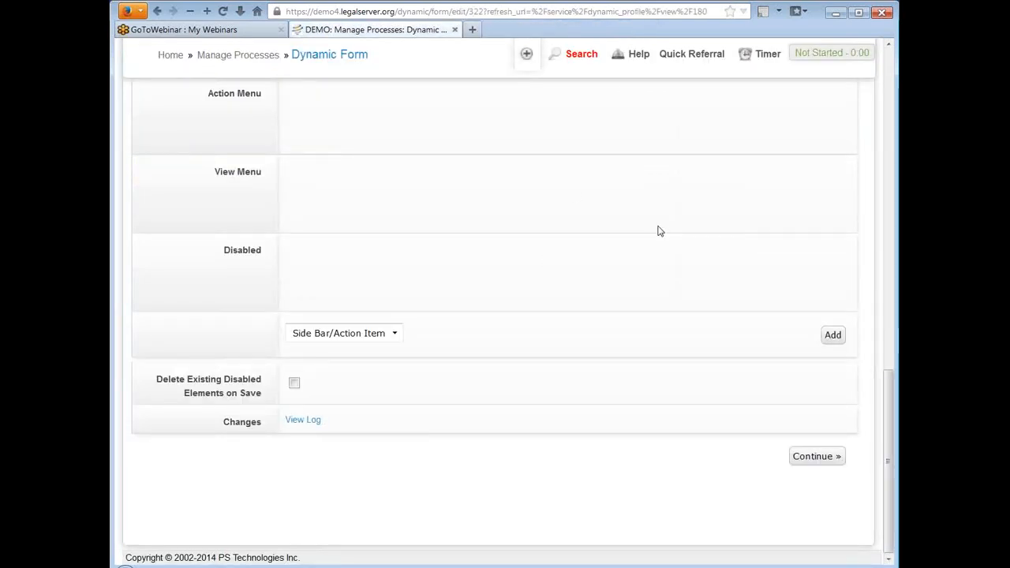
left_click(814, 458)
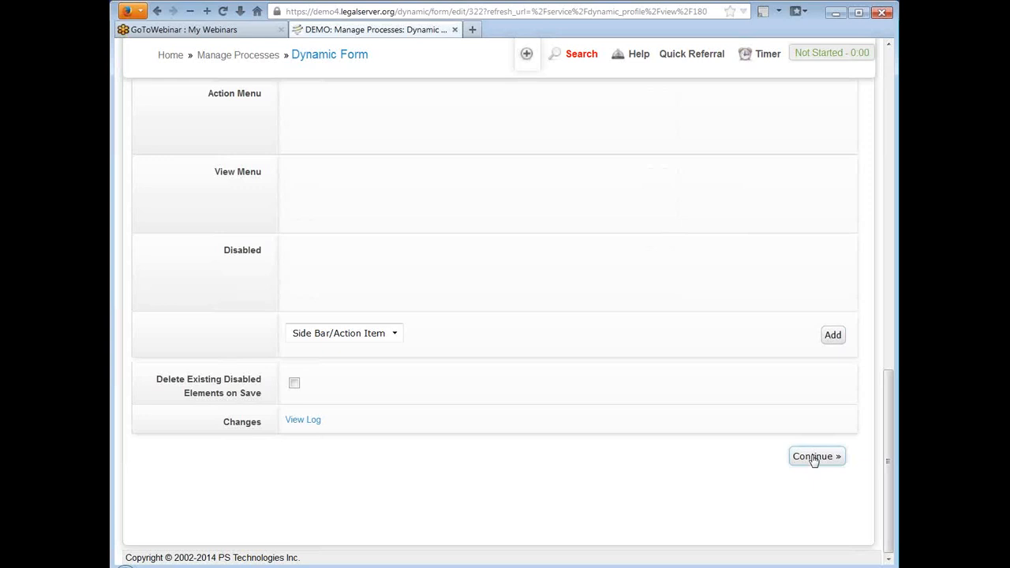
left_click(814, 460)
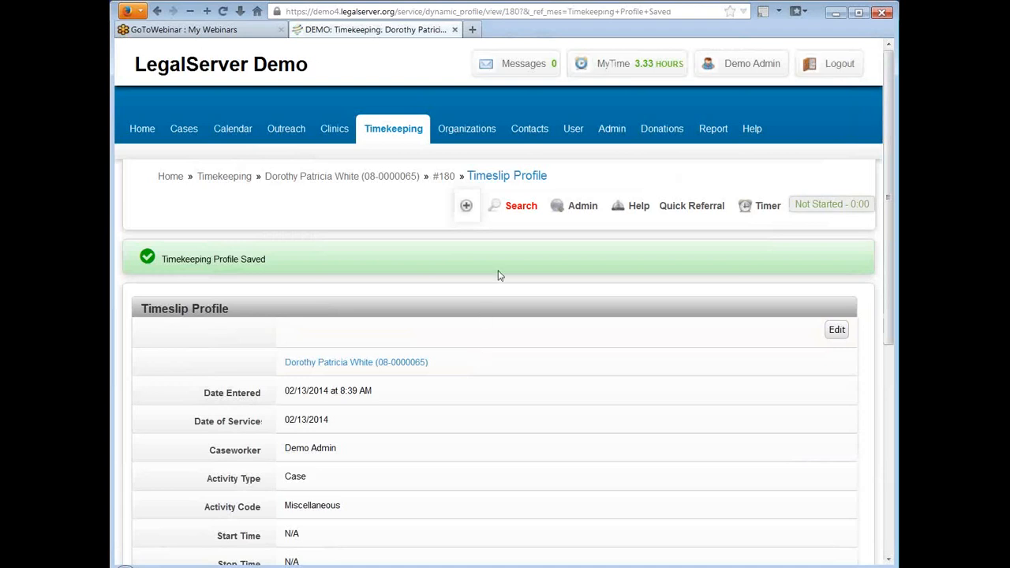
Step: Examine the fields of the timeslip record from Date Entered down to the Edits section
scroll(499, 276, "down", 3)
scroll(499, 276, "up", 2)
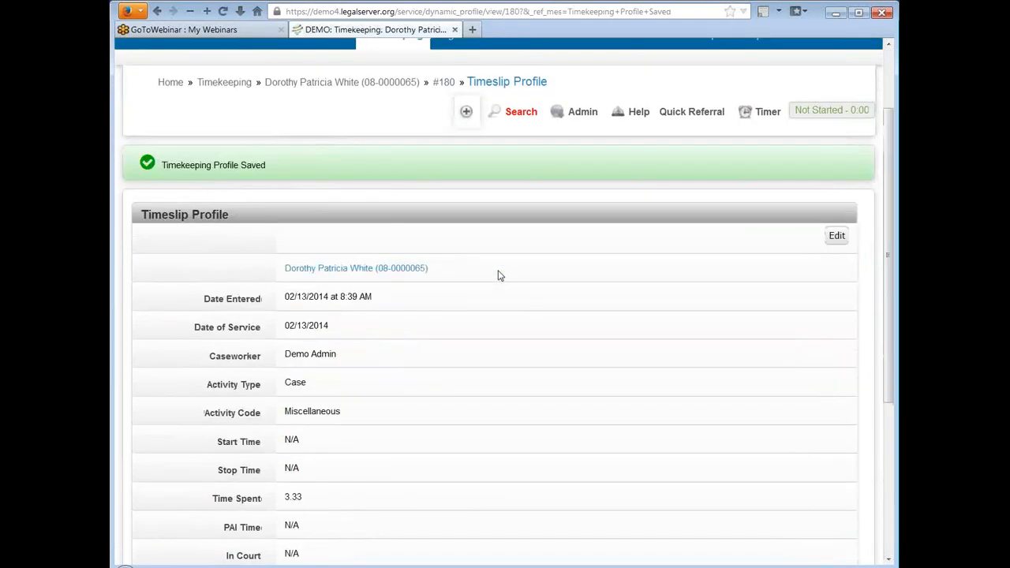
scroll(499, 276, "down", 3)
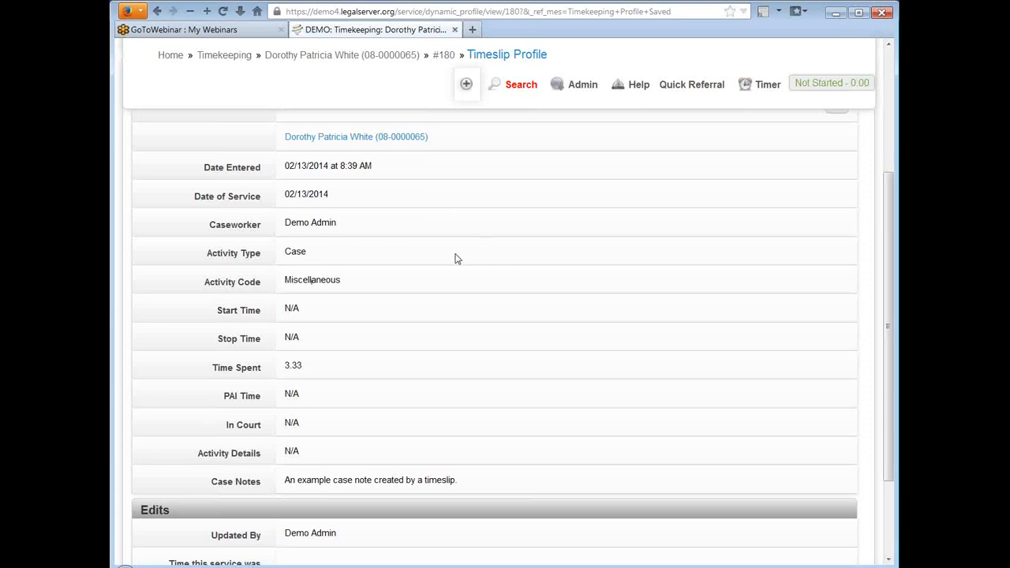
scroll(500, 257, "up", 5)
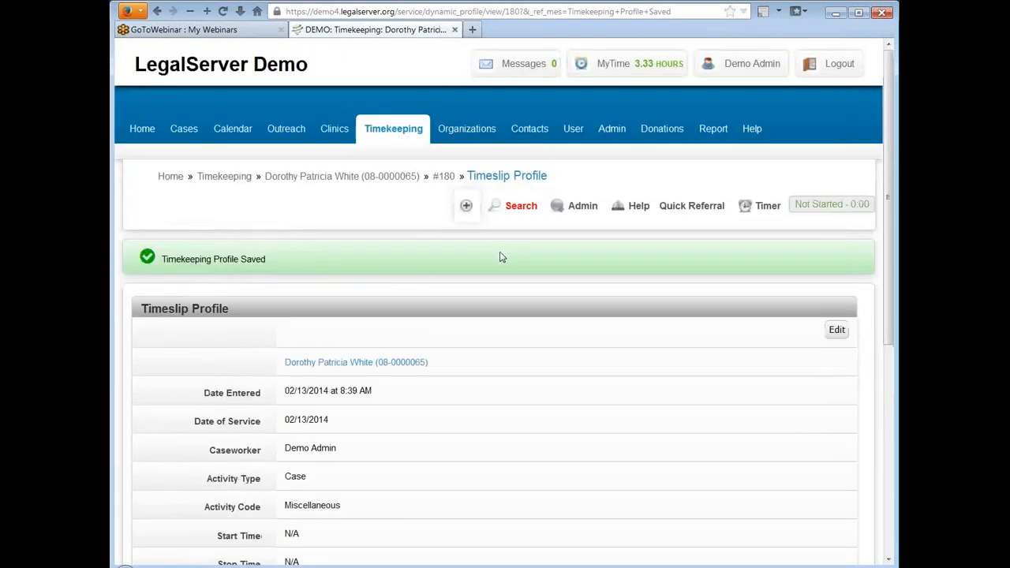
Step: Open Administration in a new browser tab and go to the forms and processes page under Process Management
right_click(614, 131)
left_click(656, 139)
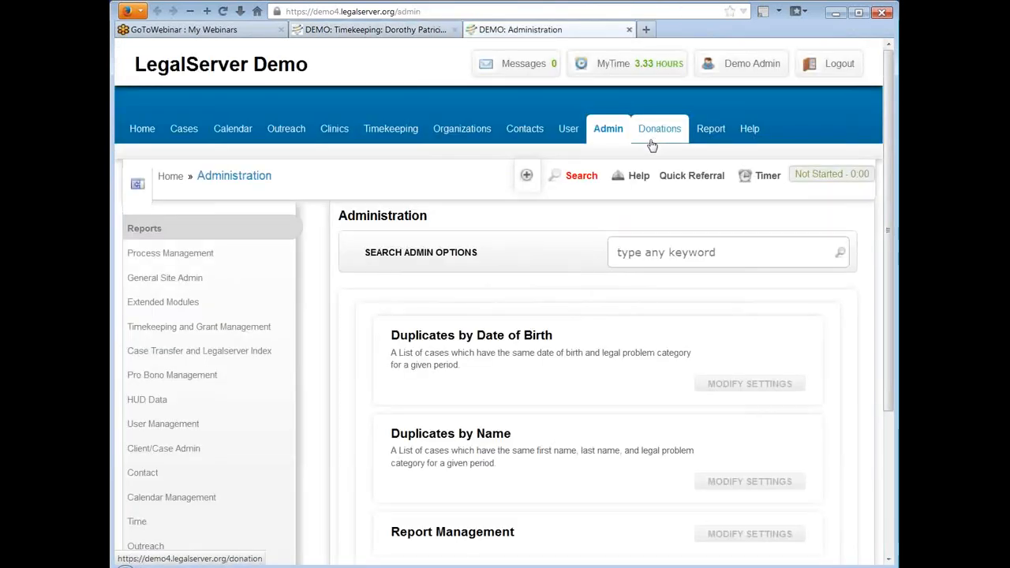
left_click(175, 253)
scroll(575, 298, "down", 10)
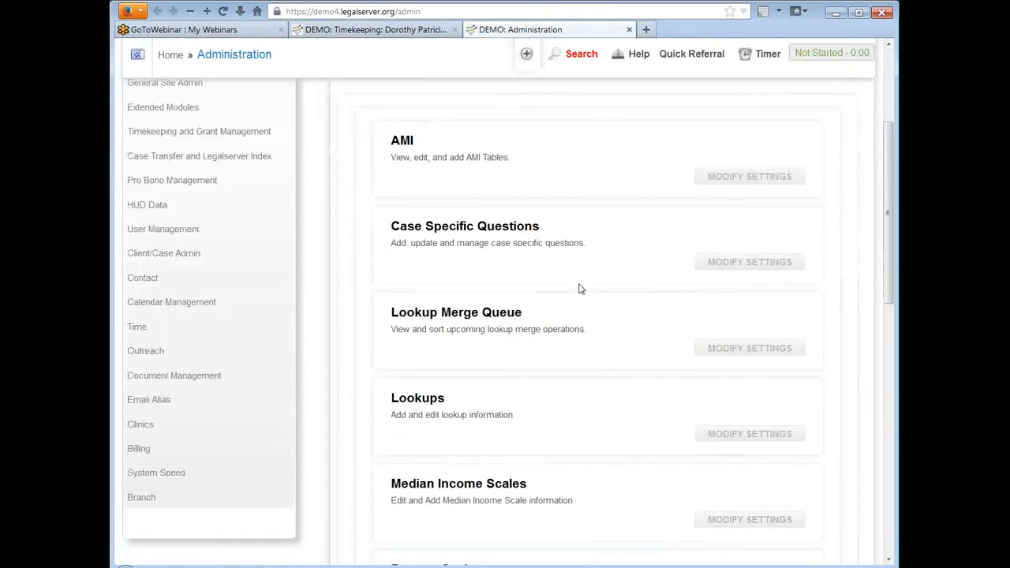
left_click(543, 366)
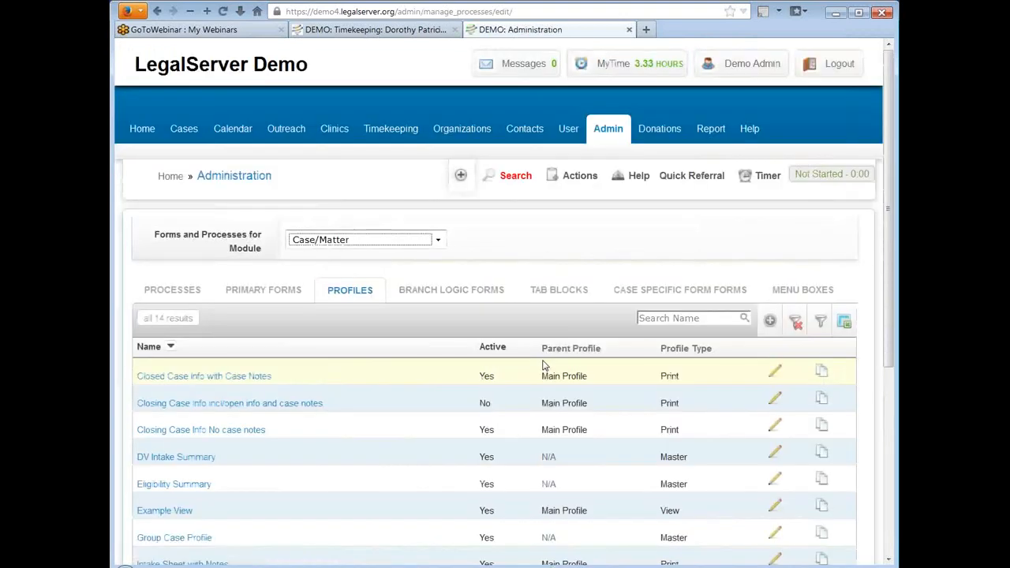
Step: Switch the forms and processes module to Timekeeping and open its Timeslip Profile for editing
left_click(400, 240)
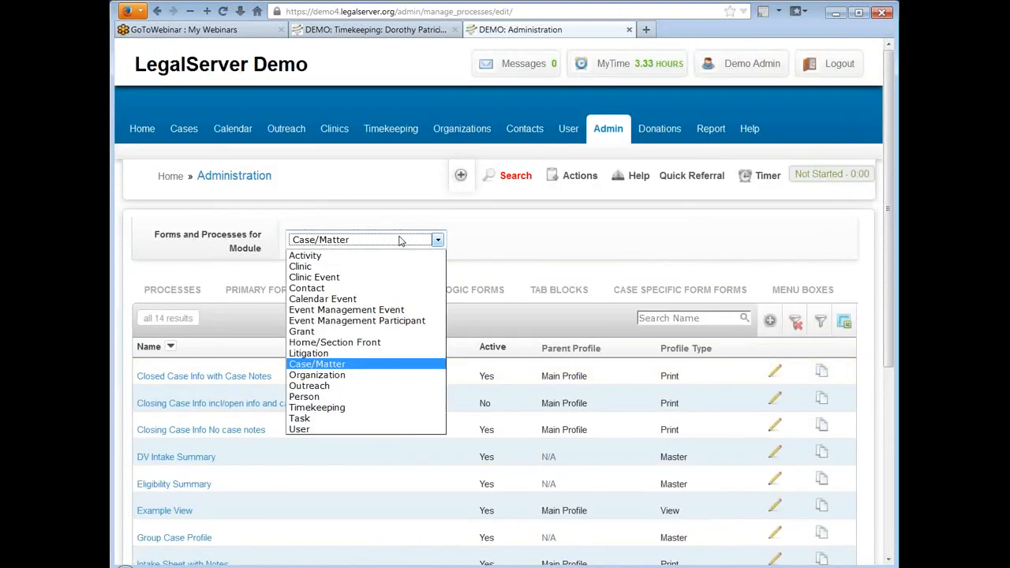
left_click(382, 408)
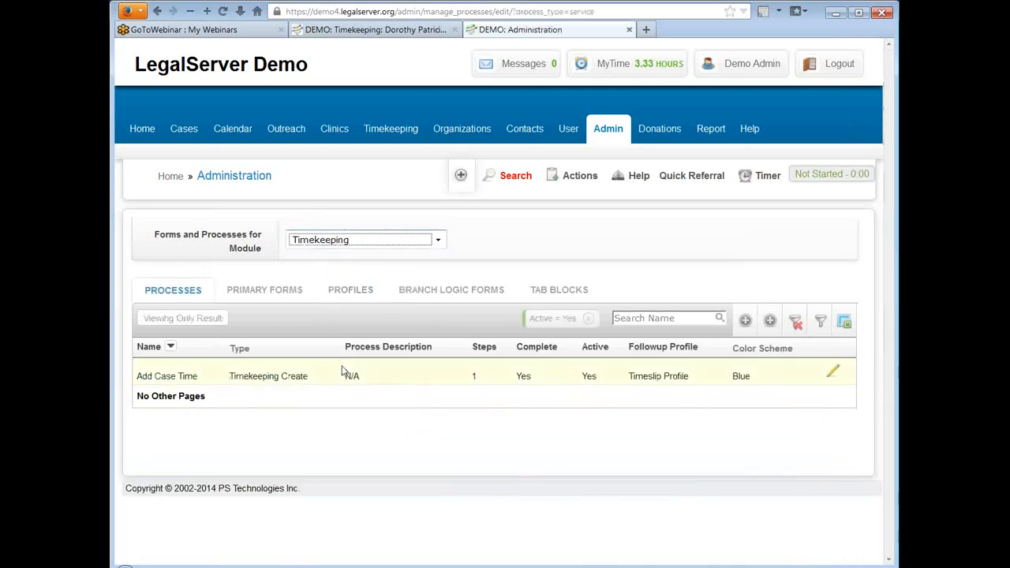
left_click(357, 297)
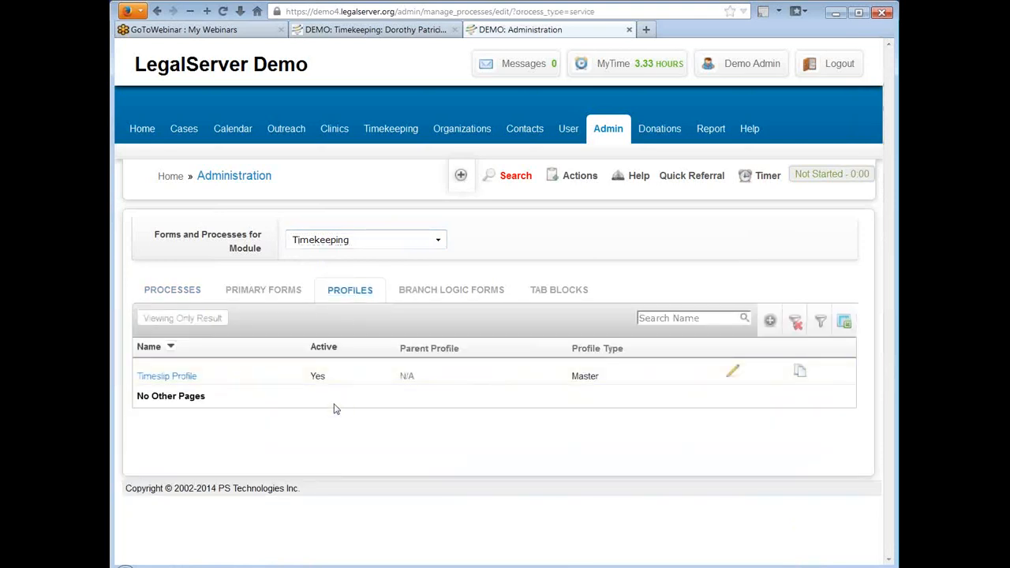
left_click(177, 378)
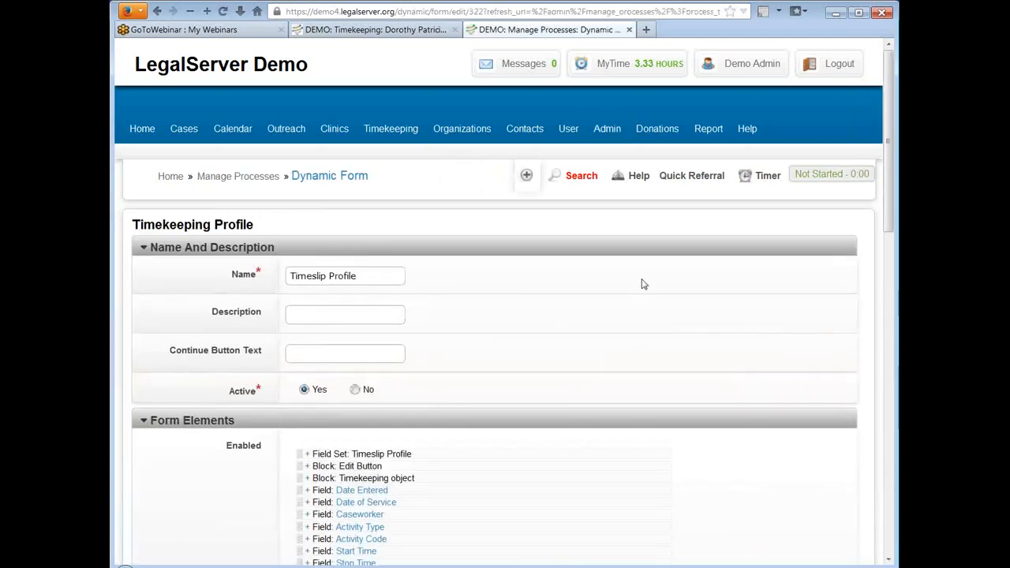
Step: Add a List View element, Last 5 Time Entries (forms only), to the Timeslip Profile's form elements
scroll(642, 278, "down", 5)
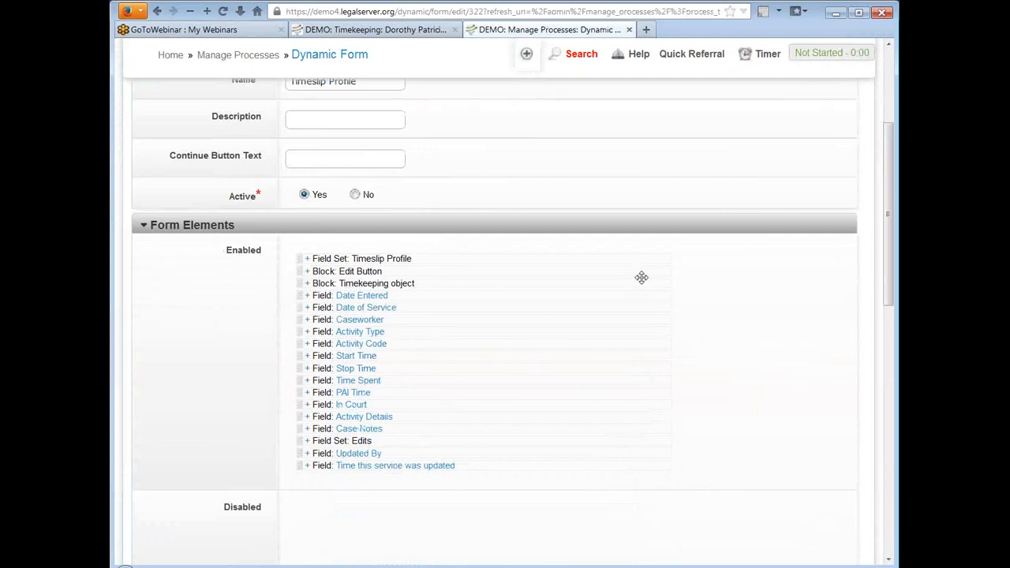
scroll(634, 253, "down", 2)
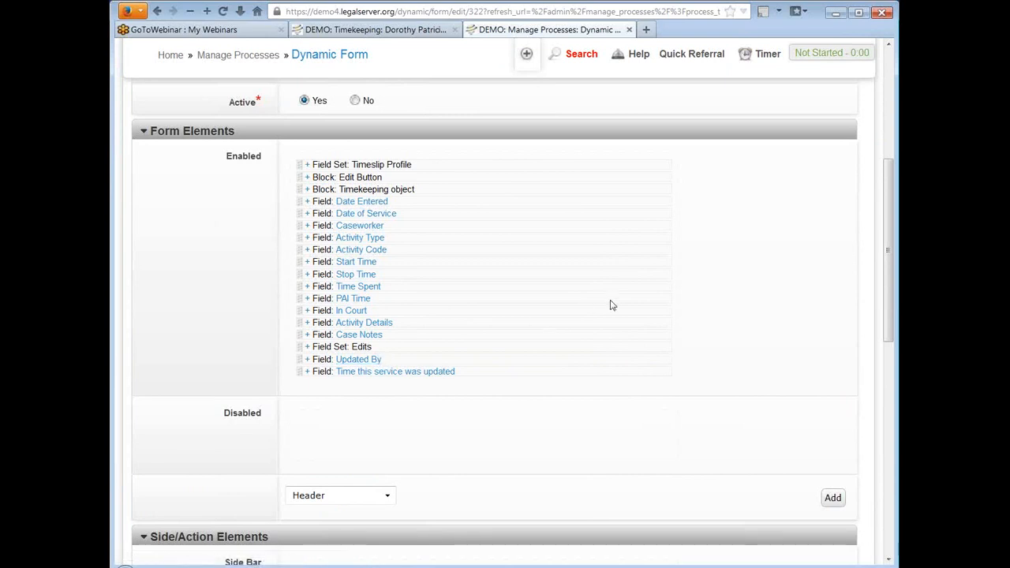
scroll(610, 305, "down", 3)
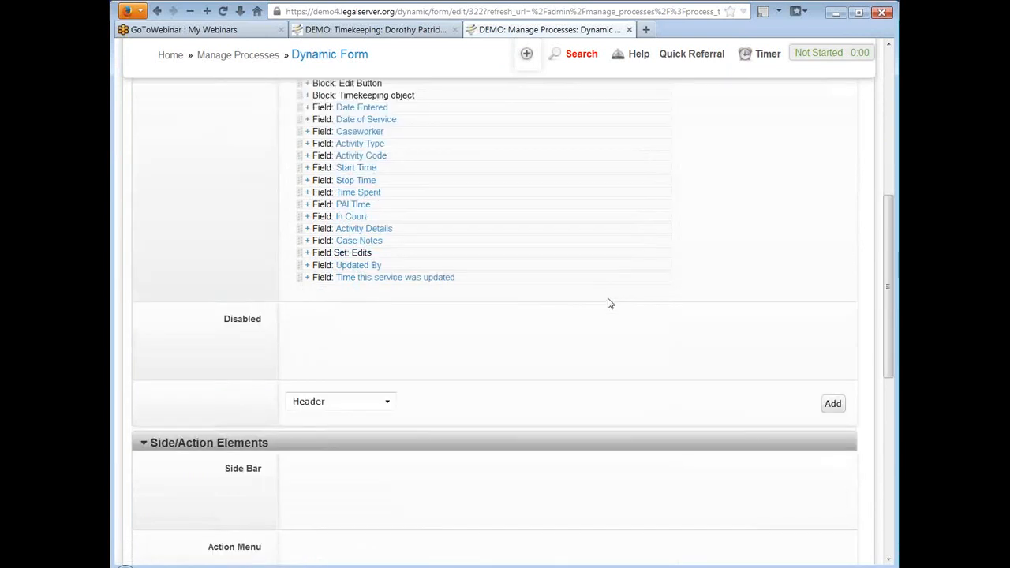
left_click(360, 403)
left_click(360, 482)
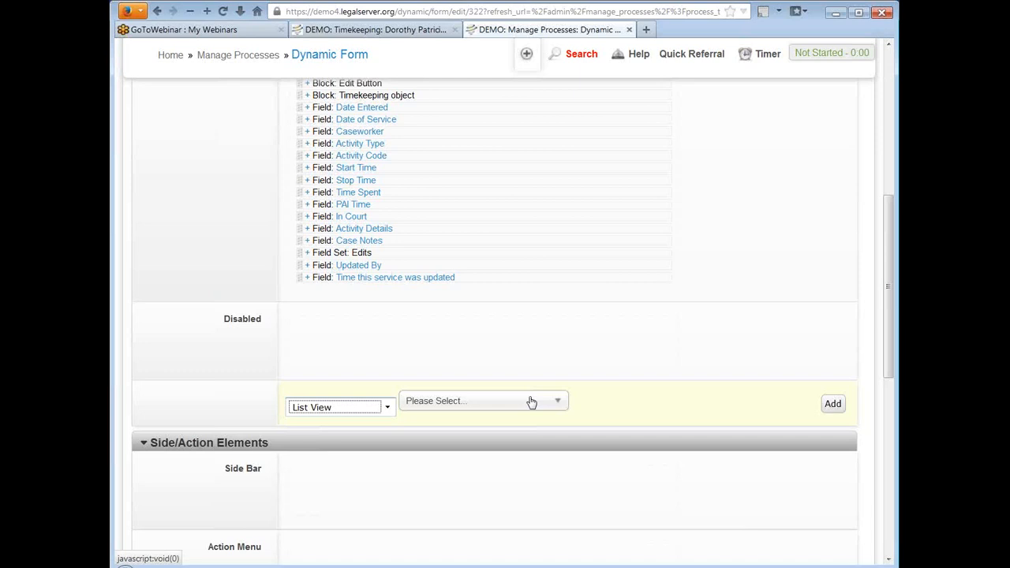
left_click(532, 402)
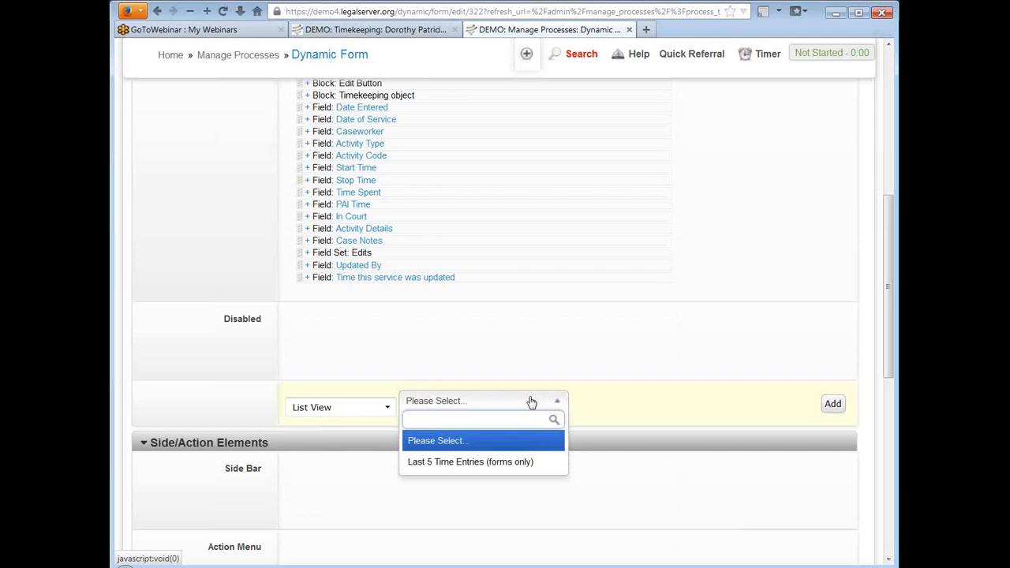
left_click(523, 472)
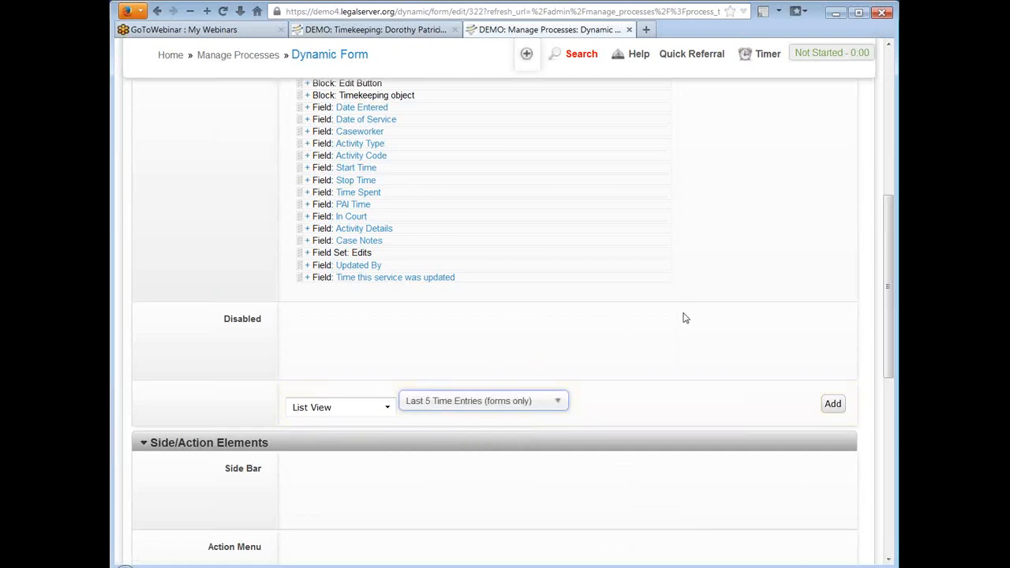
left_click(834, 405)
left_click(833, 404)
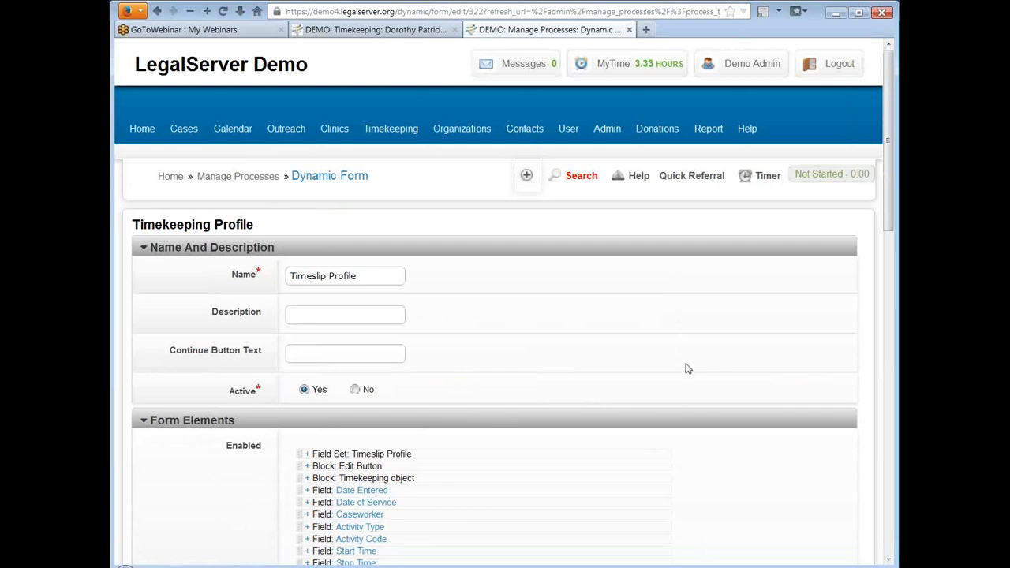
Step: Keep the new list view at the end of the enabled form elements and save the Timeslip Profile
scroll(617, 348, "down", 2)
scroll(617, 331, "down", 6)
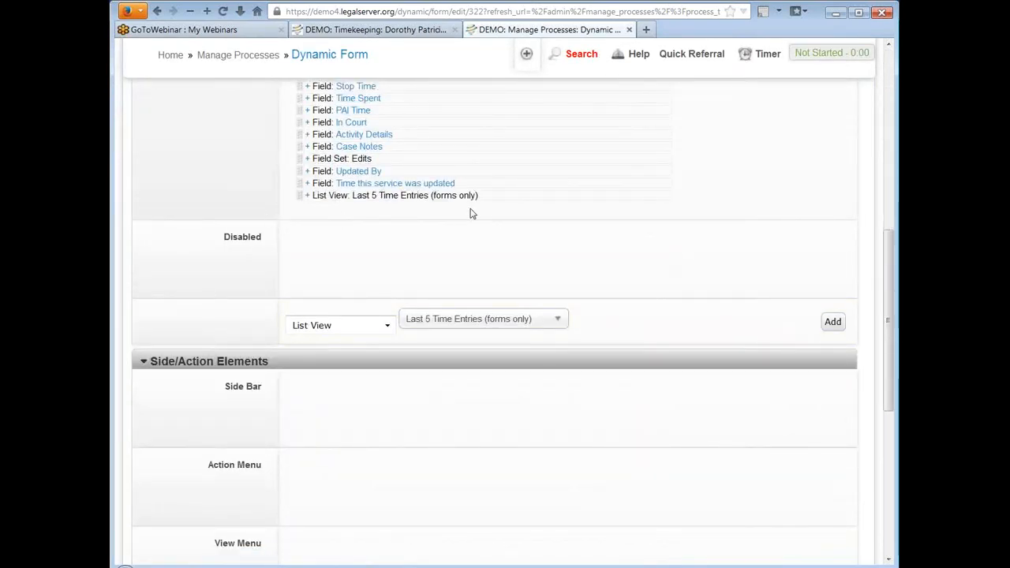
scroll(726, 237, "up", 3)
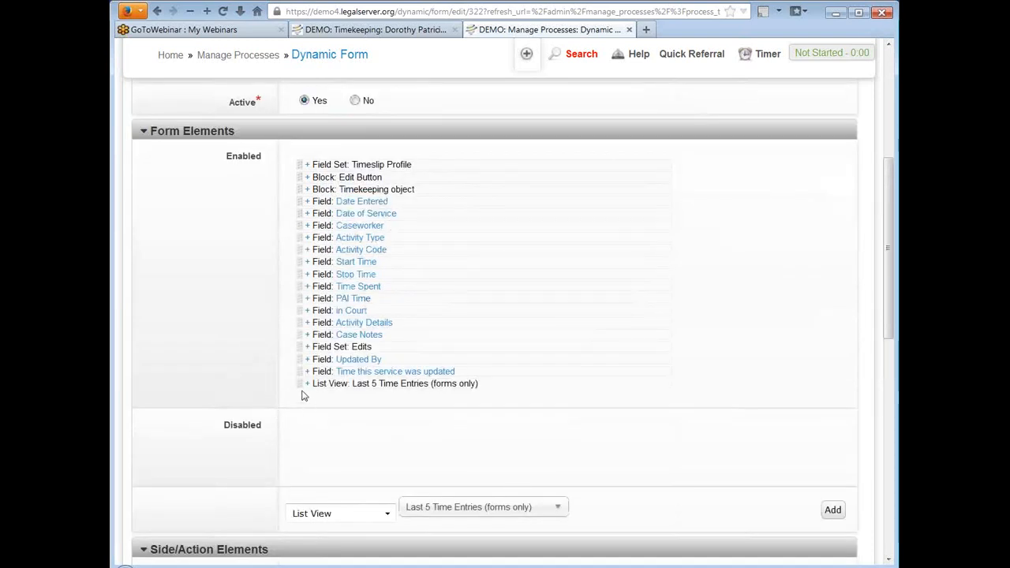
mouse_move(298, 383)
left_mouse_down()
mouse_move(295, 158)
mouse_move(300, 395)
left_mouse_up()
scroll(713, 251, "down", 2)
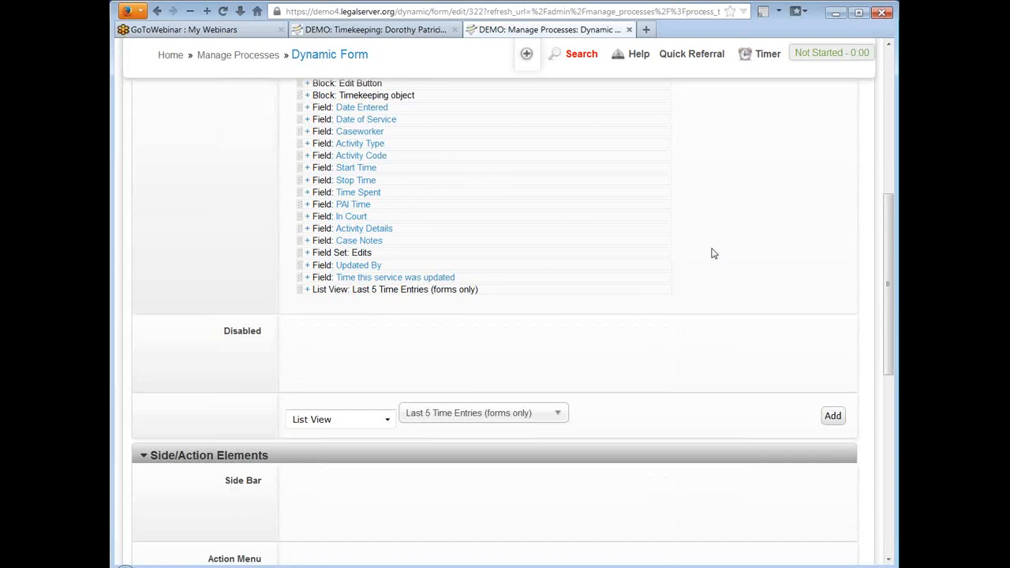
scroll(713, 253, "down", 4)
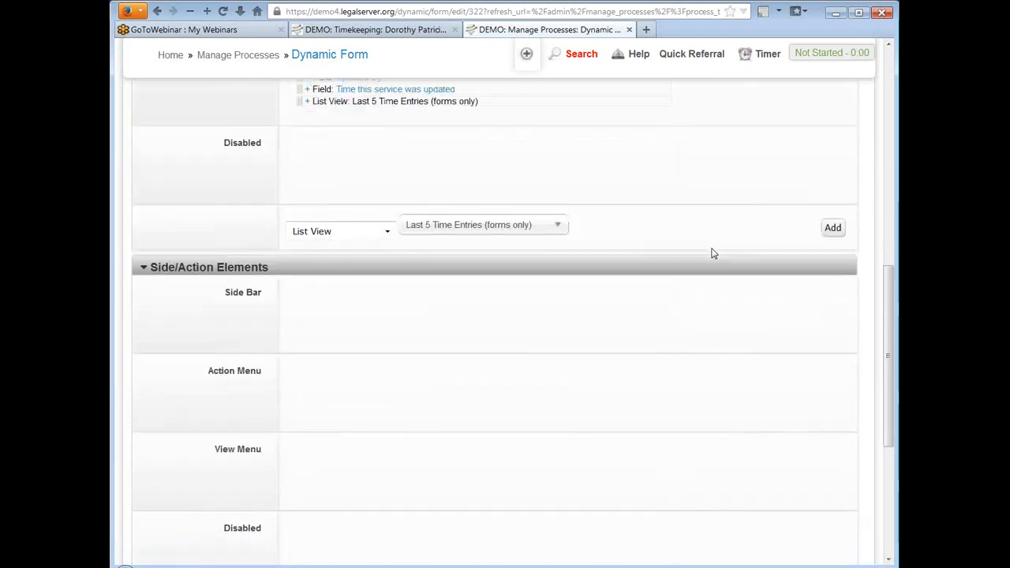
scroll(712, 253, "down", 5)
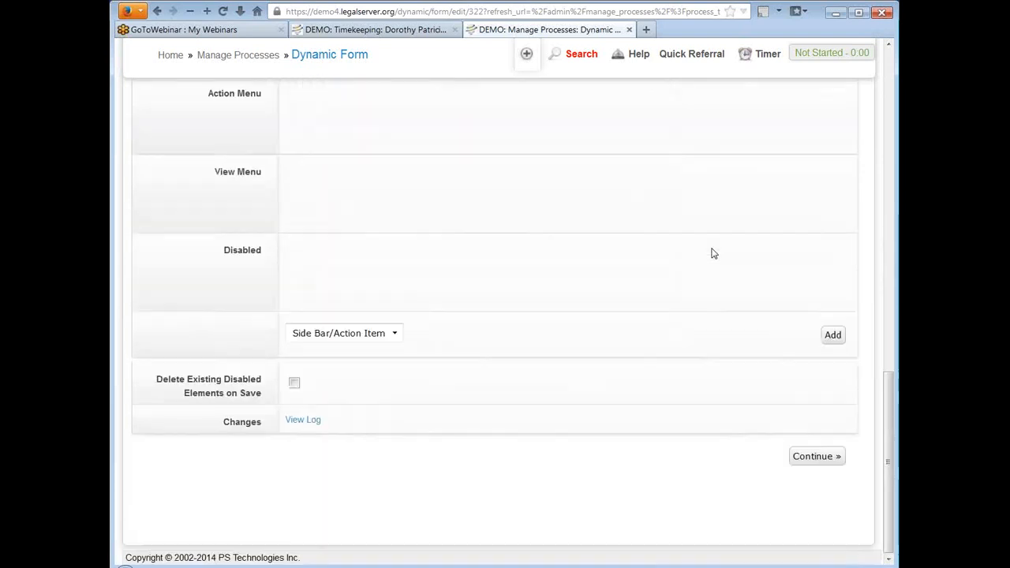
left_click(821, 458)
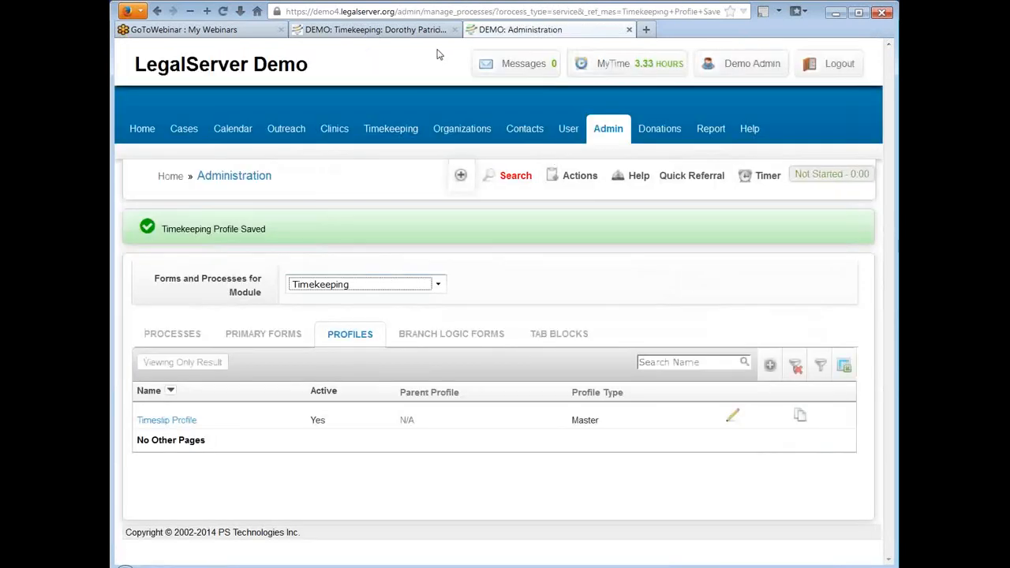
Step: Return to the timeslip record, reload it, and examine the time entries list below the Edits section
left_click(359, 31)
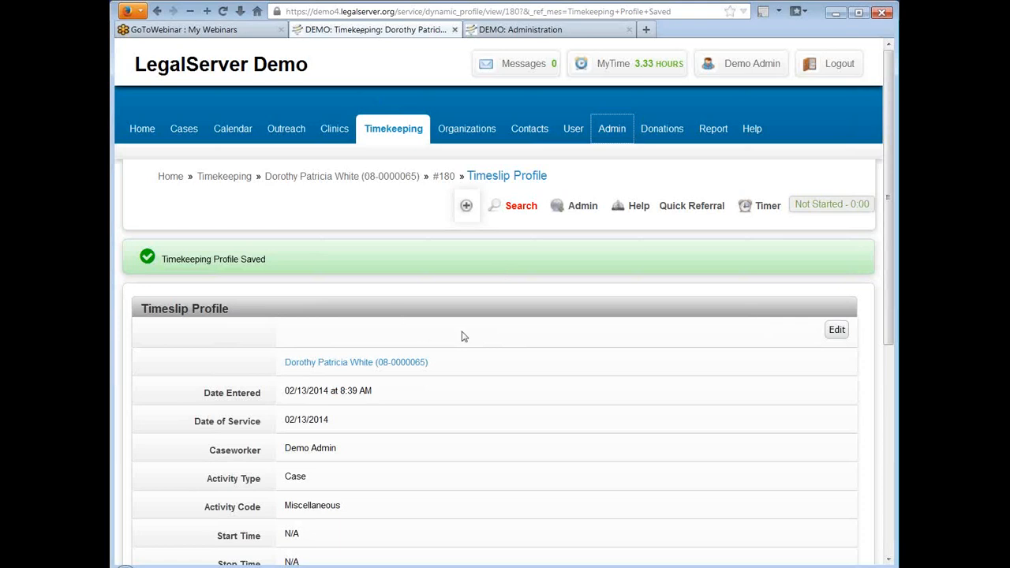
left_click(223, 12)
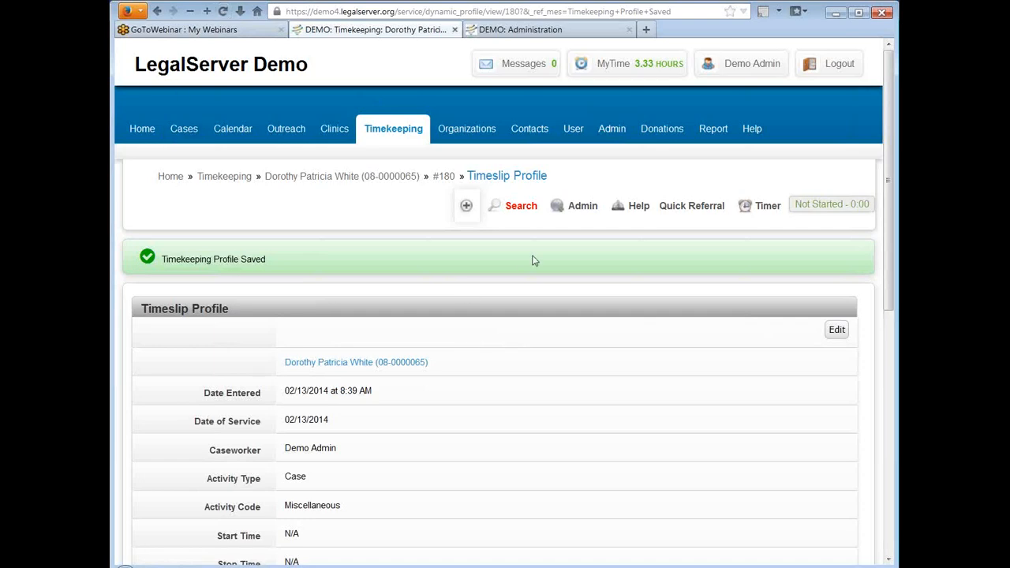
scroll(532, 261, "down", 10)
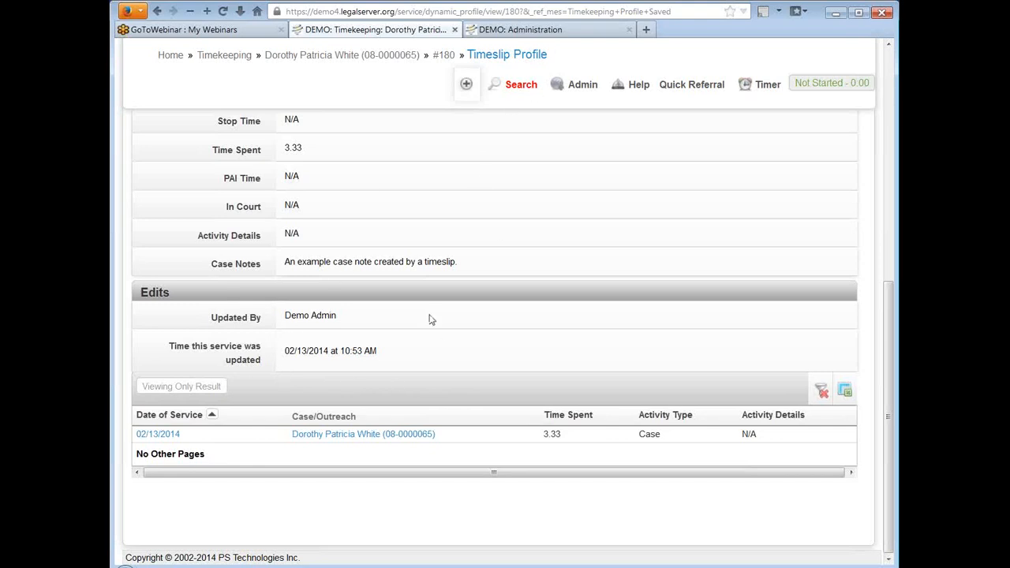
Step: Move the List View Last 5 Time Entries (forms only) to the Timeslip Profile's disabled form elements and save the profile
left_click(570, 30)
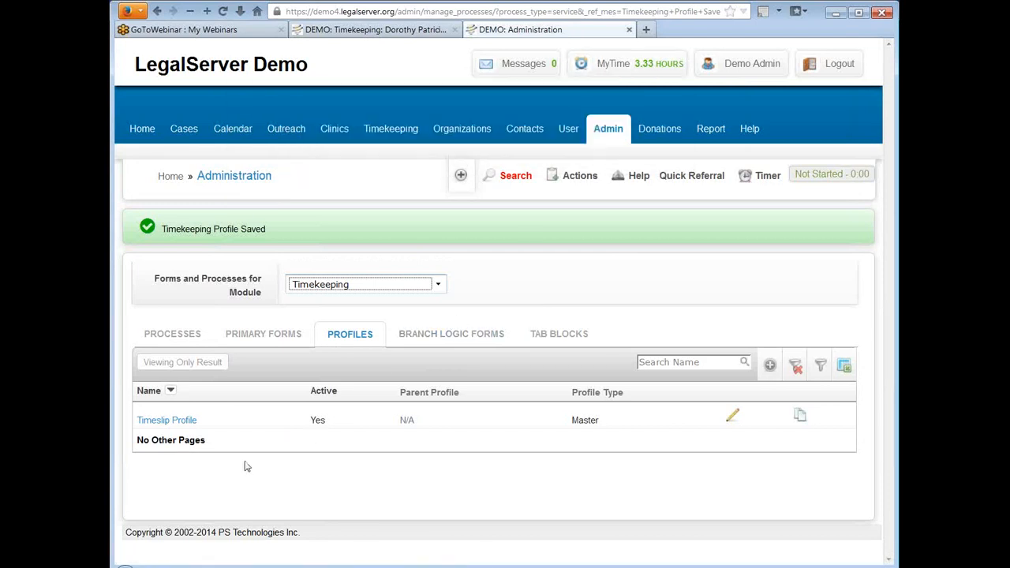
left_click(165, 423)
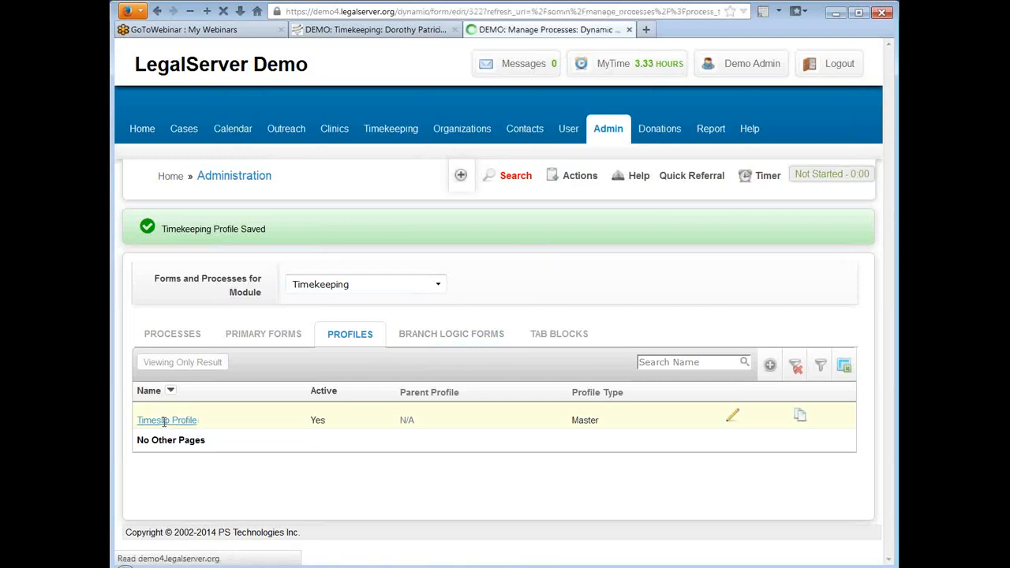
scroll(625, 311, "down", 2)
scroll(627, 308, "down", 5)
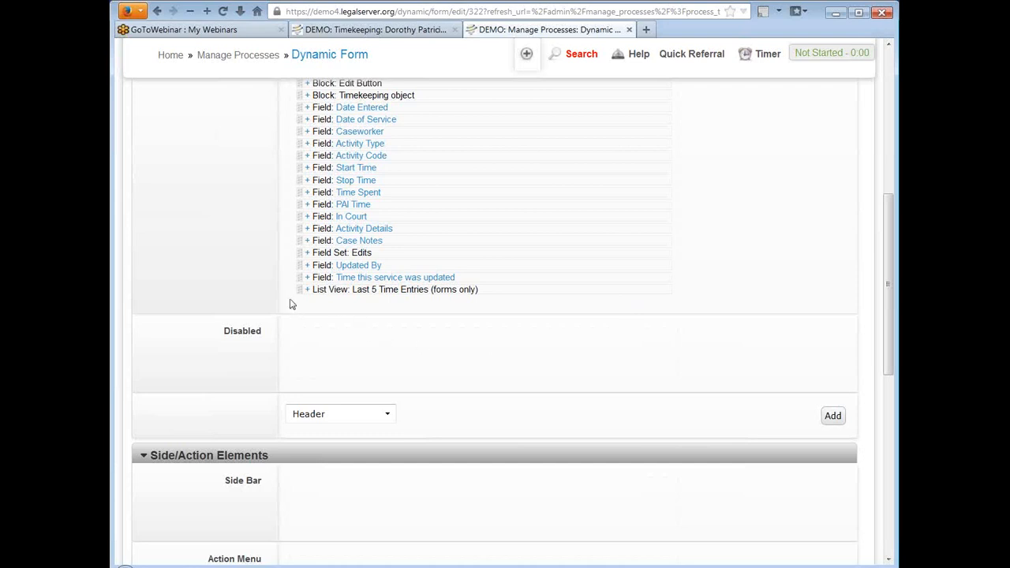
left_click_drag(296, 288, 303, 366)
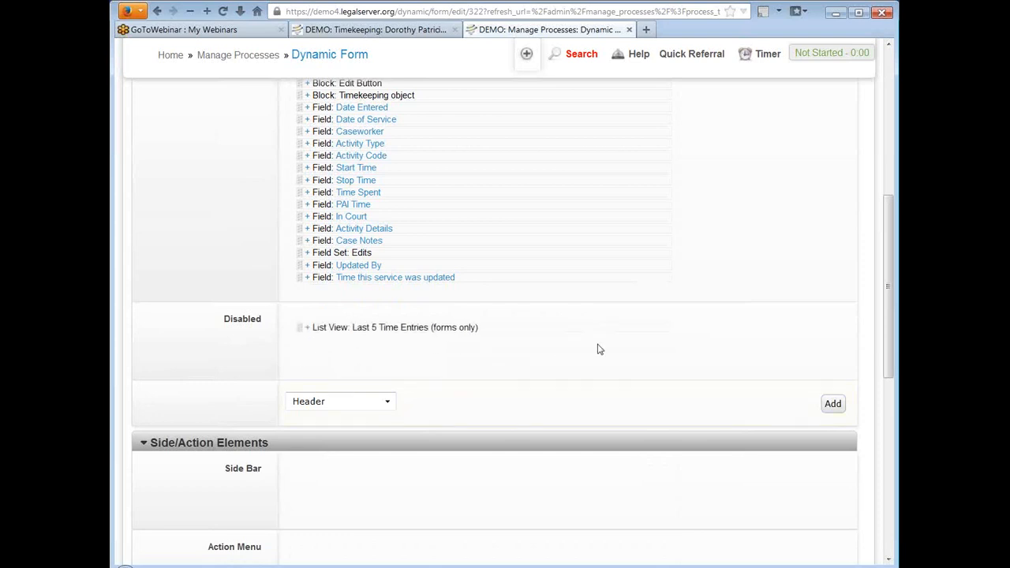
scroll(689, 272, "down", 8)
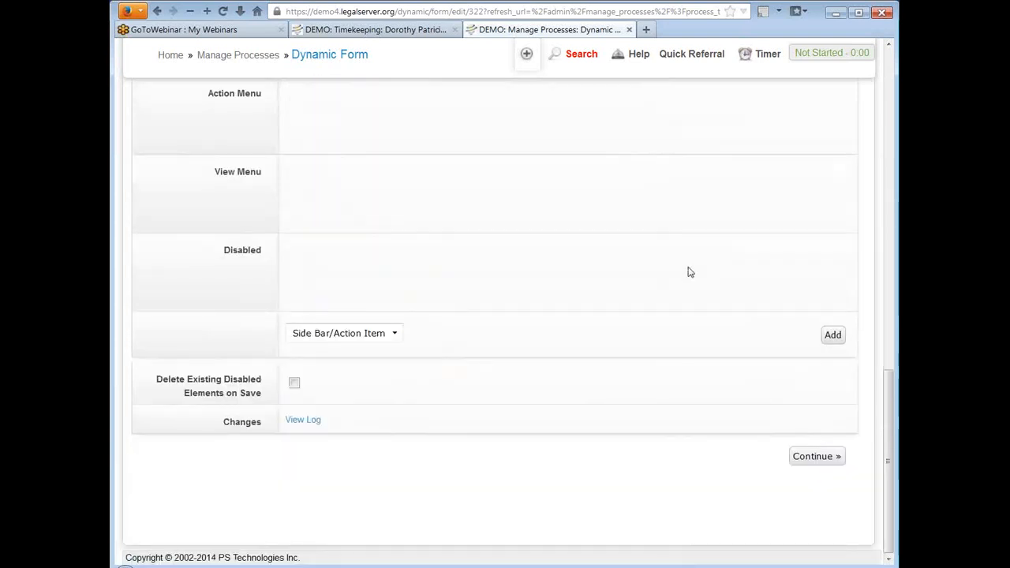
left_click(795, 459)
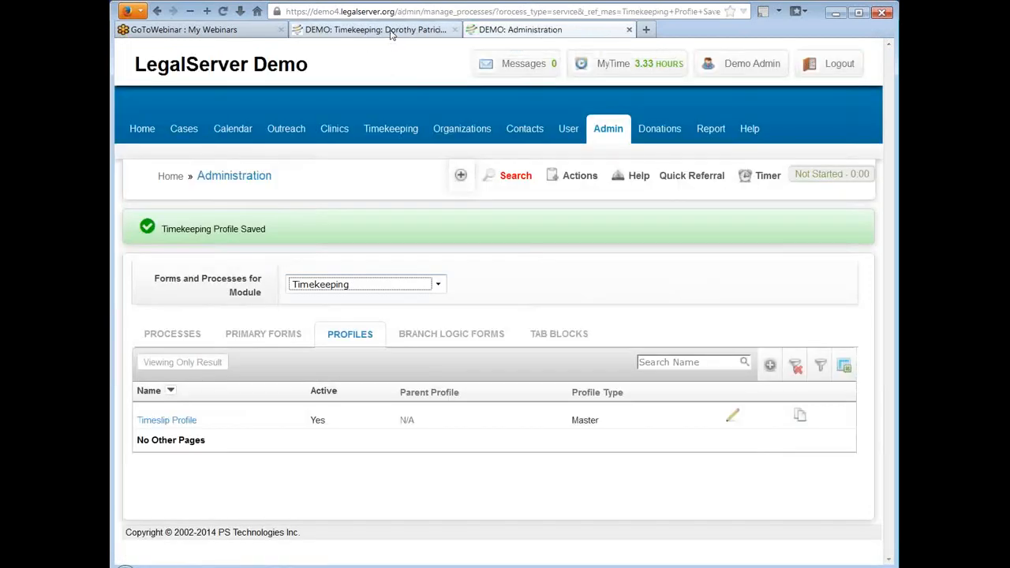
Step: Return to the timeslip record, reload it, and check the area below the Edits section for the time entries list
left_click(391, 33)
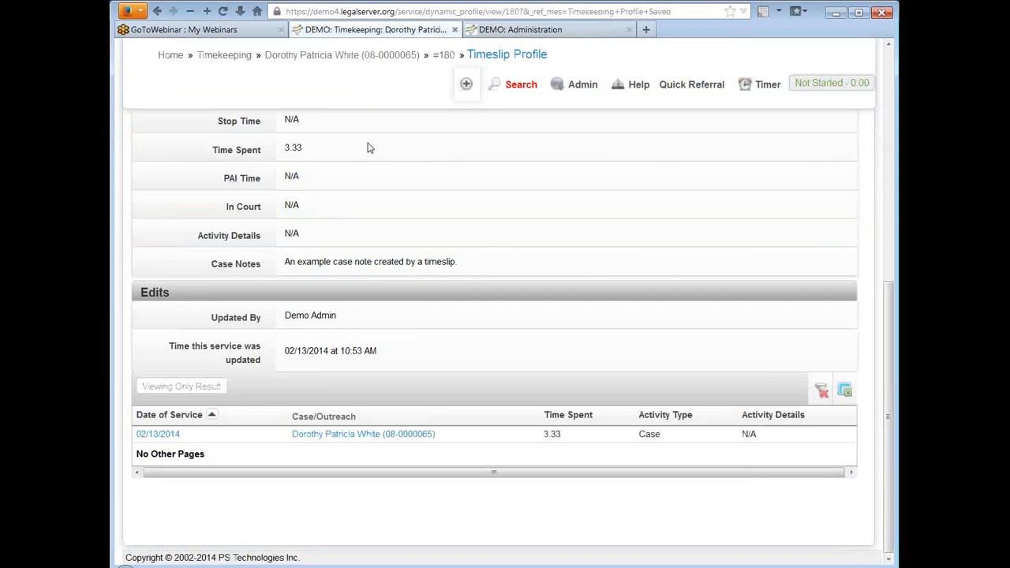
left_click(222, 12)
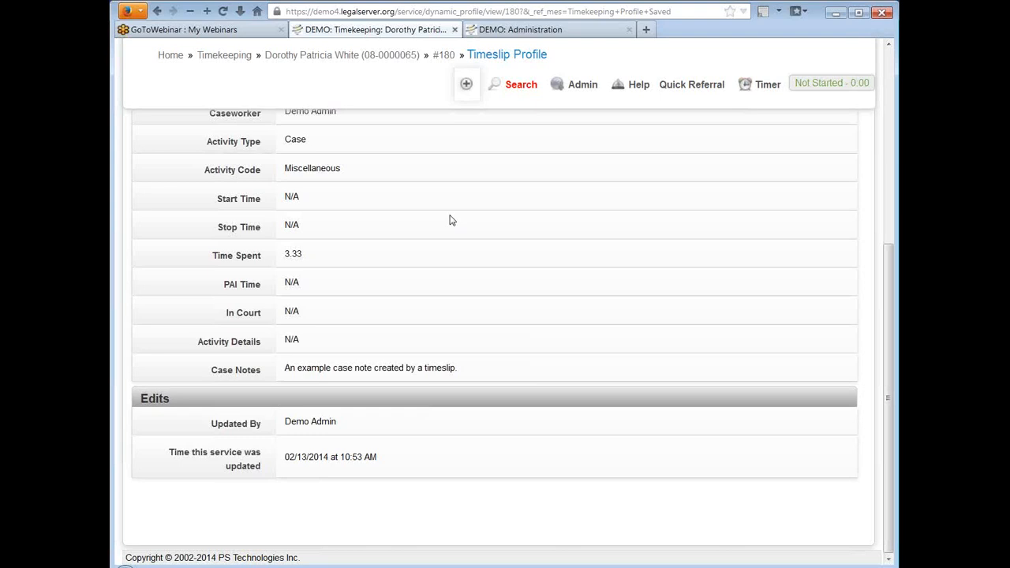
scroll(423, 277, "up", 8)
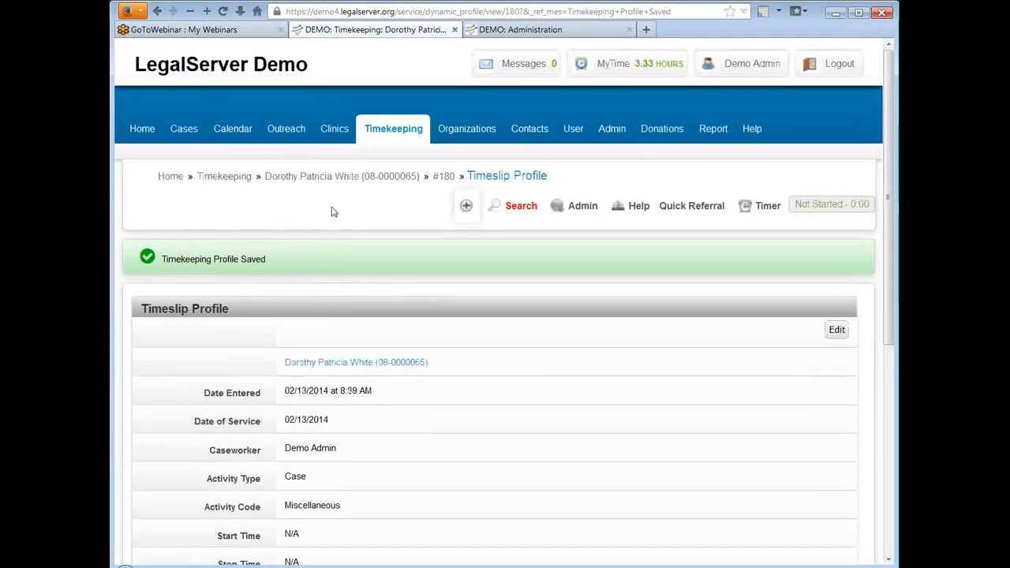
Step: Open the first case in the Cases list to view its Main Profile
left_click(179, 131)
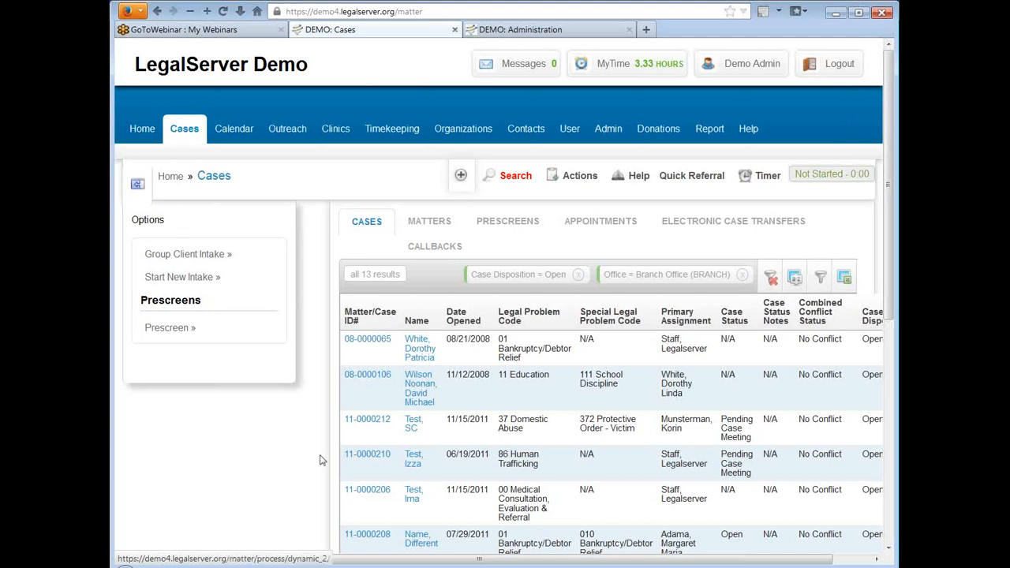
left_click(371, 341)
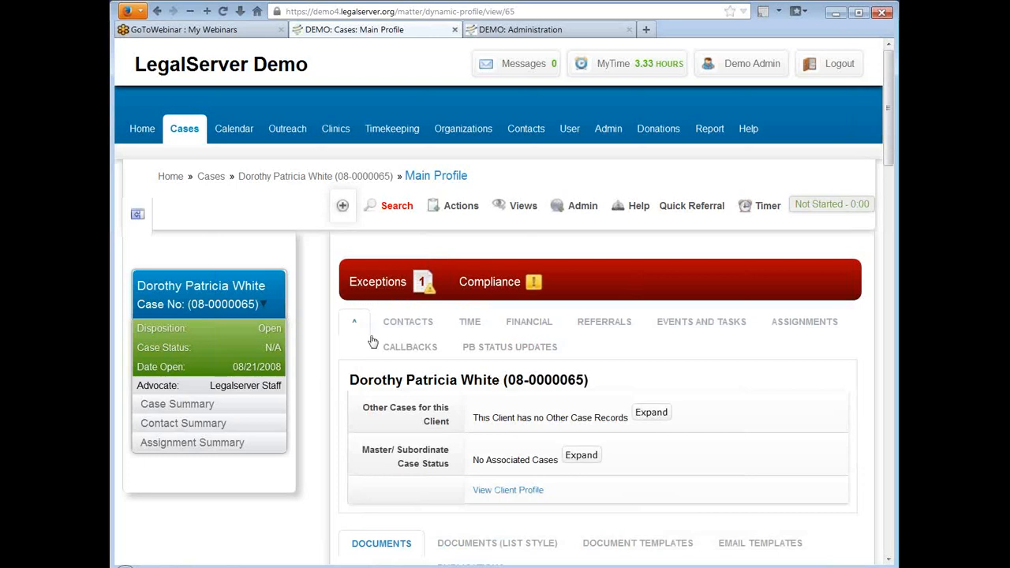
mouse_move(476, 183)
left_mouse_down()
mouse_move(440, 177)
mouse_move(474, 177)
left_mouse_up()
scroll(309, 253, "down", 2)
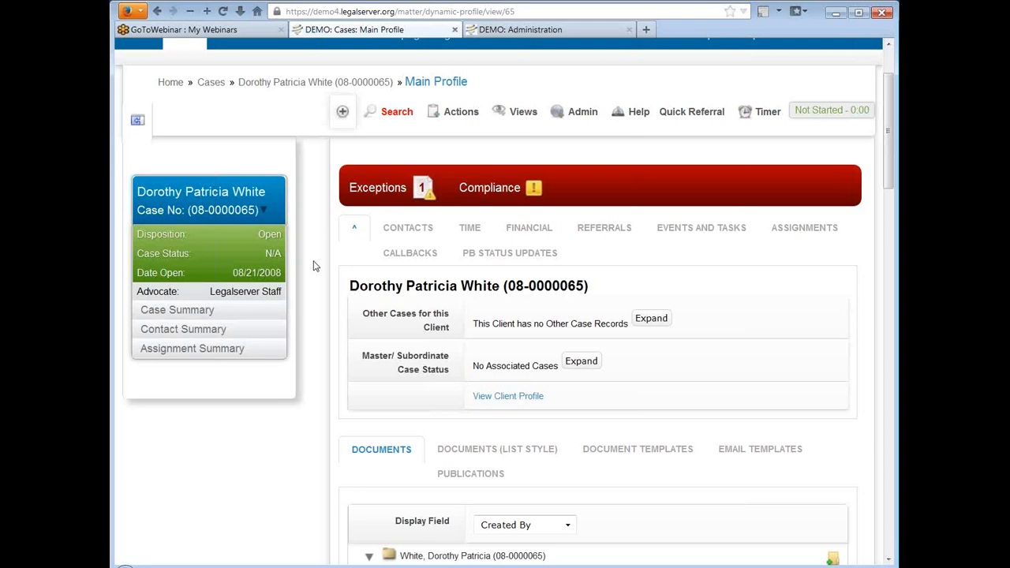
Step: View the case's contacts and its time entries in the upper tab block of the Main Profile
left_click(466, 114)
left_click(406, 233)
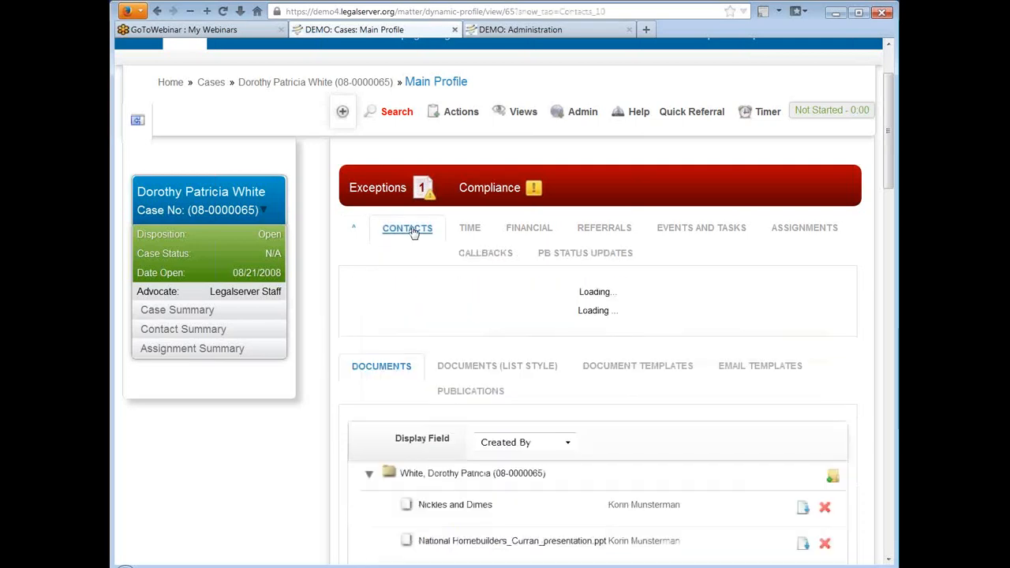
left_click(469, 230)
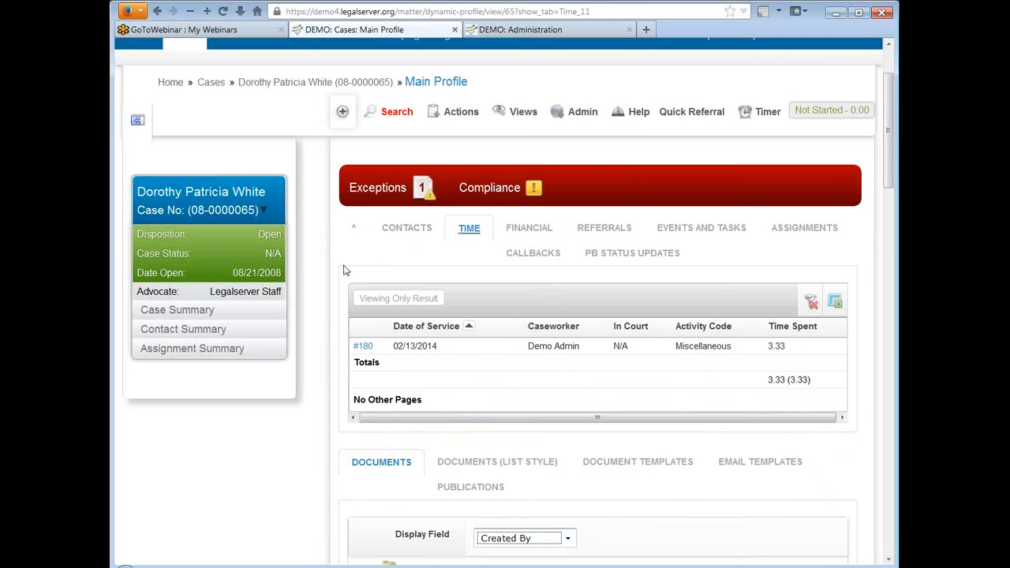
Step: Examine the remaining tab blocks of the case's Main Profile, from Documents and Client through to Case Notes
scroll(318, 245, "down", 5)
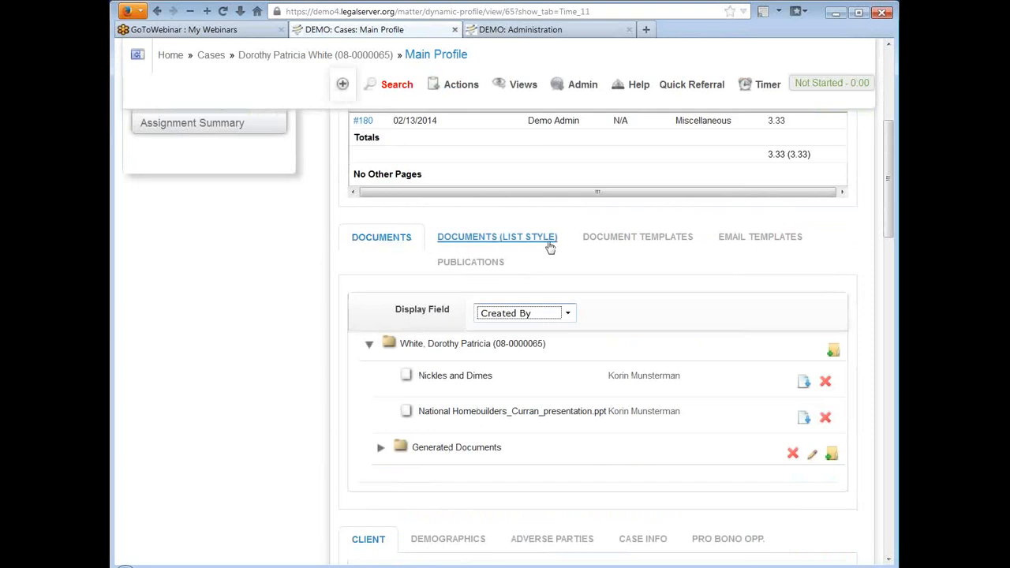
scroll(245, 259, "down", 2)
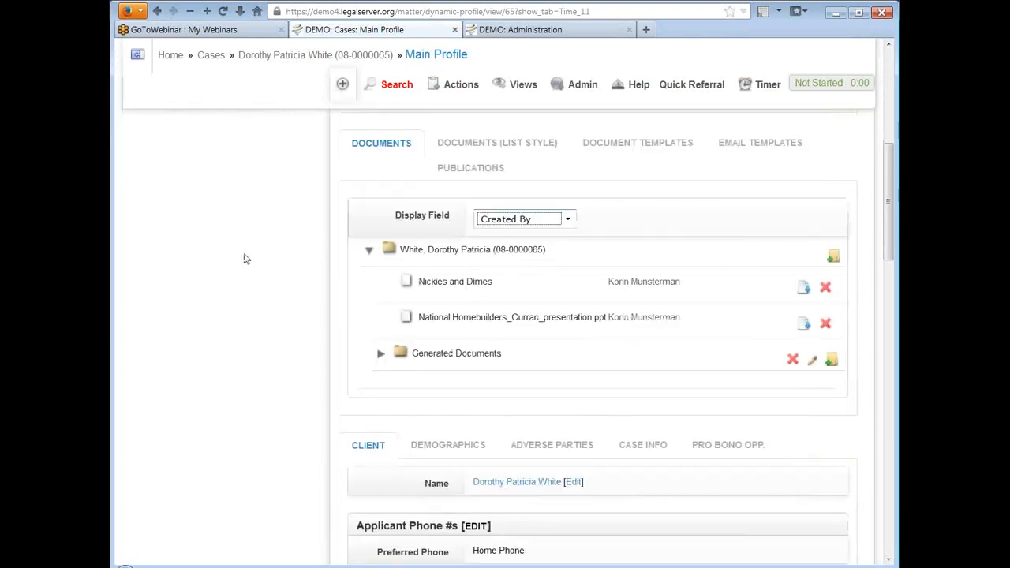
scroll(246, 260, "down", 4)
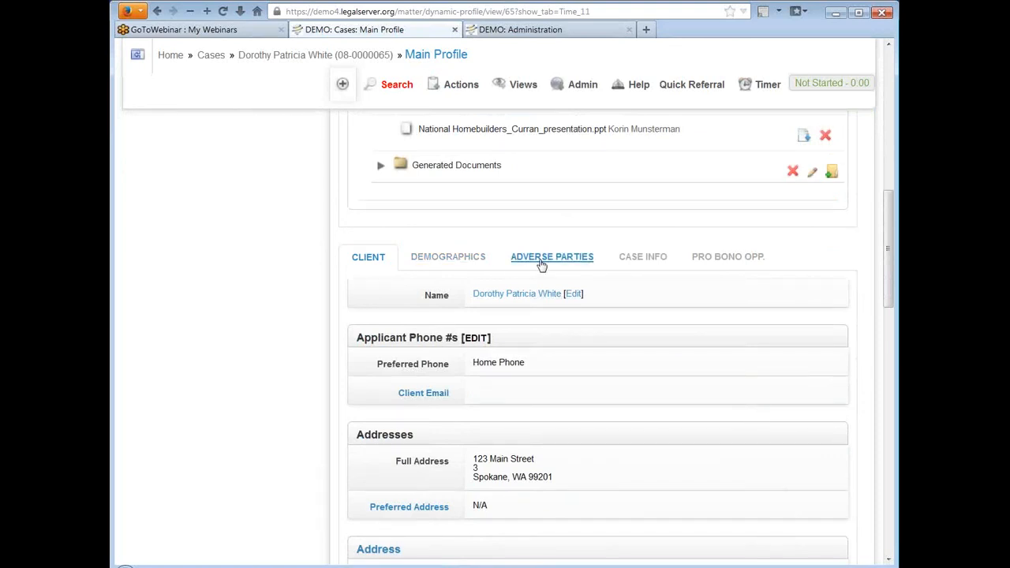
scroll(298, 271, "down", 8)
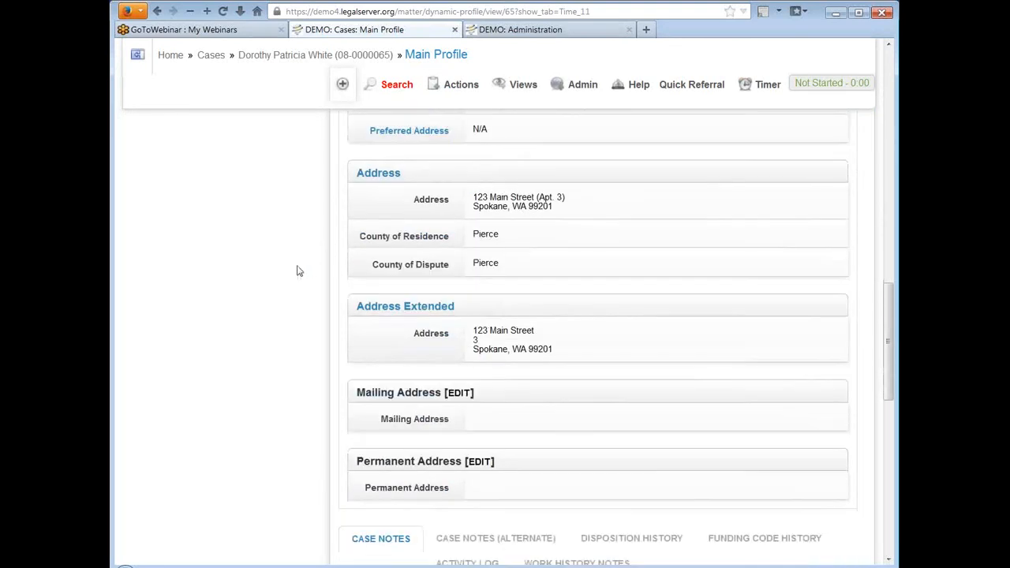
scroll(298, 271, "down", 6)
scroll(297, 271, "down", 2)
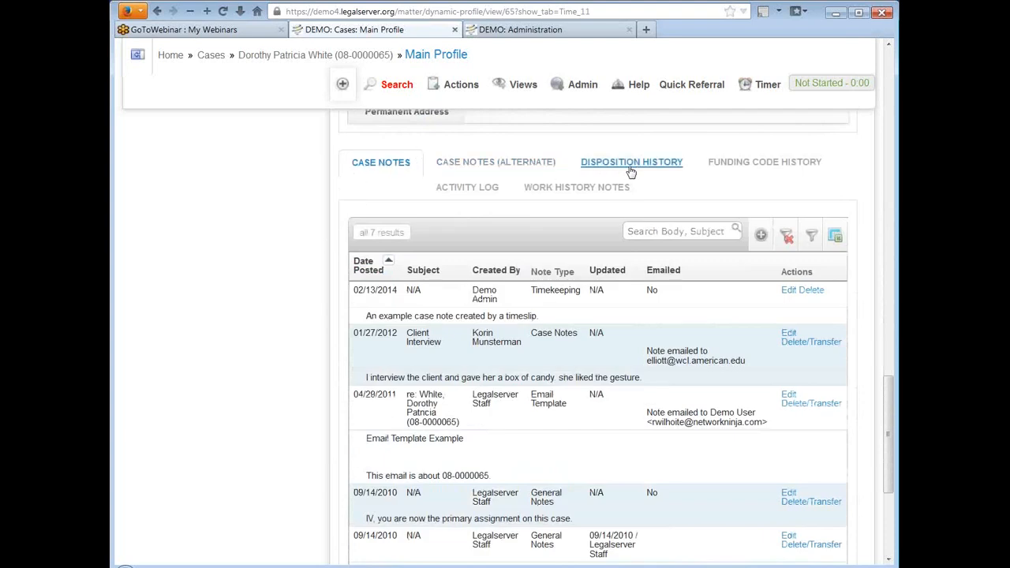
scroll(315, 215, "down", 5)
scroll(316, 215, "up", 2)
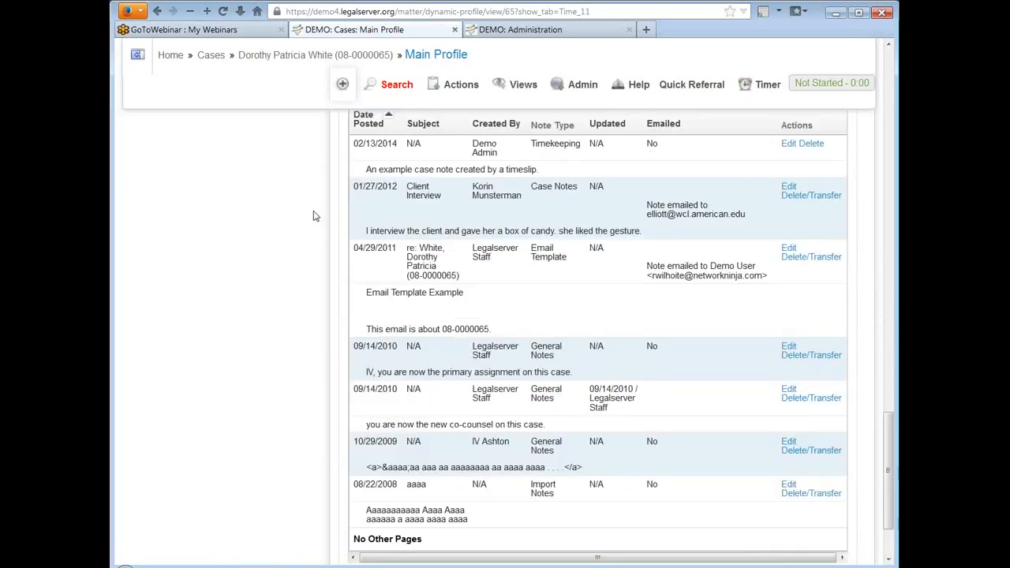
scroll(314, 216, "up", 10)
scroll(314, 215, "up", 15)
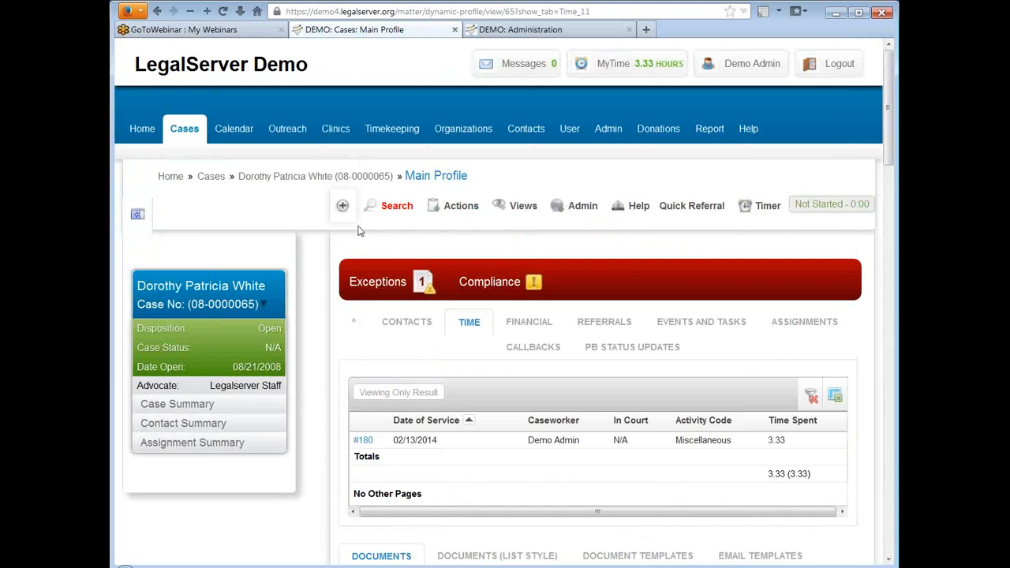
Step: Open the case's Main Profile for editing and review its name, permissions and enabled form elements
mouse_move(587, 214)
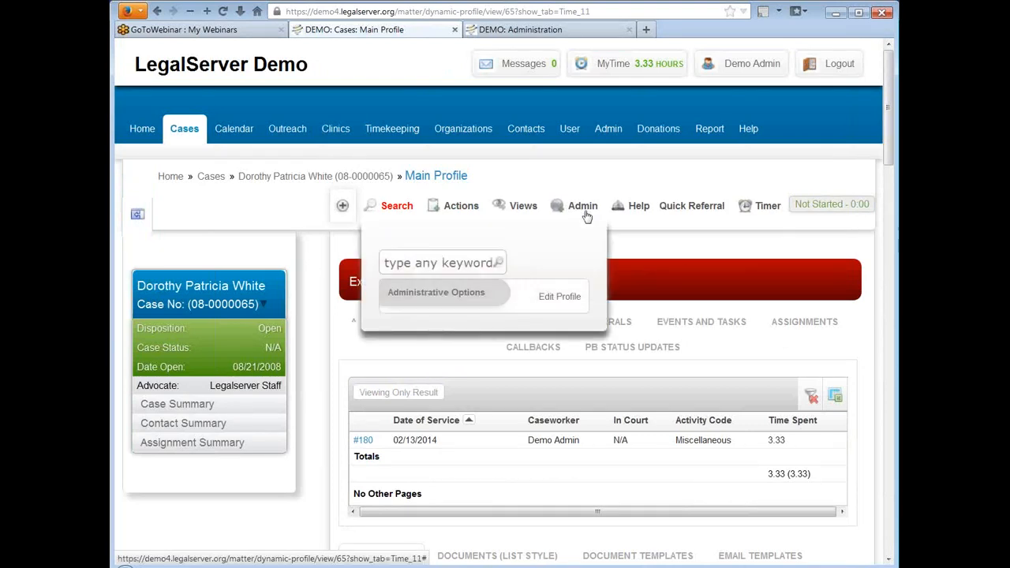
left_click(578, 299)
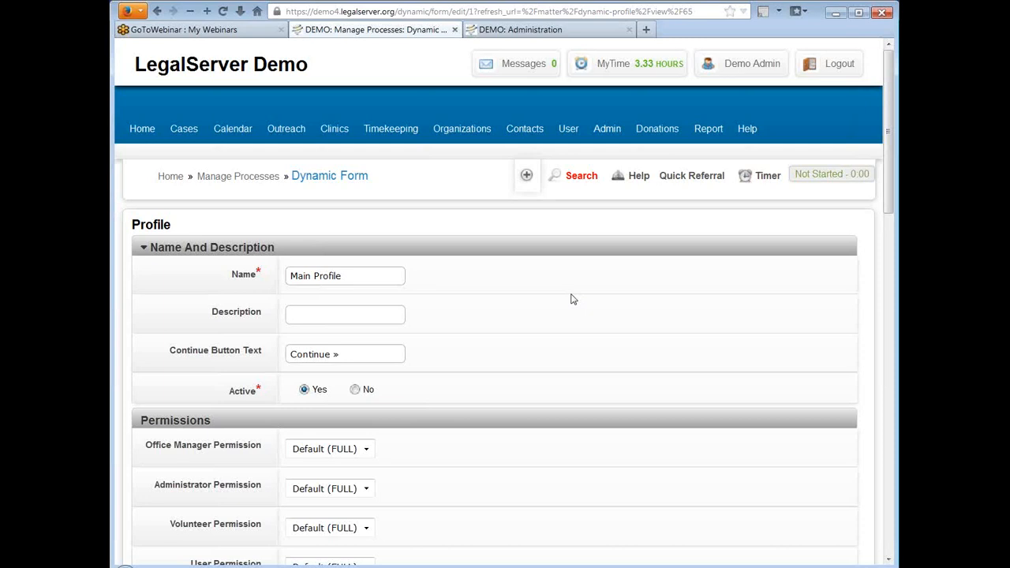
scroll(484, 226, "down", 2)
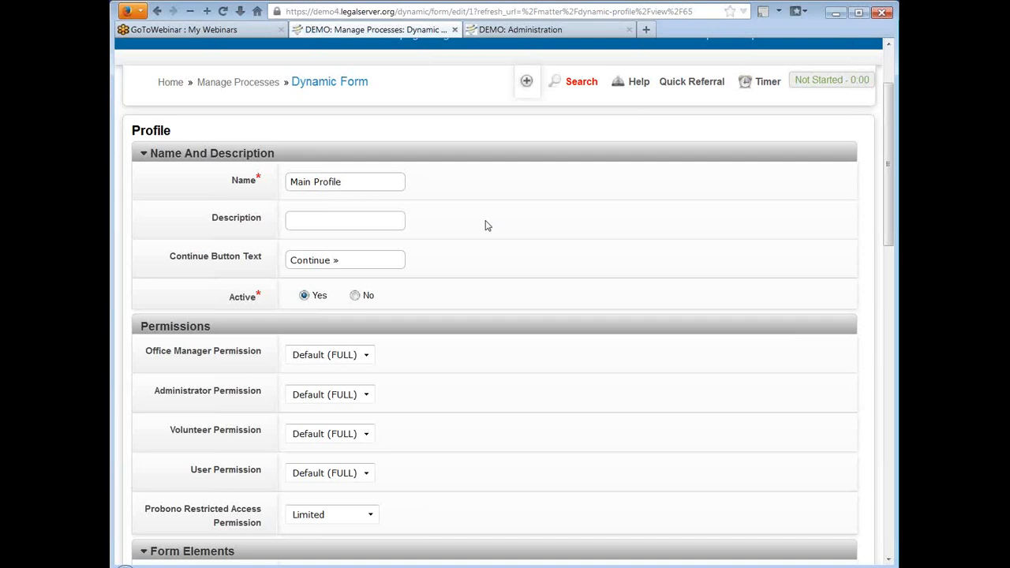
scroll(488, 225, "down", 3)
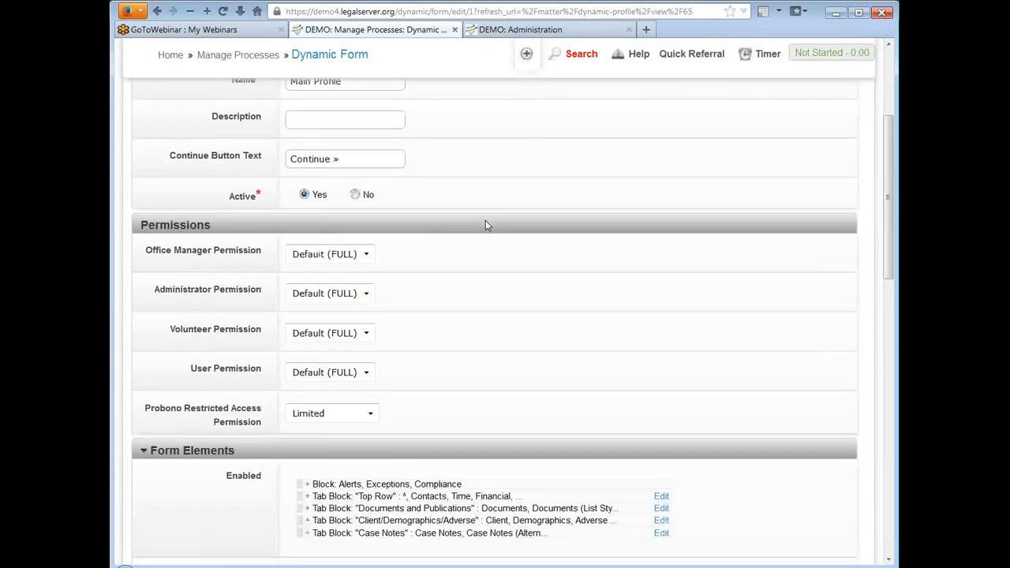
scroll(485, 226, "up", 3)
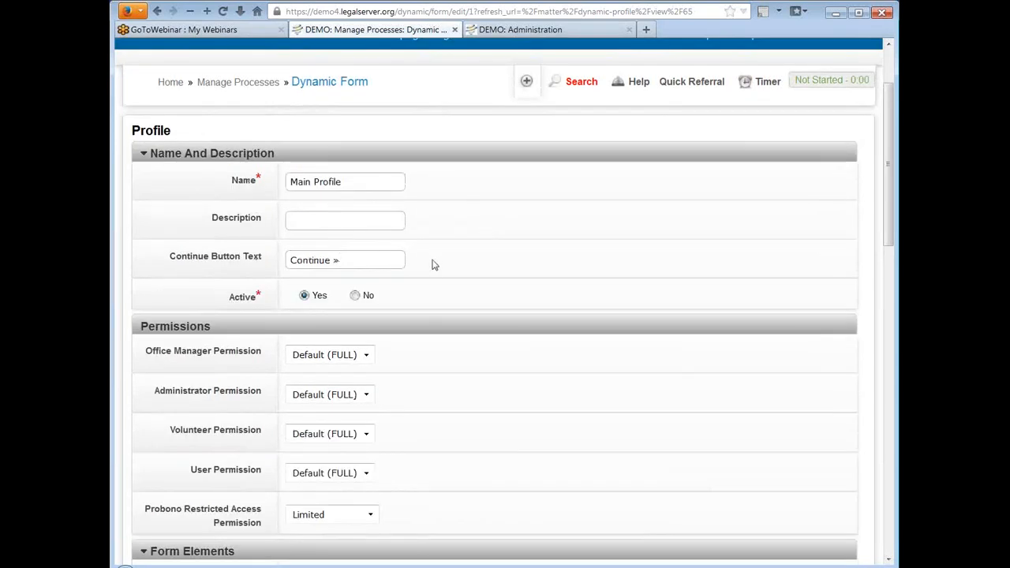
Step: Clear the Main Profile's continue button text and look over its permission settings and form elements
left_click(368, 260)
key("ctrl+a")
key("BackSpace")
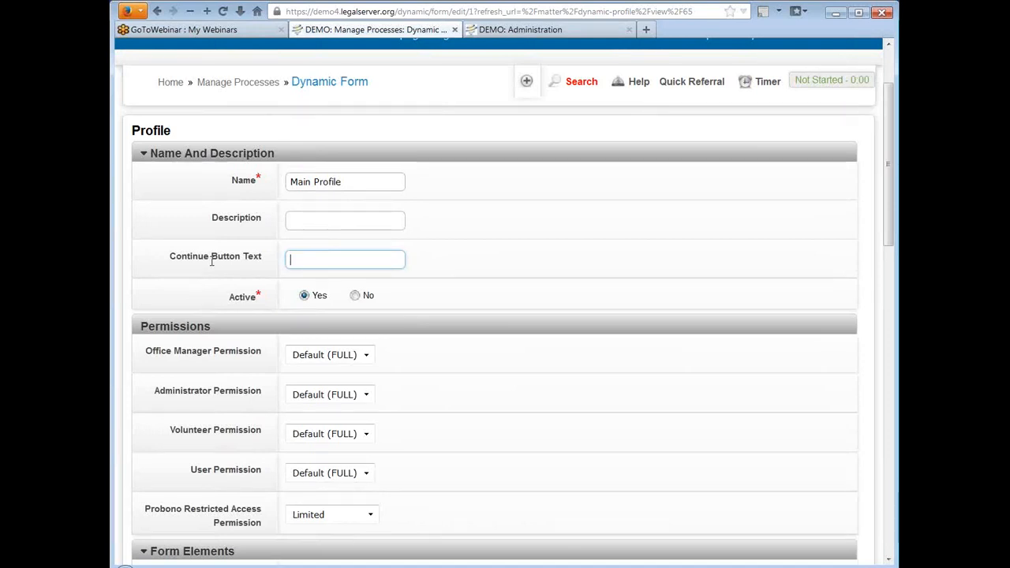
left_click(614, 230)
scroll(657, 300, "down", 2)
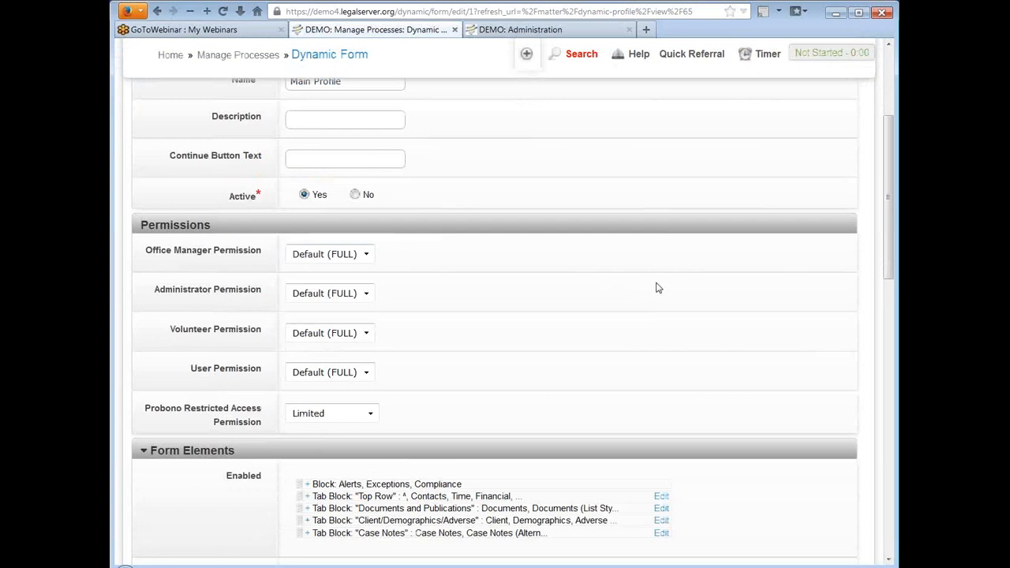
scroll(600, 267, "up", 2)
scroll(521, 243, "down", 2)
scroll(521, 242, "down", 2)
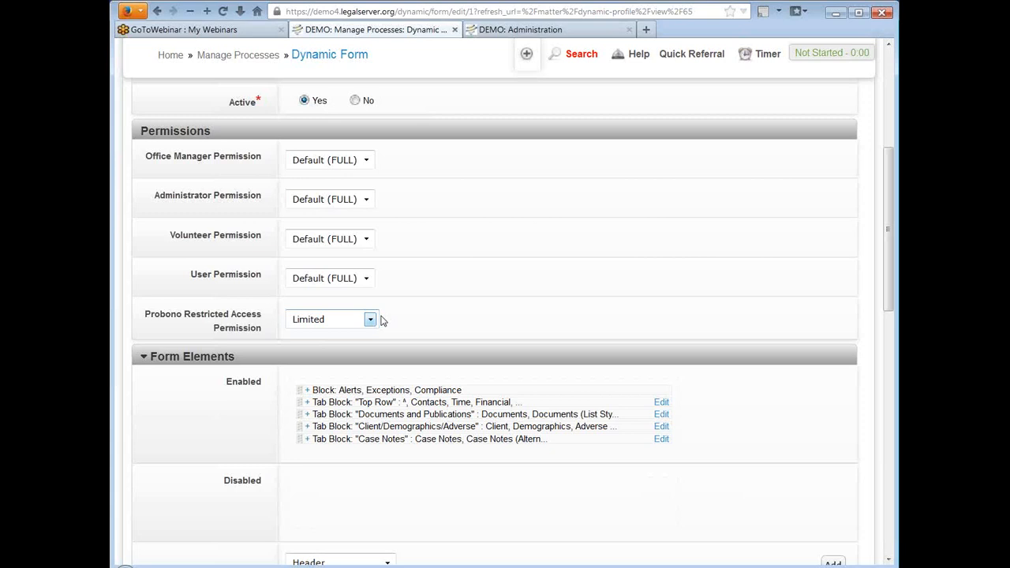
Step: Open the Main Profile's Top Row tab block for editing and review its name, description and general settings
scroll(642, 210, "down", 2)
scroll(643, 210, "down", 2)
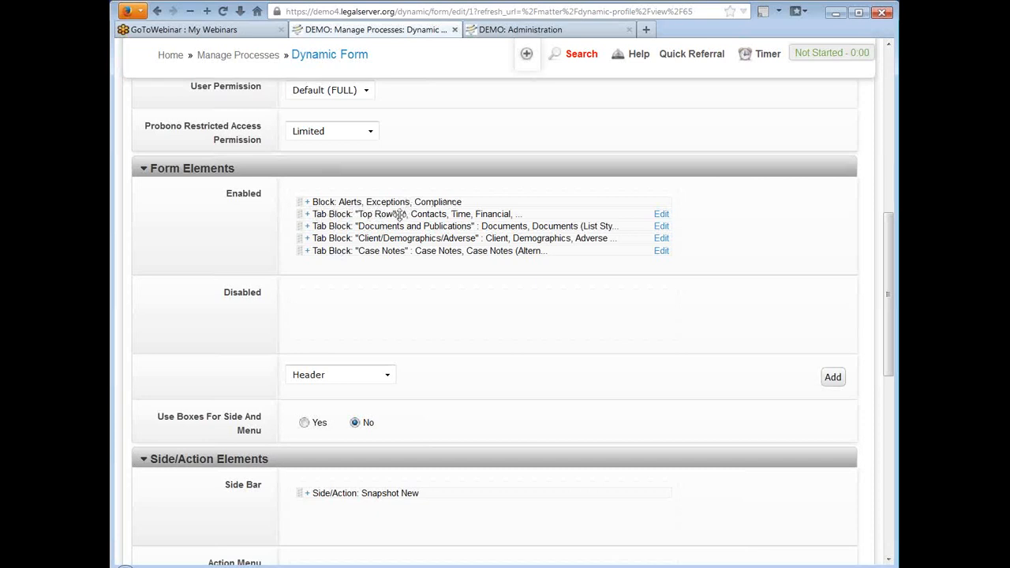
left_click(661, 214)
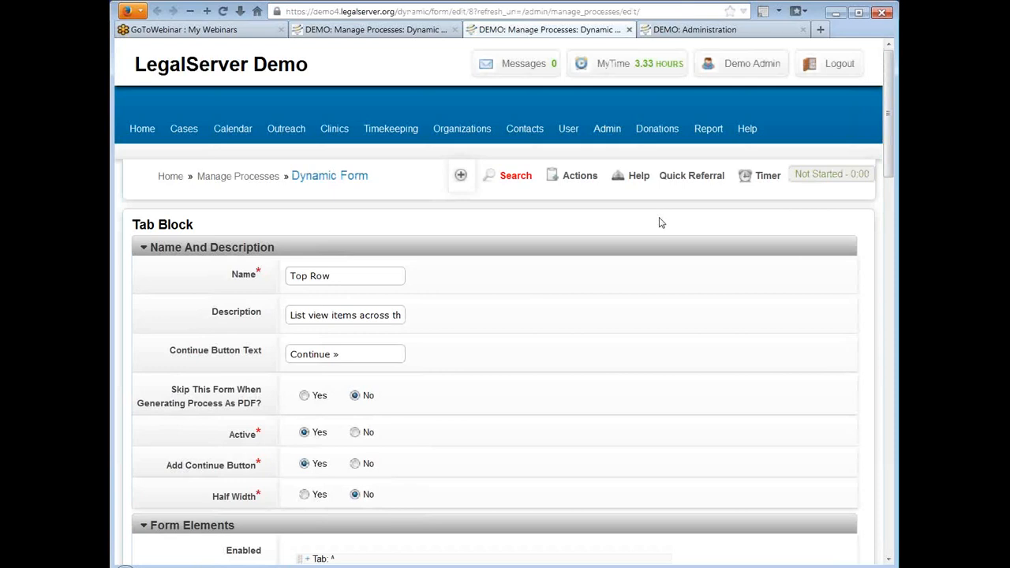
scroll(497, 265, "down", 2)
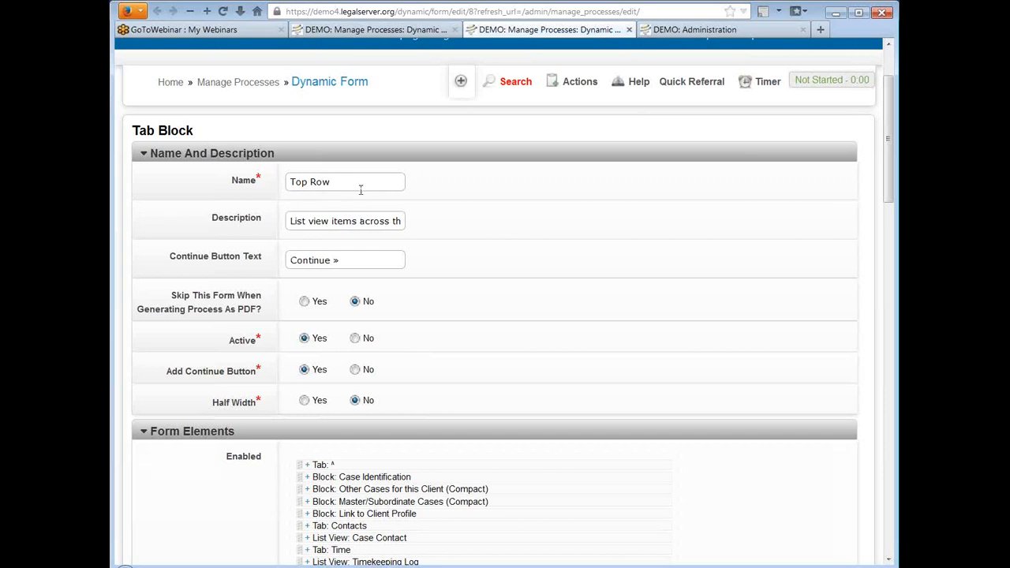
scroll(618, 197, "down", 2)
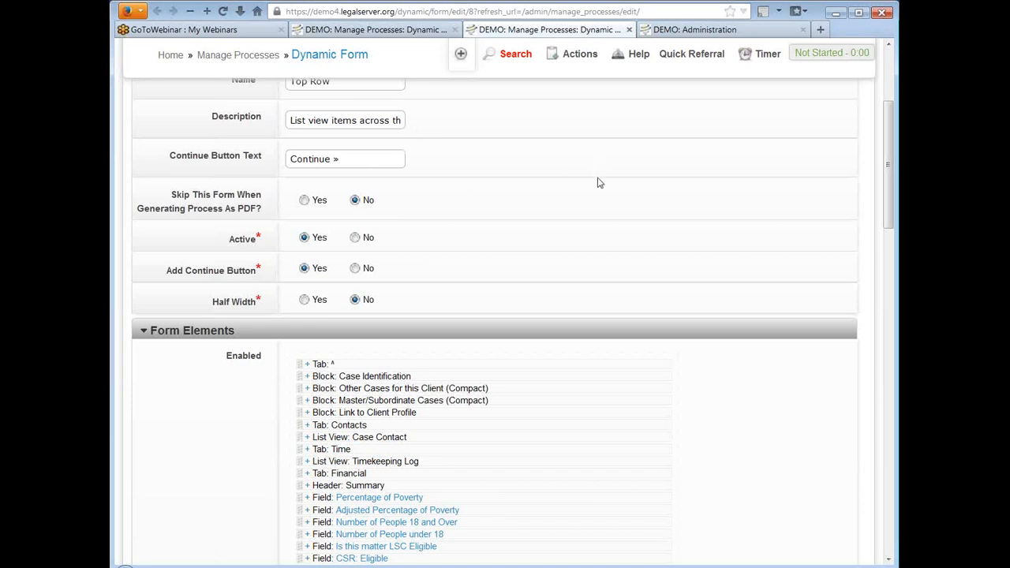
scroll(598, 183, "up", 3)
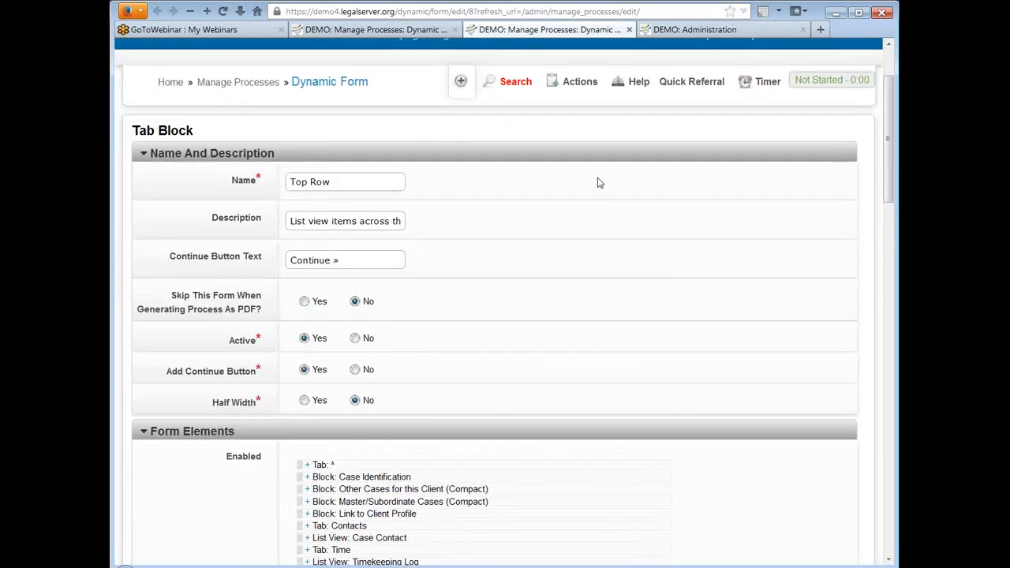
scroll(599, 183, "down", 3)
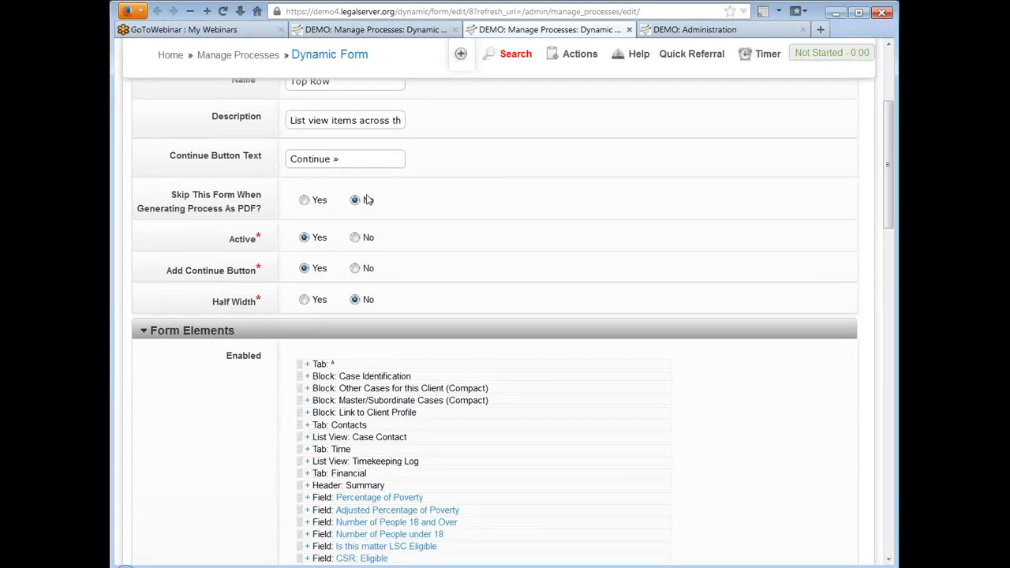
Step: Inspect the text and help settings of the Contacts tab element in the enabled form elements
scroll(649, 195, "down", 2)
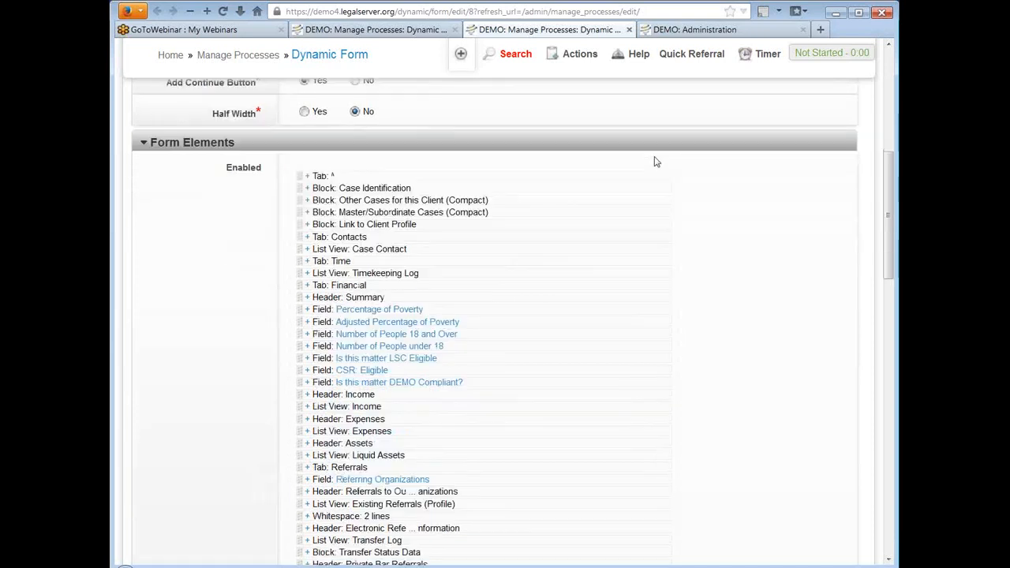
scroll(654, 163, "down", 2)
scroll(651, 218, "down", 2)
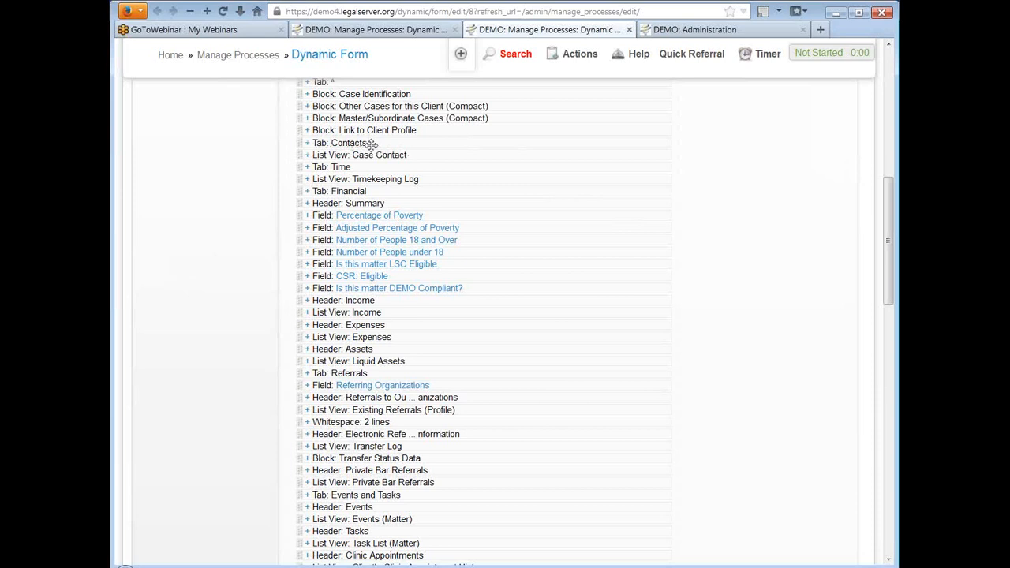
left_click(308, 143)
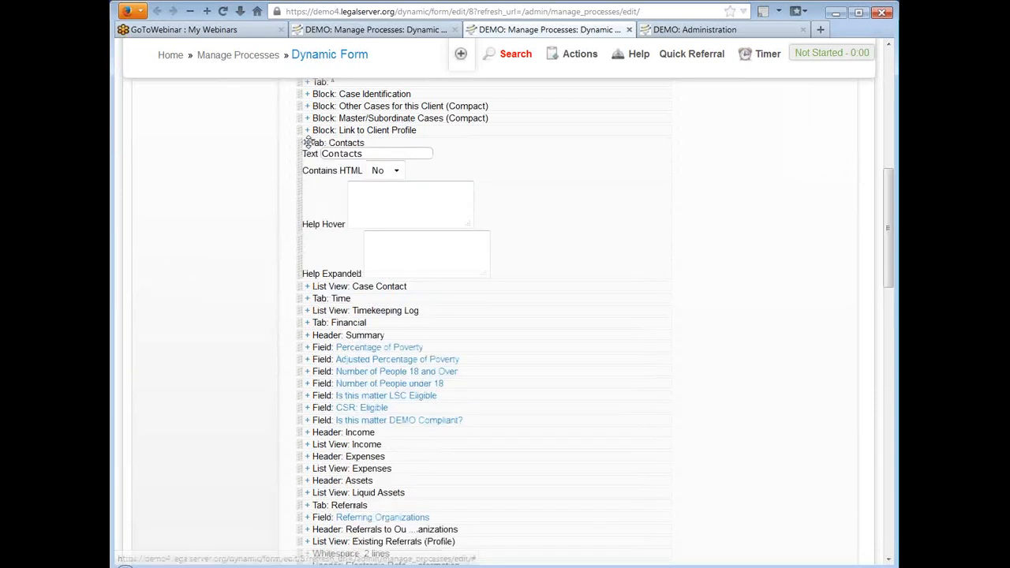
left_click(422, 152)
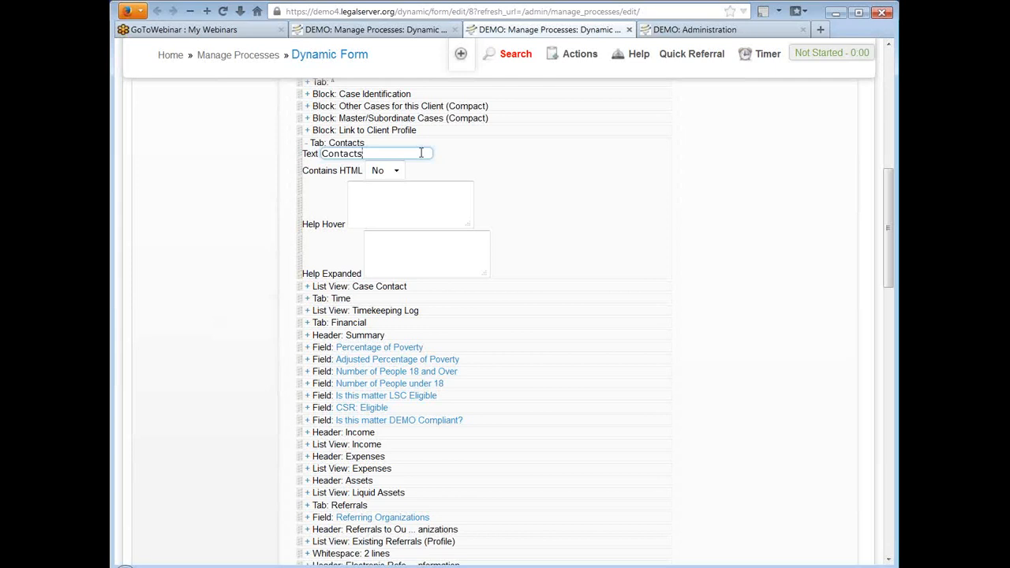
left_click(307, 144)
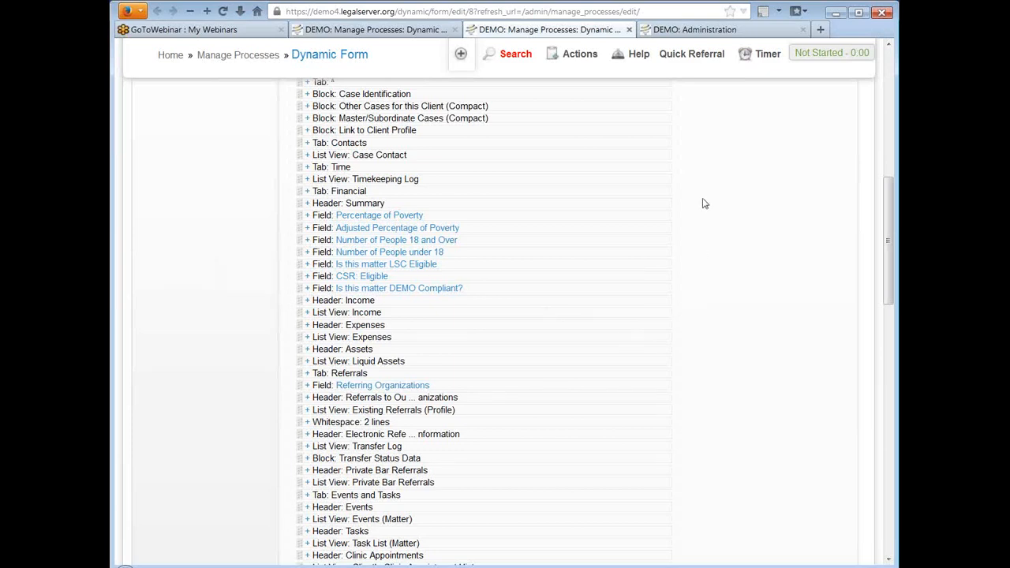
Step: Try making the Percentage of Poverty field editable for the Open and Pending dispositions, and clear both options again
scroll(703, 201, "down", 4)
scroll(705, 201, "down", 2)
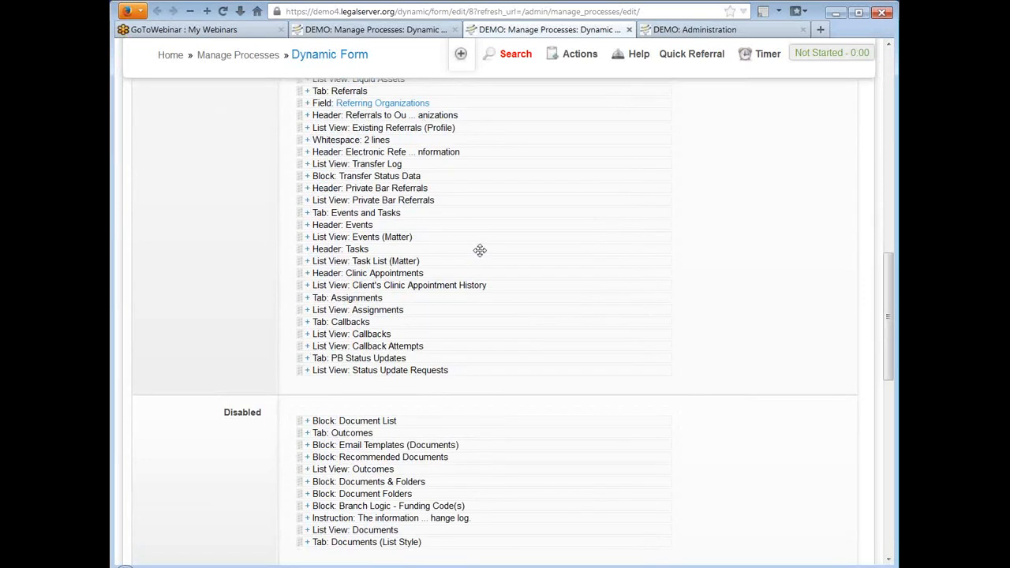
scroll(705, 156, "up", 2)
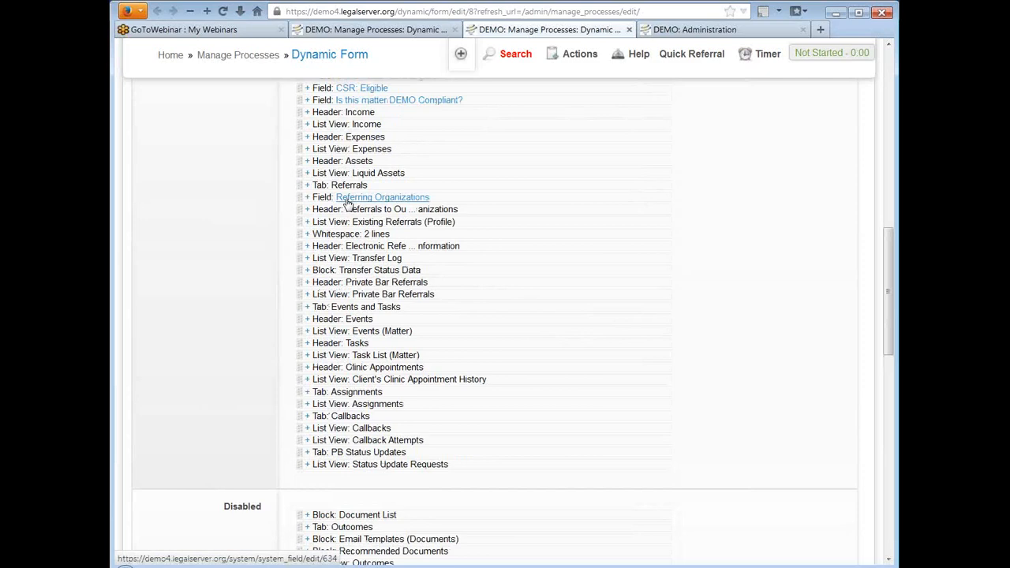
scroll(721, 212, "up", 5)
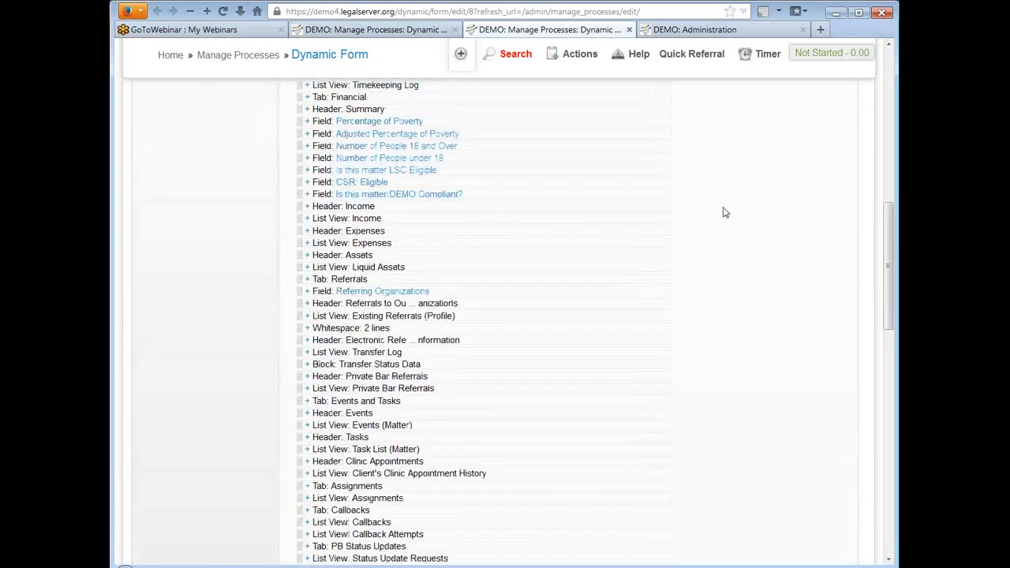
scroll(726, 212, "up", 2)
scroll(726, 212, "down", 2)
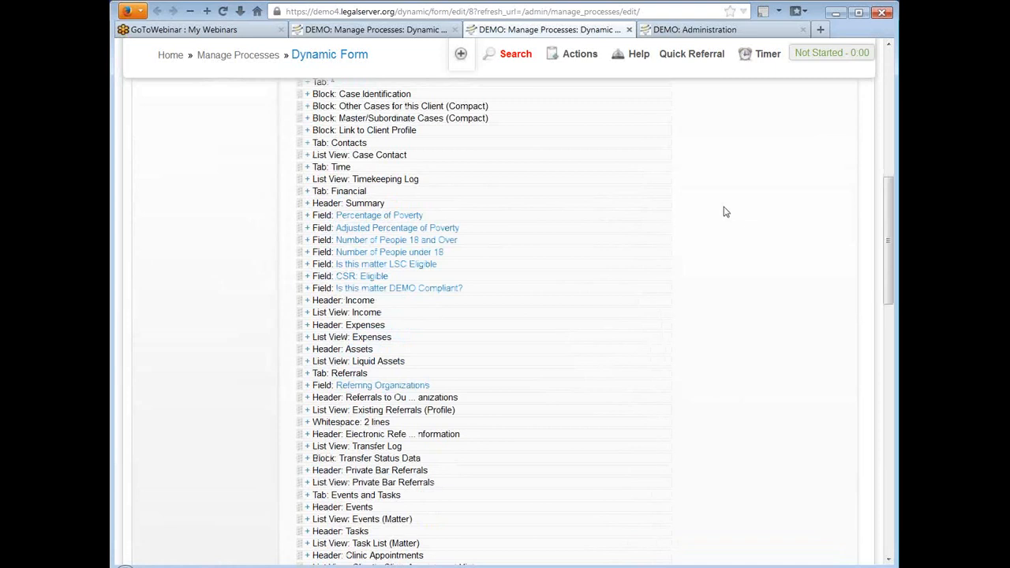
left_click(308, 218)
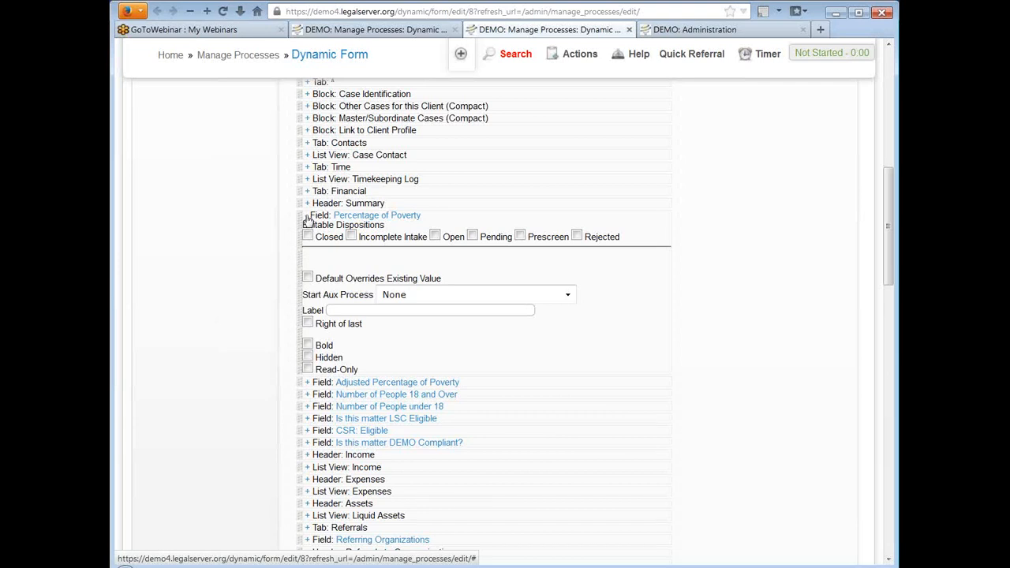
left_click(435, 236)
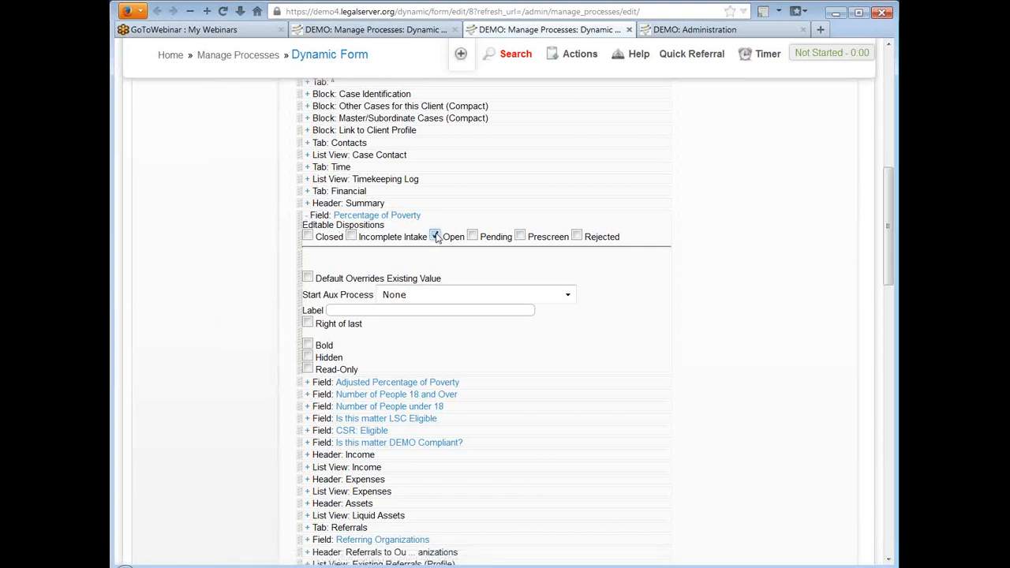
left_click(472, 236)
left_click(435, 237)
left_click(472, 235)
left_click(307, 217)
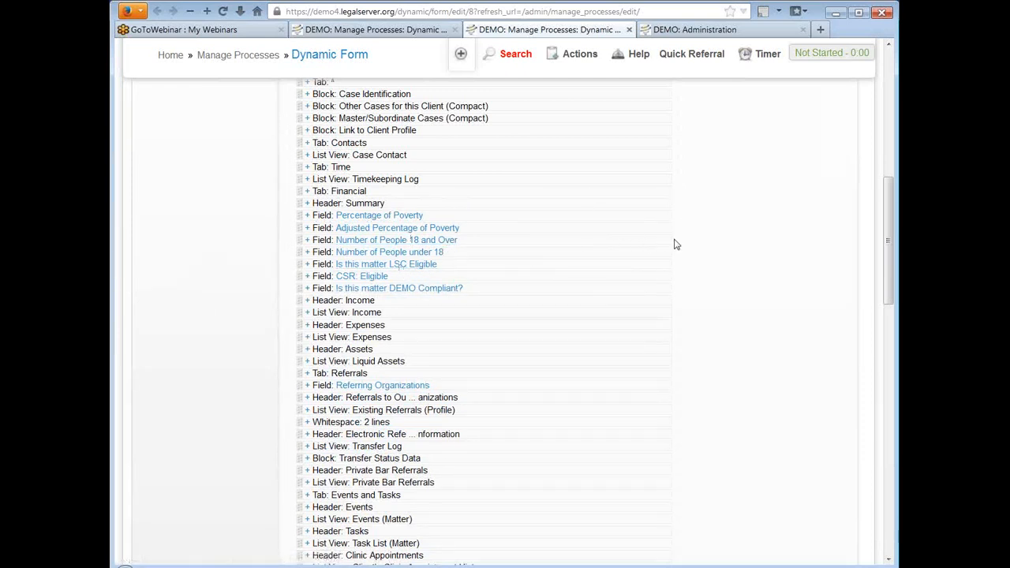
Step: Inspect the editable dispositions and display options of the Referring Organizations field
scroll(687, 241, "down", 2)
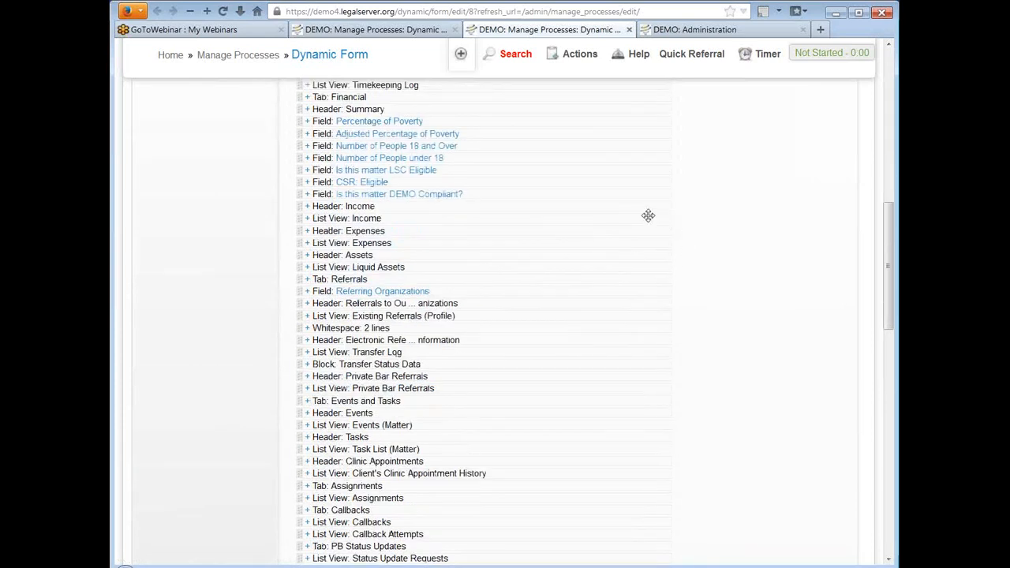
left_click(307, 291)
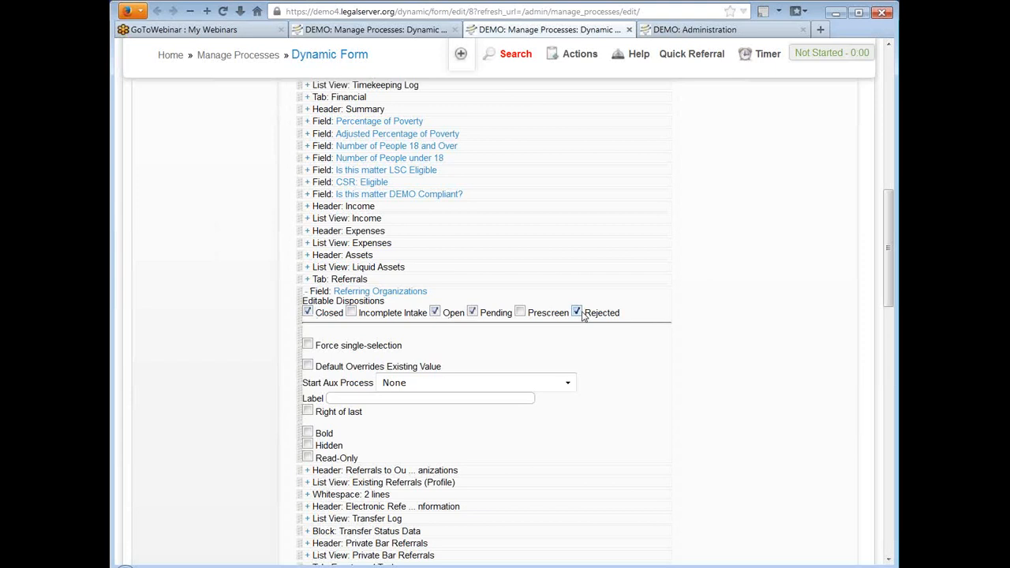
left_click(308, 292)
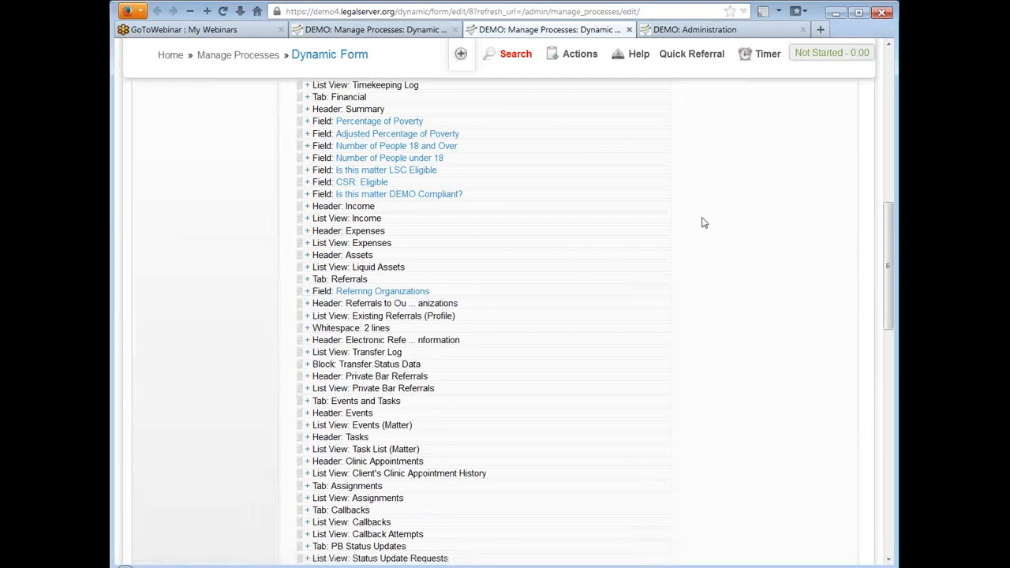
Step: Inspect the Transfer Status Data block's settings and the auxiliary processes available to start from it
scroll(704, 223, "down", 2)
scroll(704, 223, "up", 2)
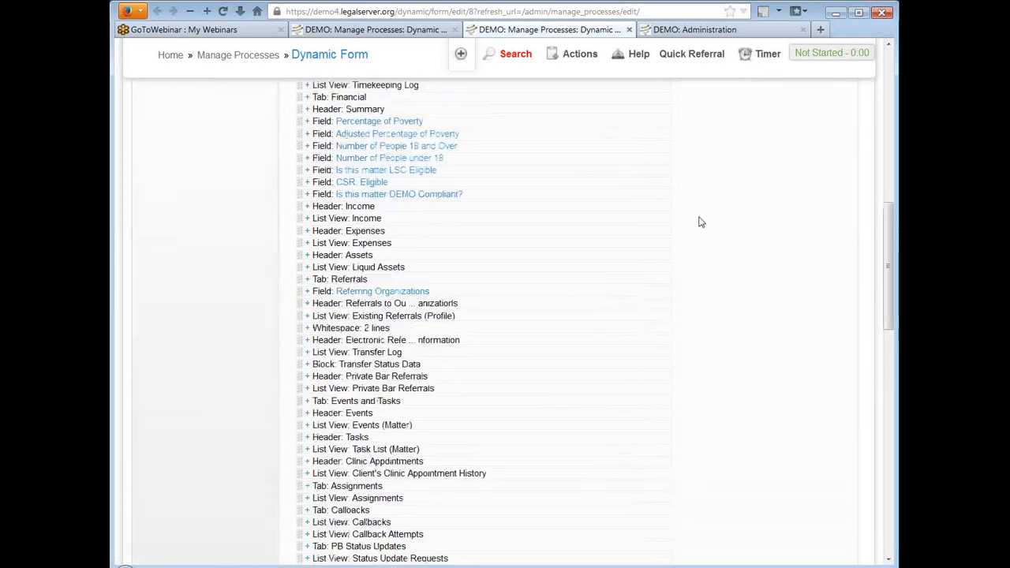
scroll(703, 222, "up", 3)
scroll(702, 223, "down", 2)
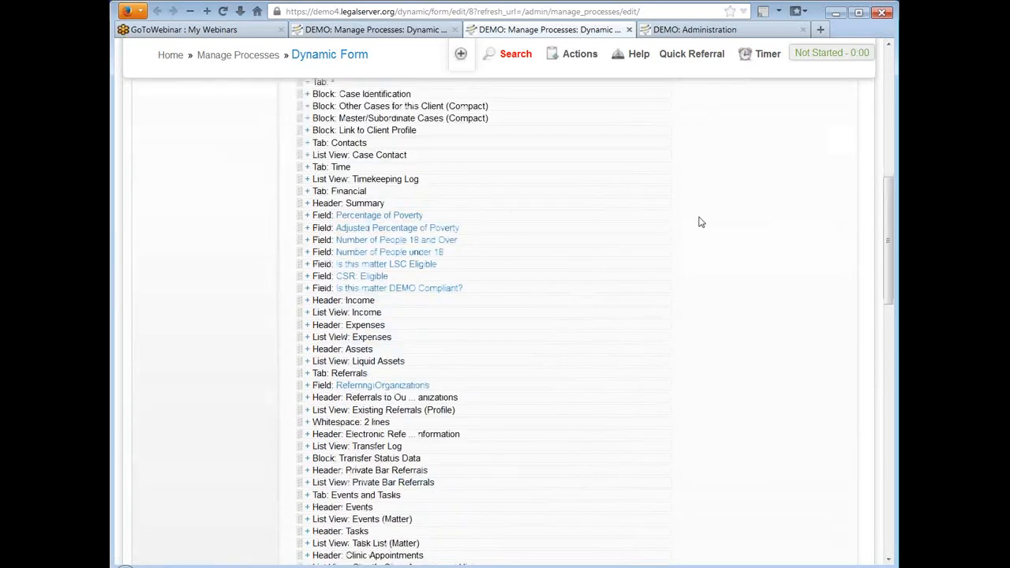
scroll(702, 223, "down", 6)
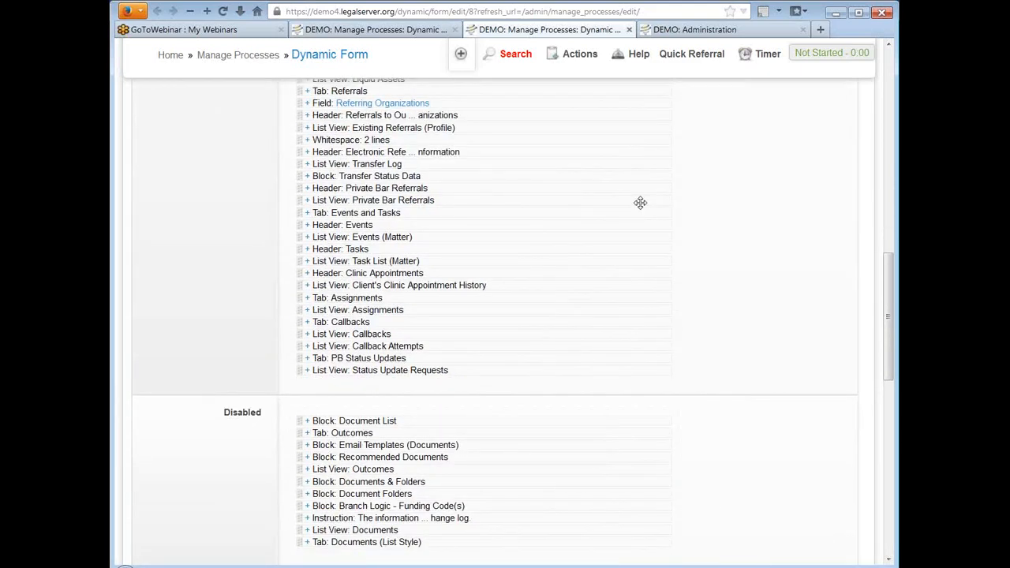
left_click(307, 176)
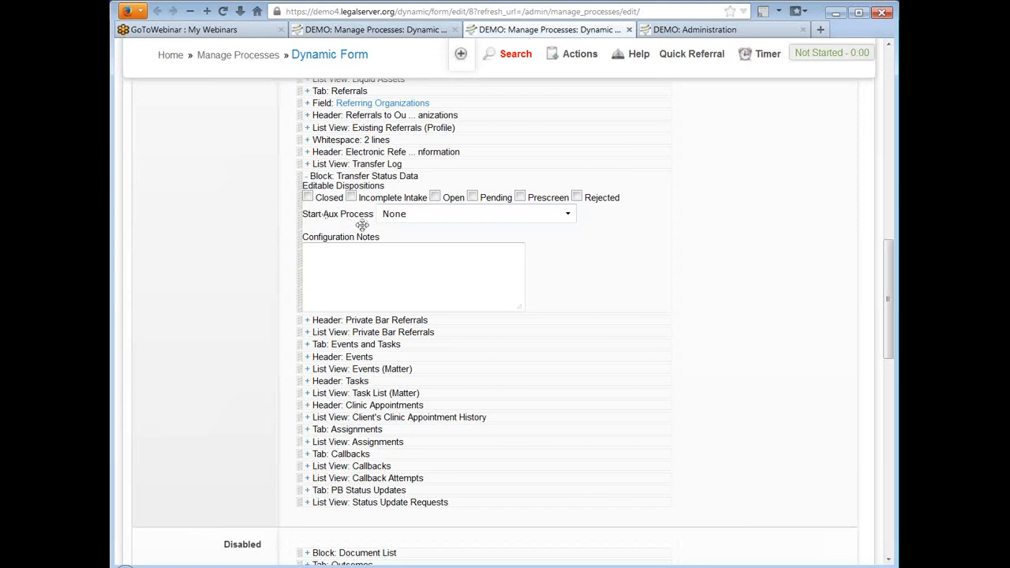
left_click(542, 215)
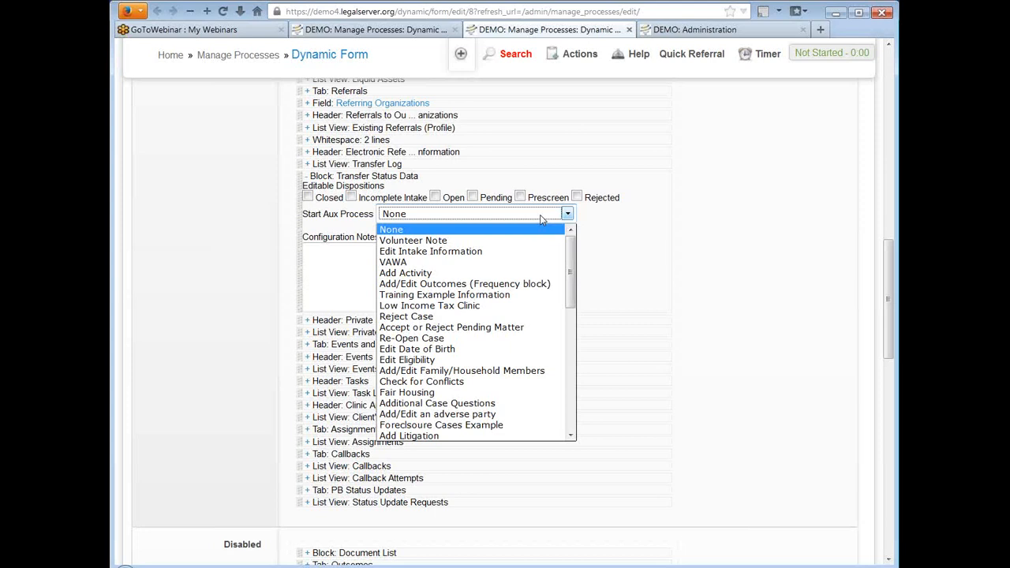
scroll(489, 292, "down", 6)
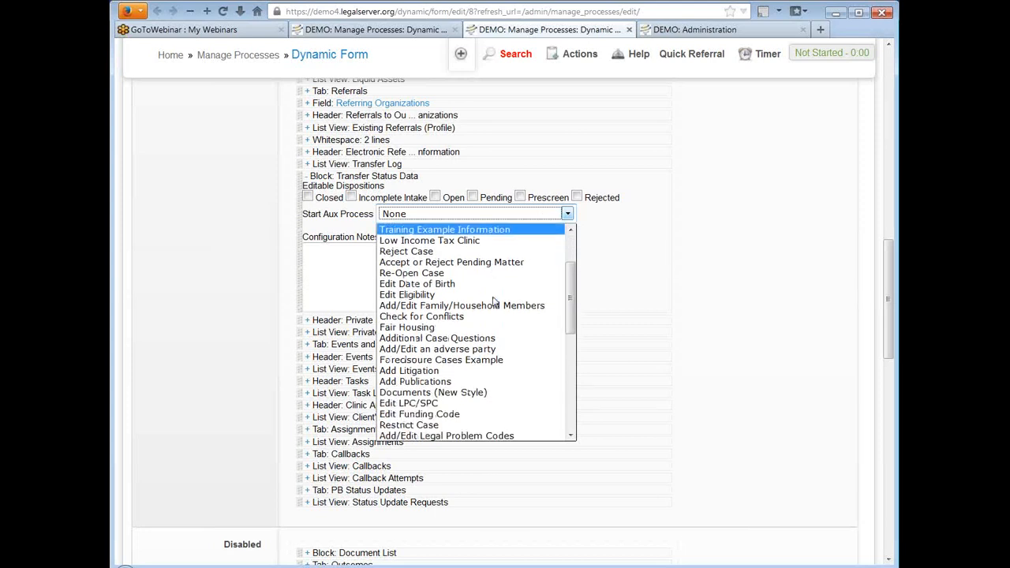
scroll(494, 301, "down", 3)
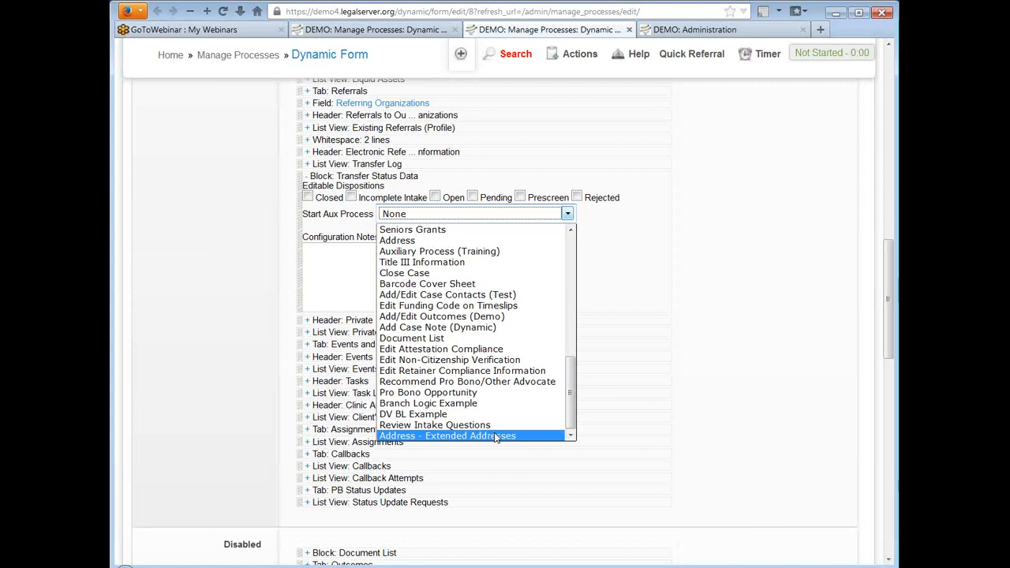
left_click(778, 152)
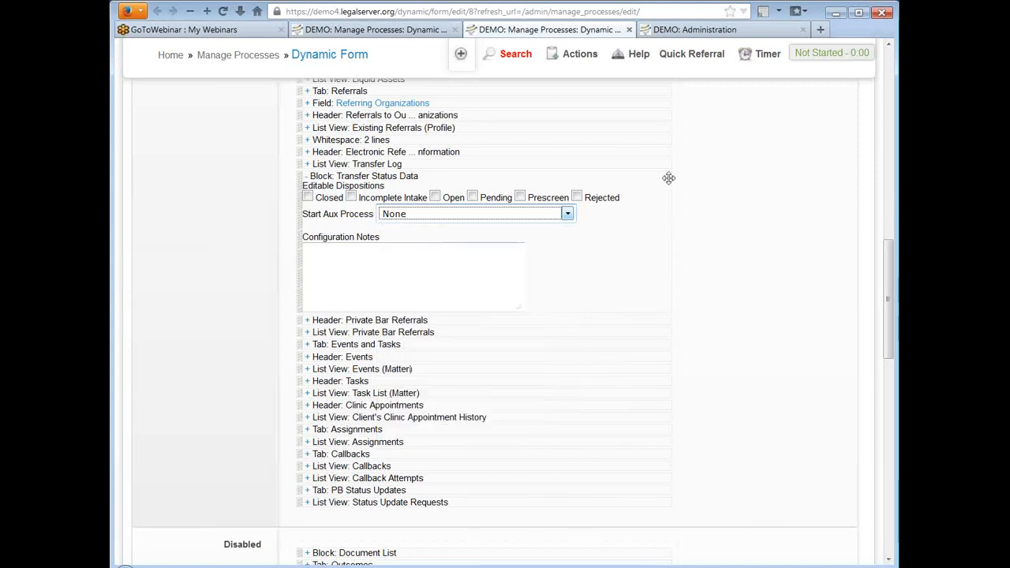
left_click(303, 175)
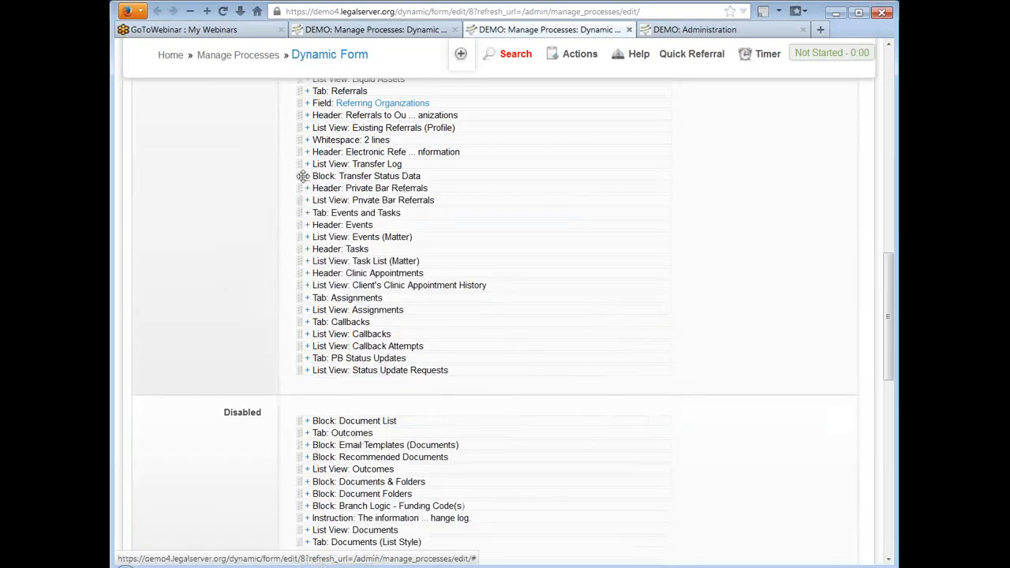
Step: Examine the tab block's disabled elements, side and action elements, and the option to delete existing disabled elements on save
scroll(699, 238, "down", 4)
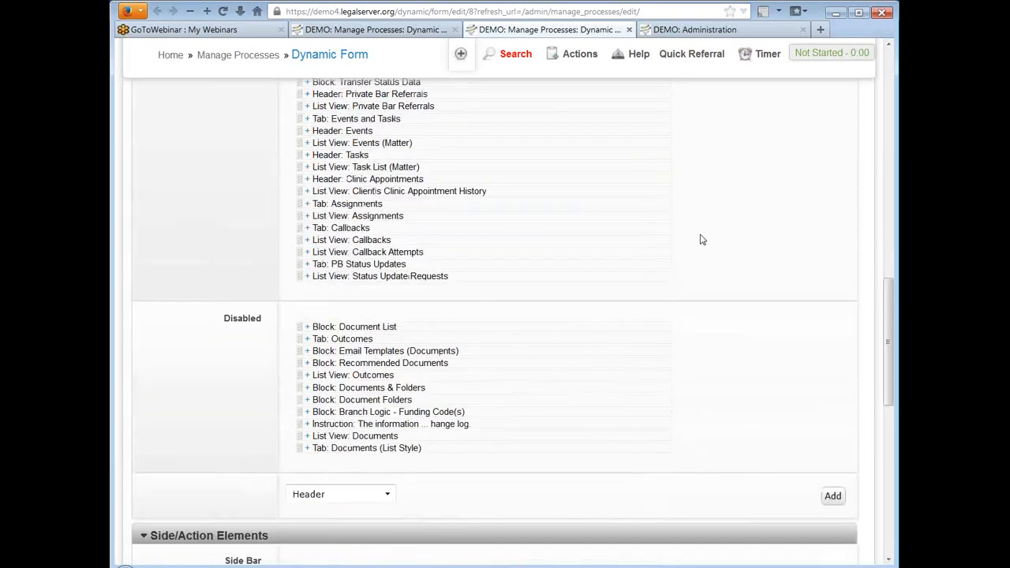
scroll(702, 240, "down", 1)
scroll(703, 240, "down", 1)
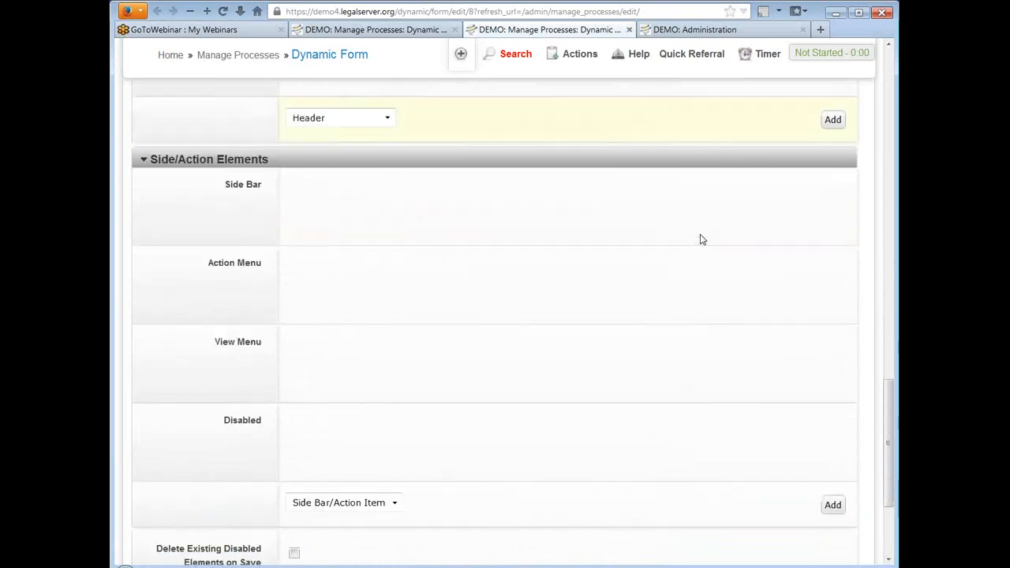
scroll(702, 240, "up", 1)
scroll(702, 239, "down", 1)
scroll(703, 239, "down", 1)
scroll(702, 239, "up", 1)
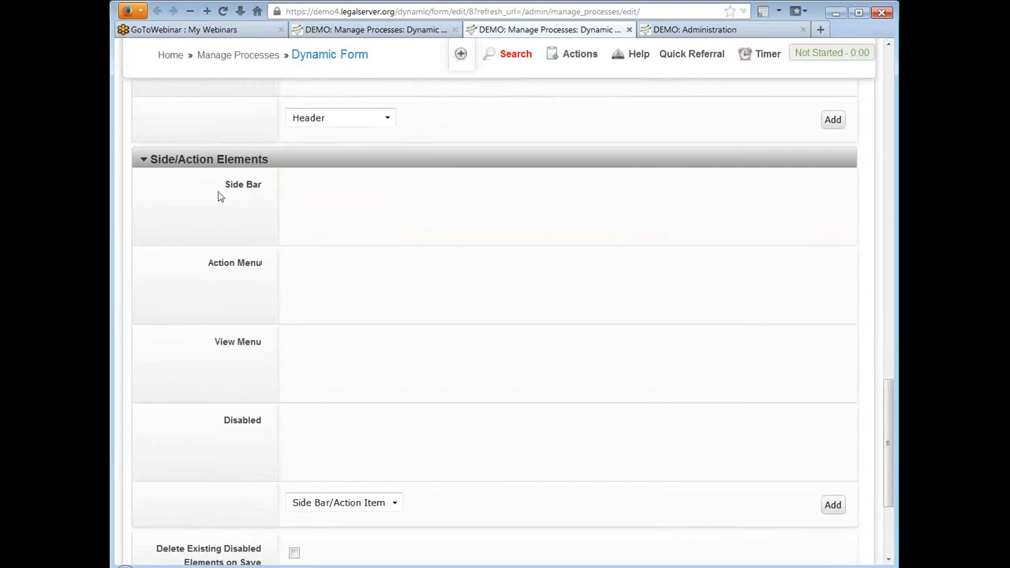
scroll(608, 228, "down", 1)
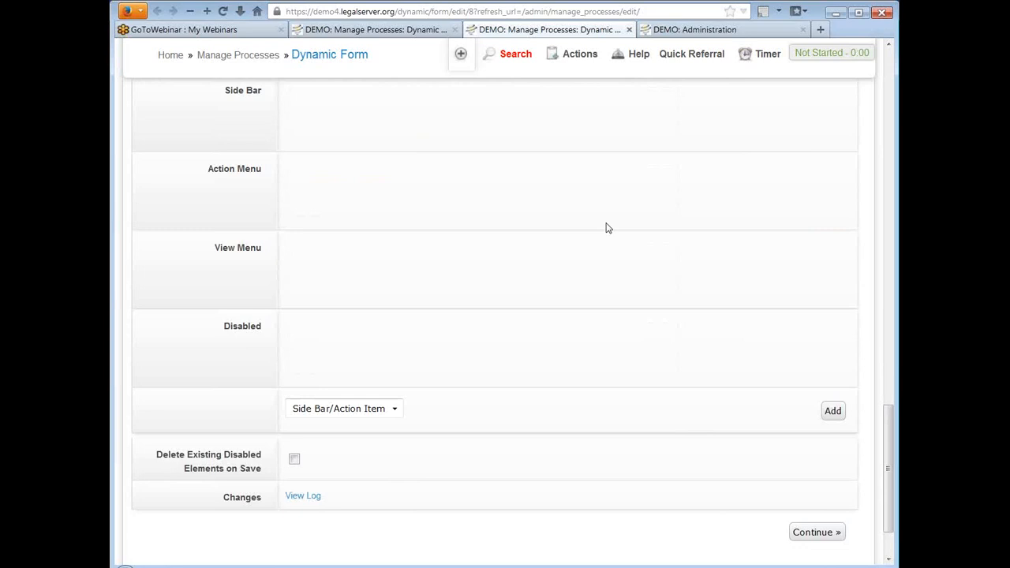
scroll(607, 228, "down", 1)
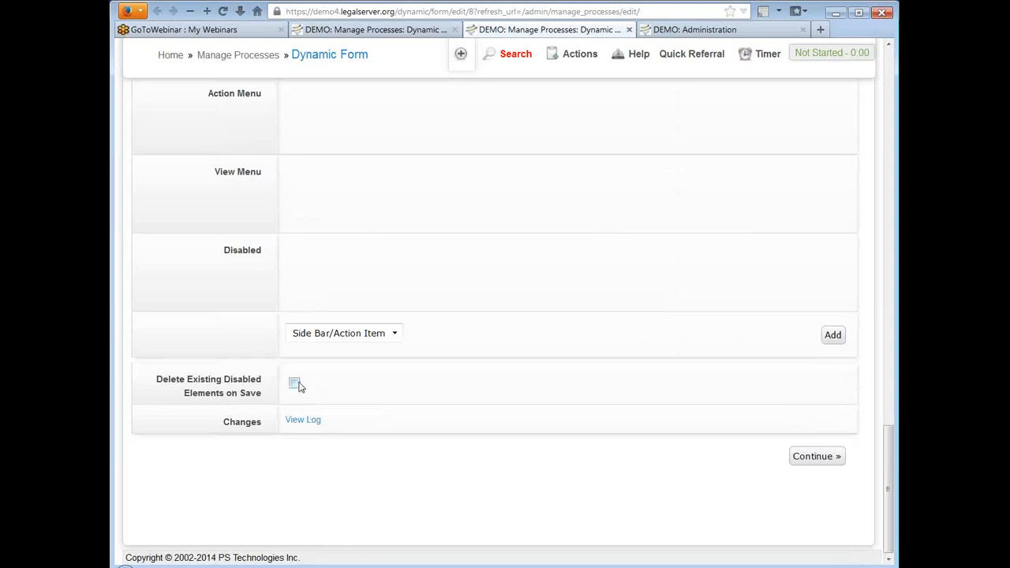
Step: Turn on deletion of existing disabled elements on save for the Top Row tab block and save the block
scroll(558, 337, "up", 7)
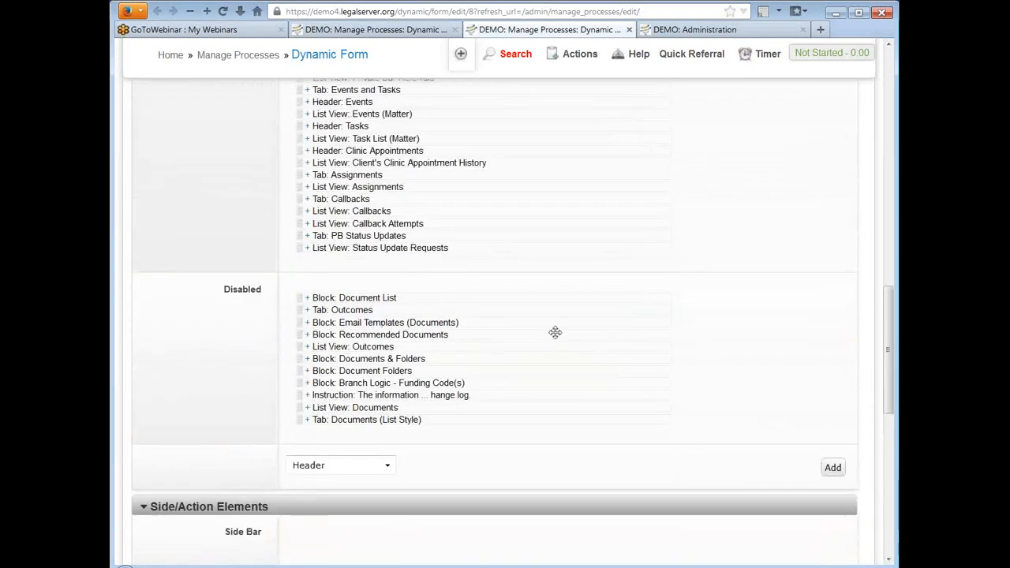
scroll(555, 332, "down", 1)
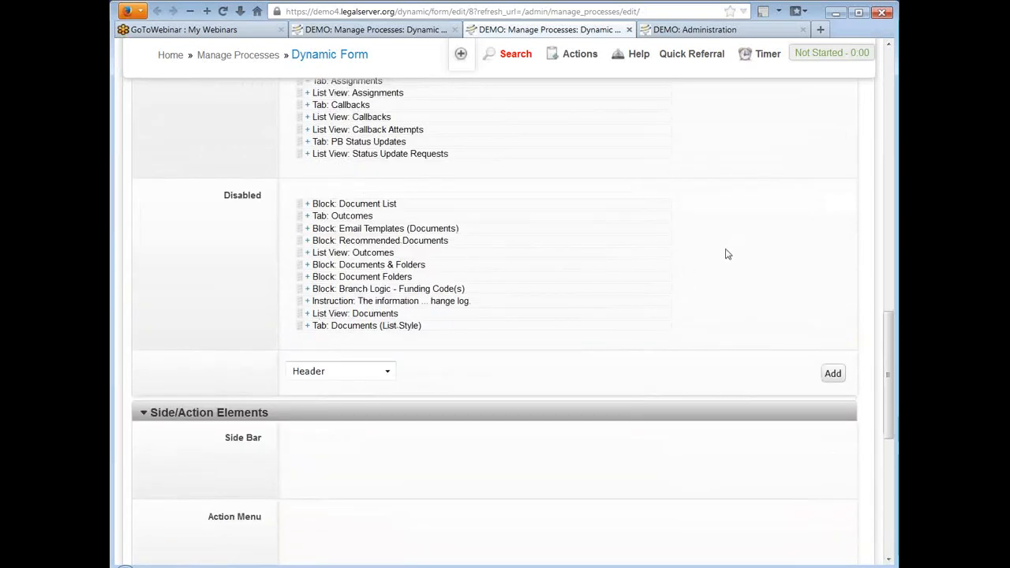
scroll(663, 239, "down", 5)
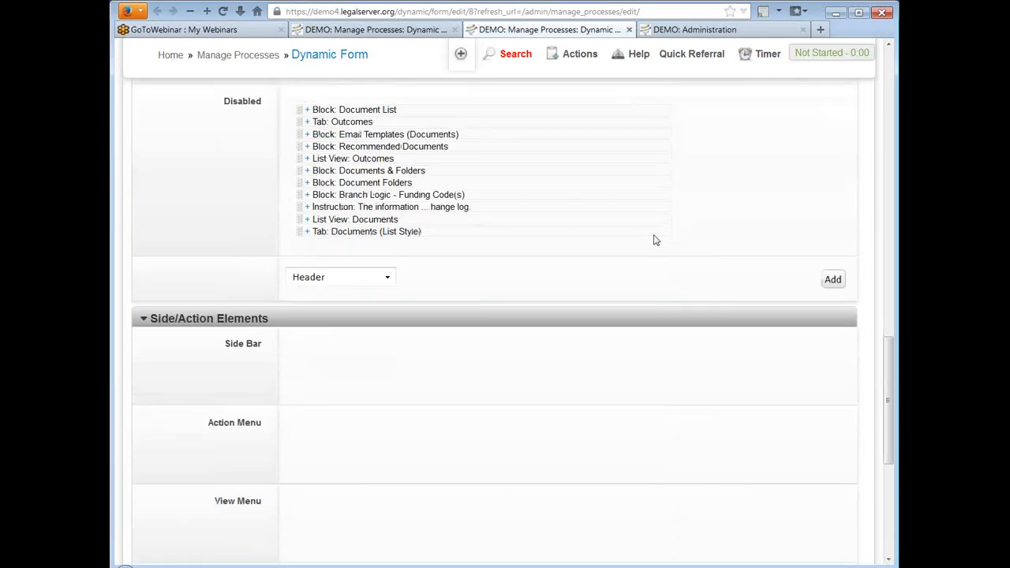
left_click(294, 383)
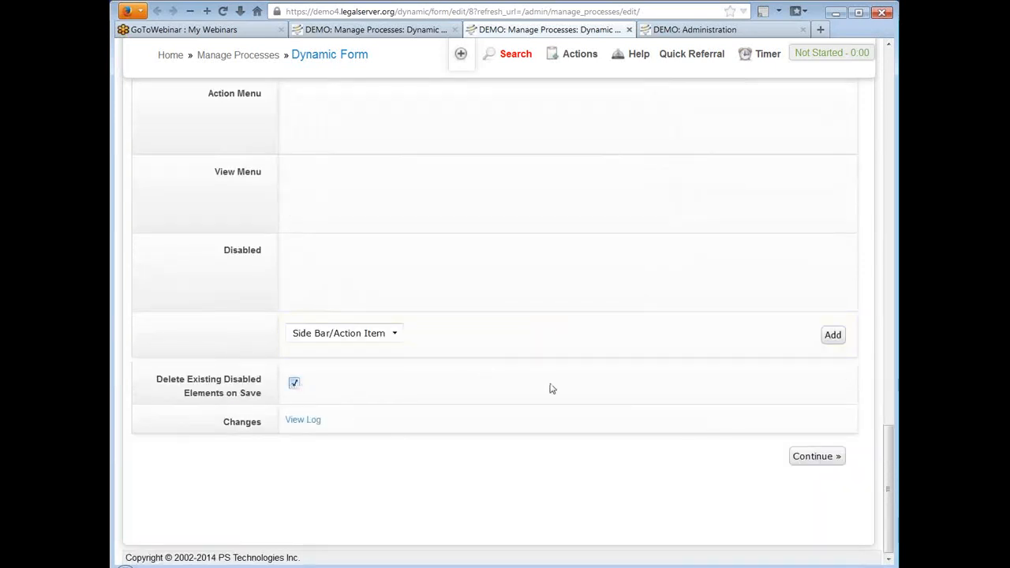
left_click(817, 458)
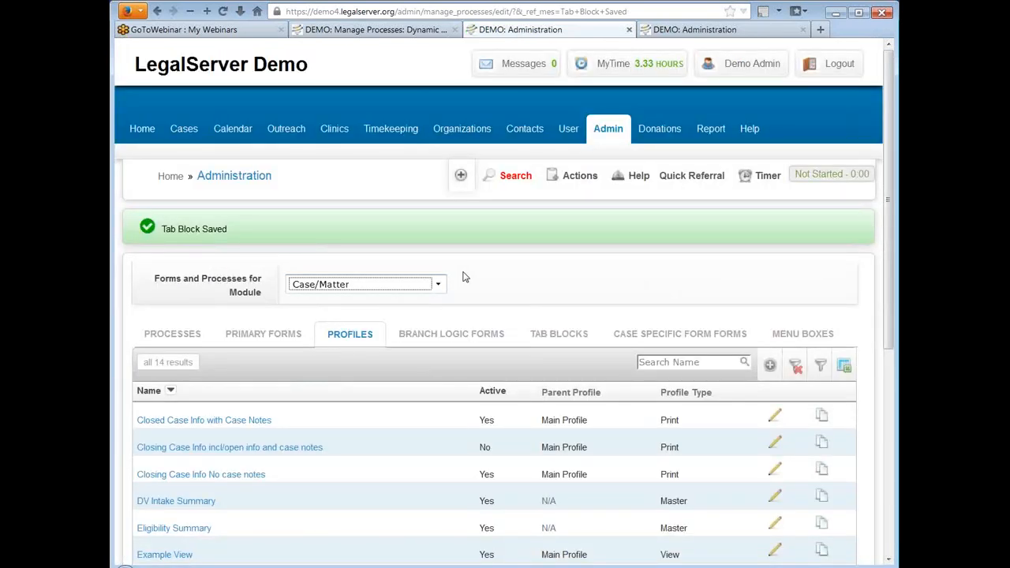
Step: Close the extra administration pages, return to the Main Profile form and save it without selecting deletion of its disabled elements
left_click(629, 30)
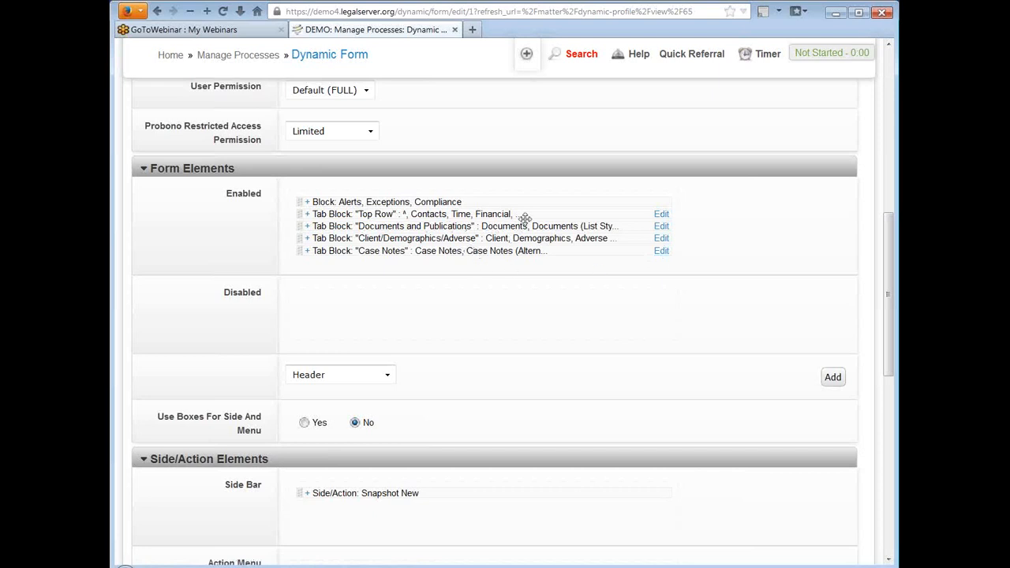
scroll(551, 199, "down", 6)
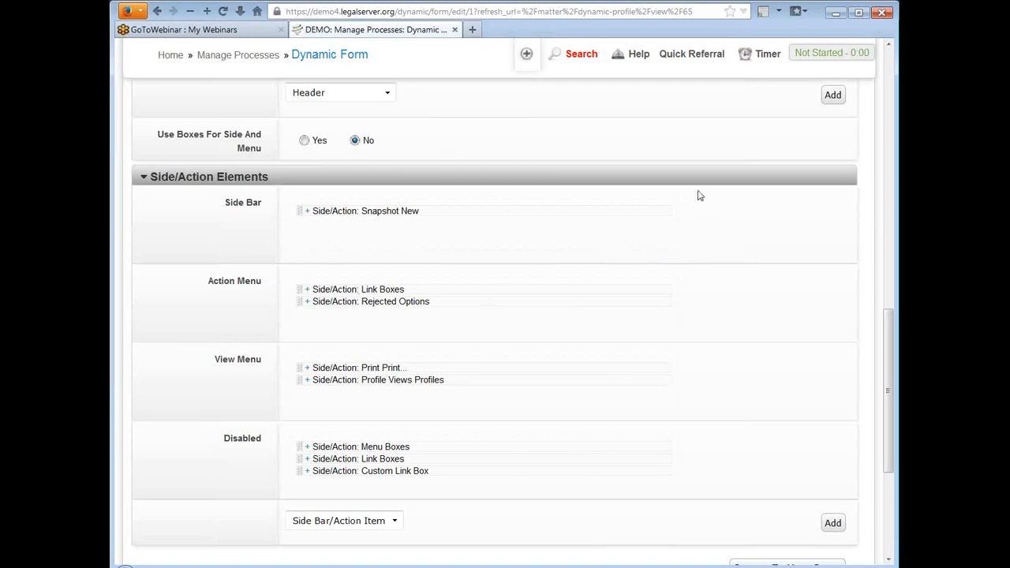
scroll(638, 183, "down", 2)
scroll(638, 183, "down", 3)
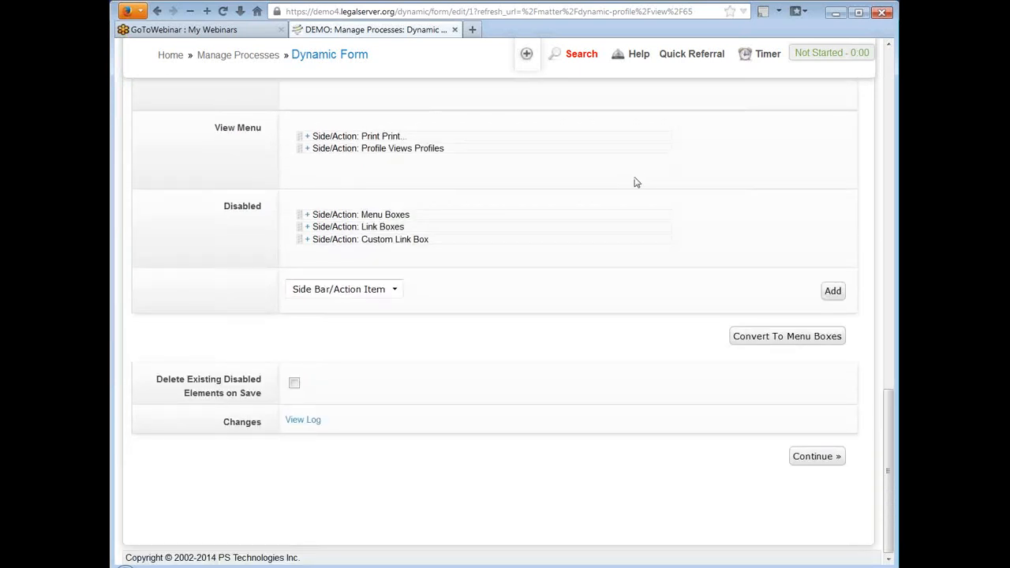
left_click(812, 458)
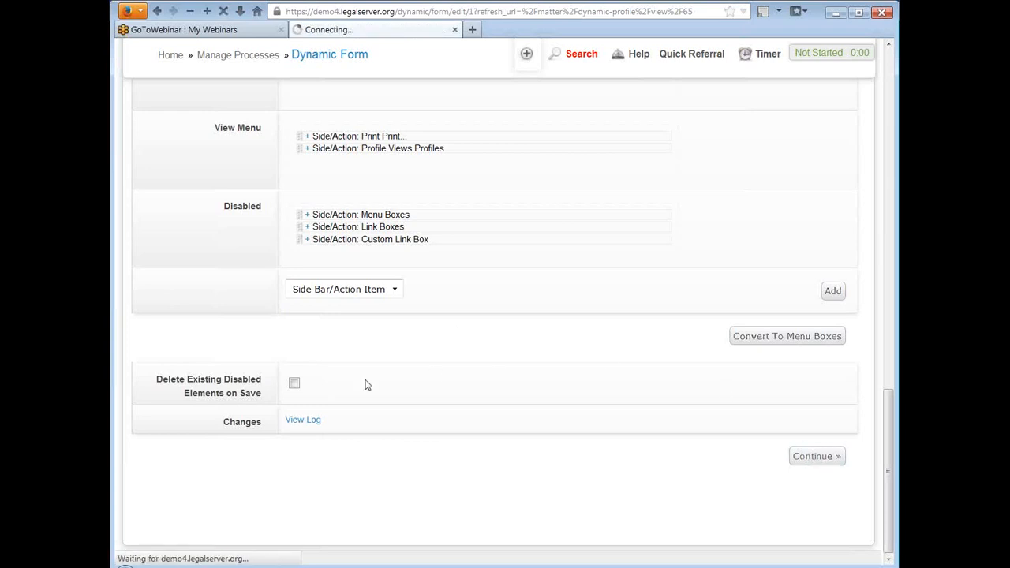